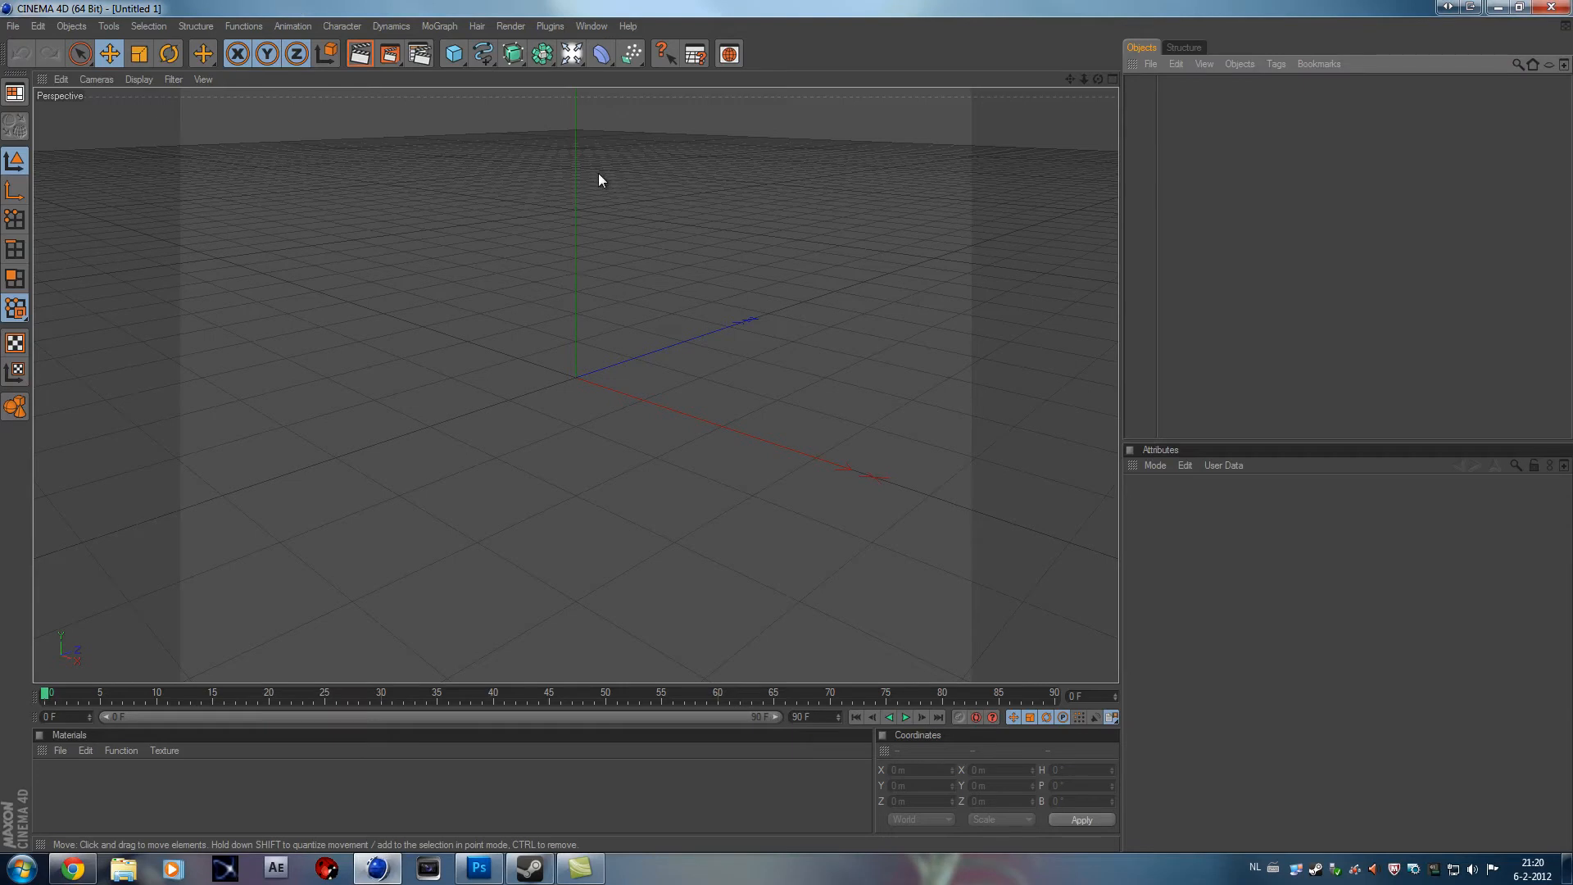
# Step: Add a MoGraph text object to the empty scene and change its text to FLY
pyautogui.click(436, 25)
pyautogui.click(485, 190)
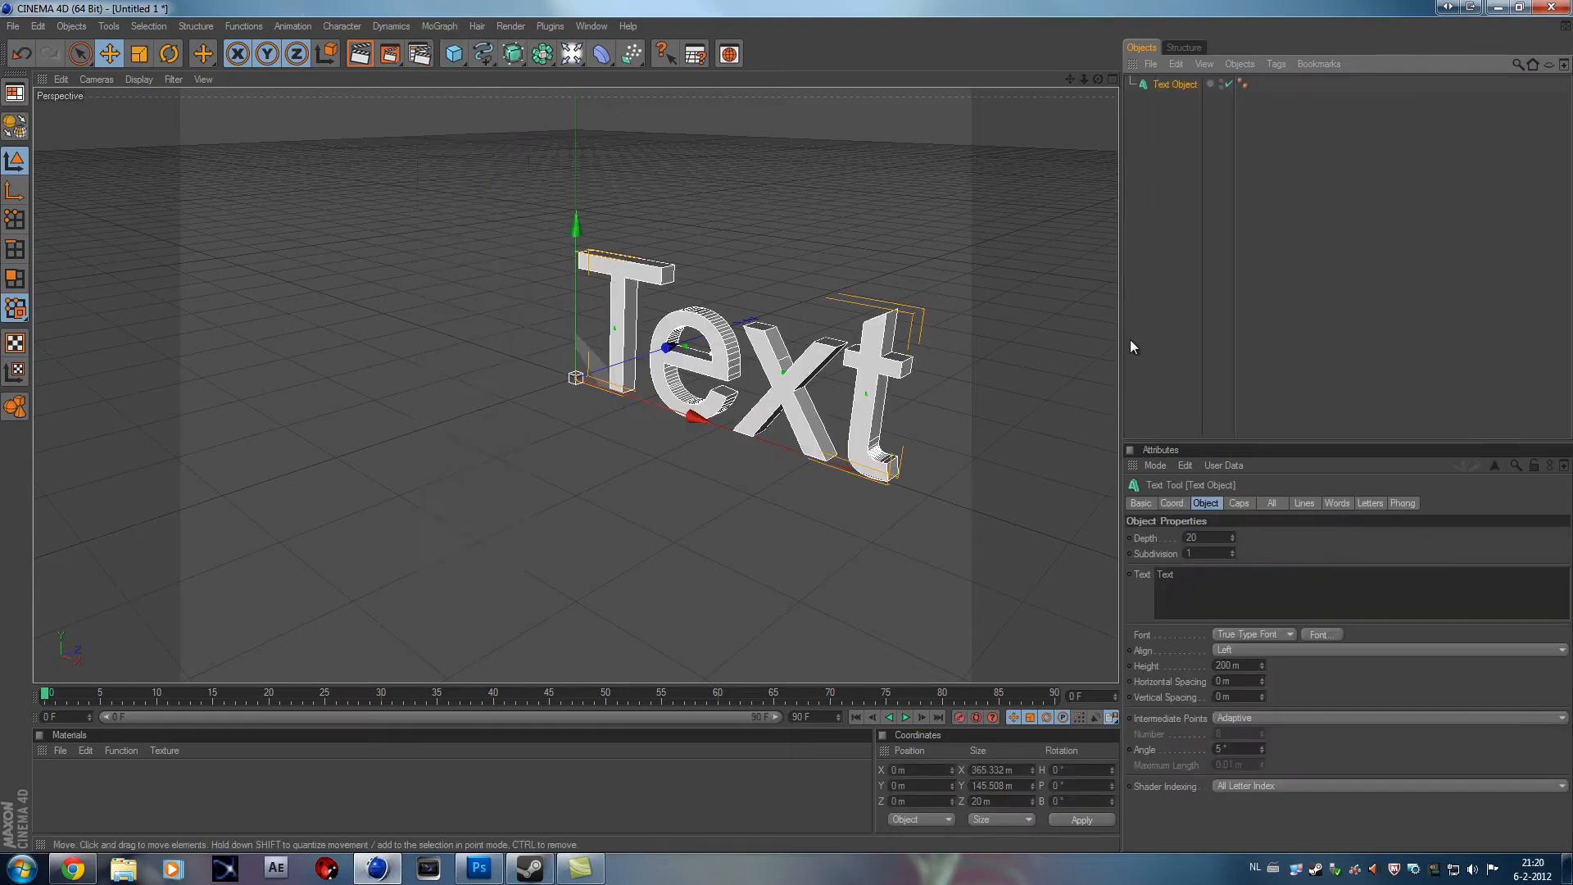
pyautogui.doubleClick(1164, 574)
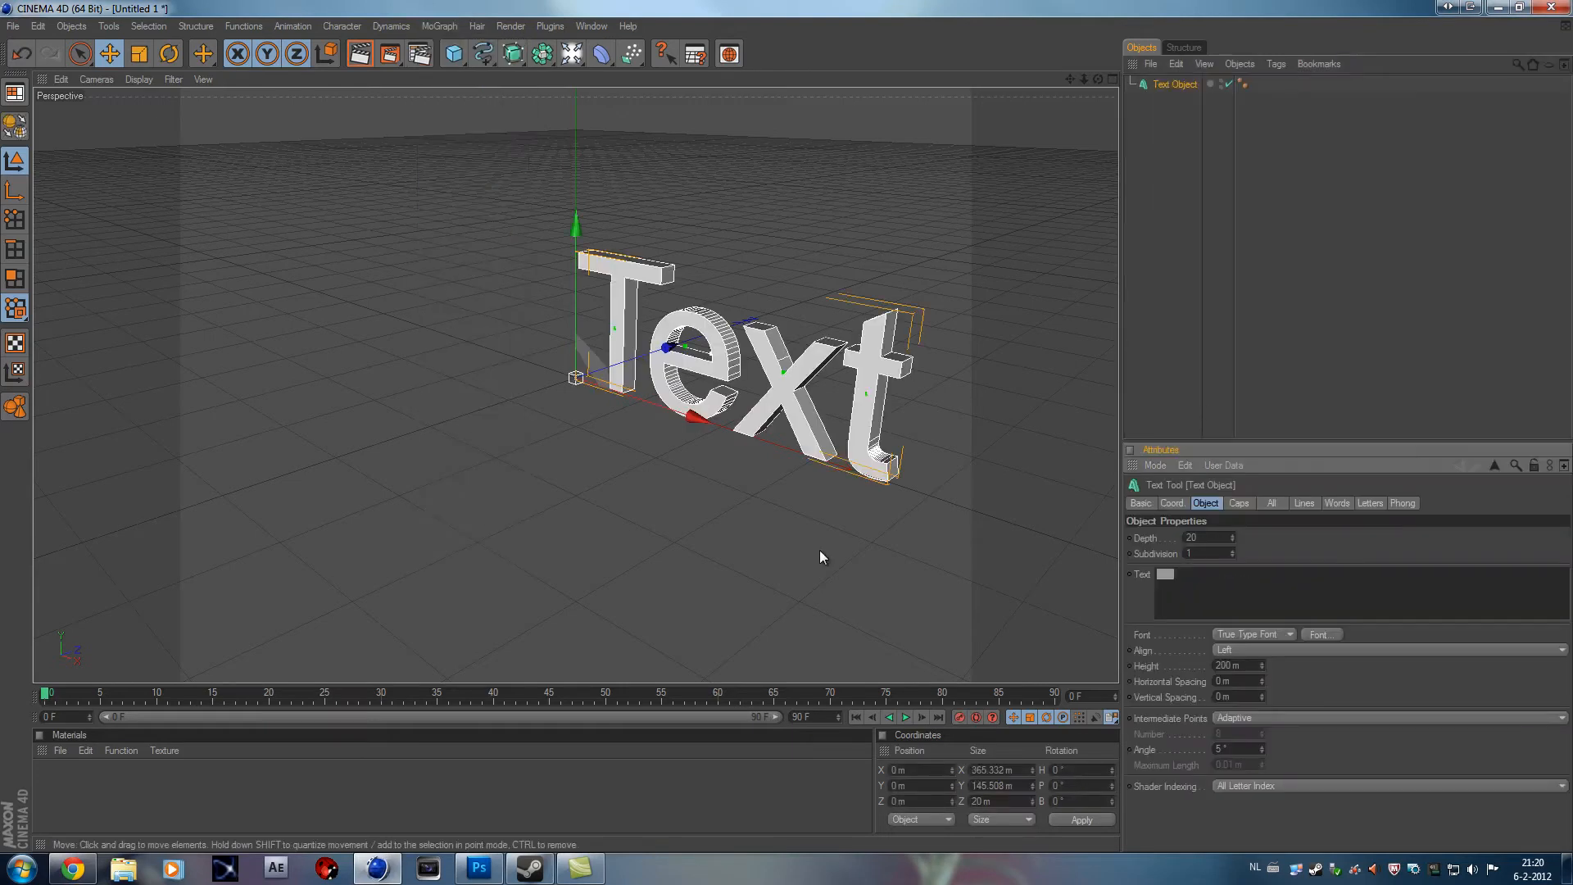
pyautogui.write('FLY')
# Step: Move the FLY text along its X axis to about -137 m and increase its depth to about 68 m
pyautogui.click(1172, 307)
pyautogui.click(862, 322)
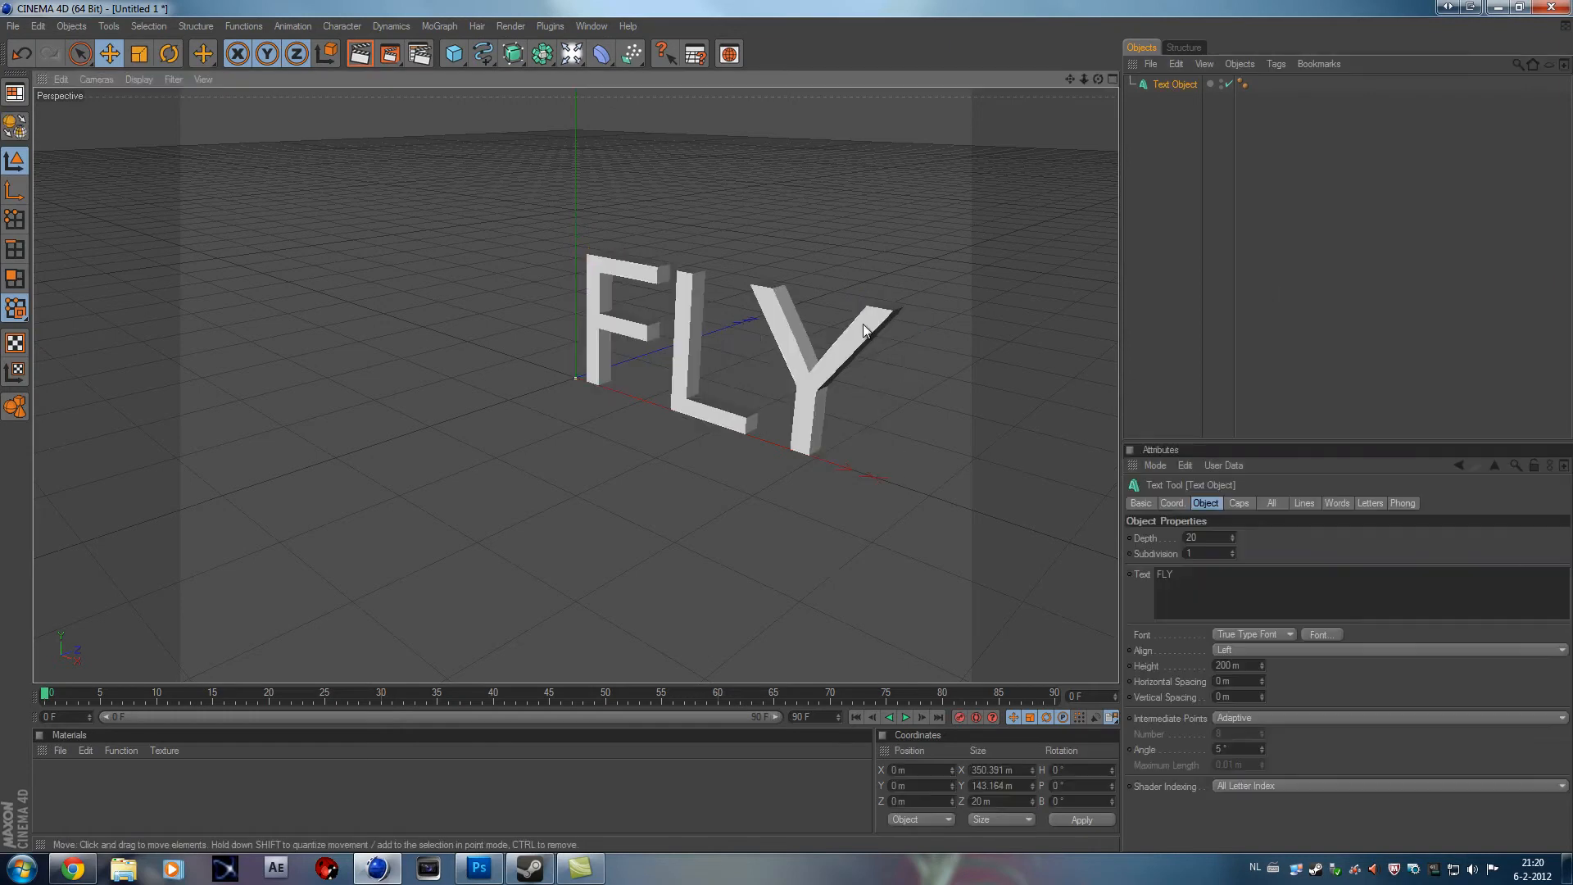
pyautogui.moveTo(695, 417); pyautogui.dragTo(606, 387)
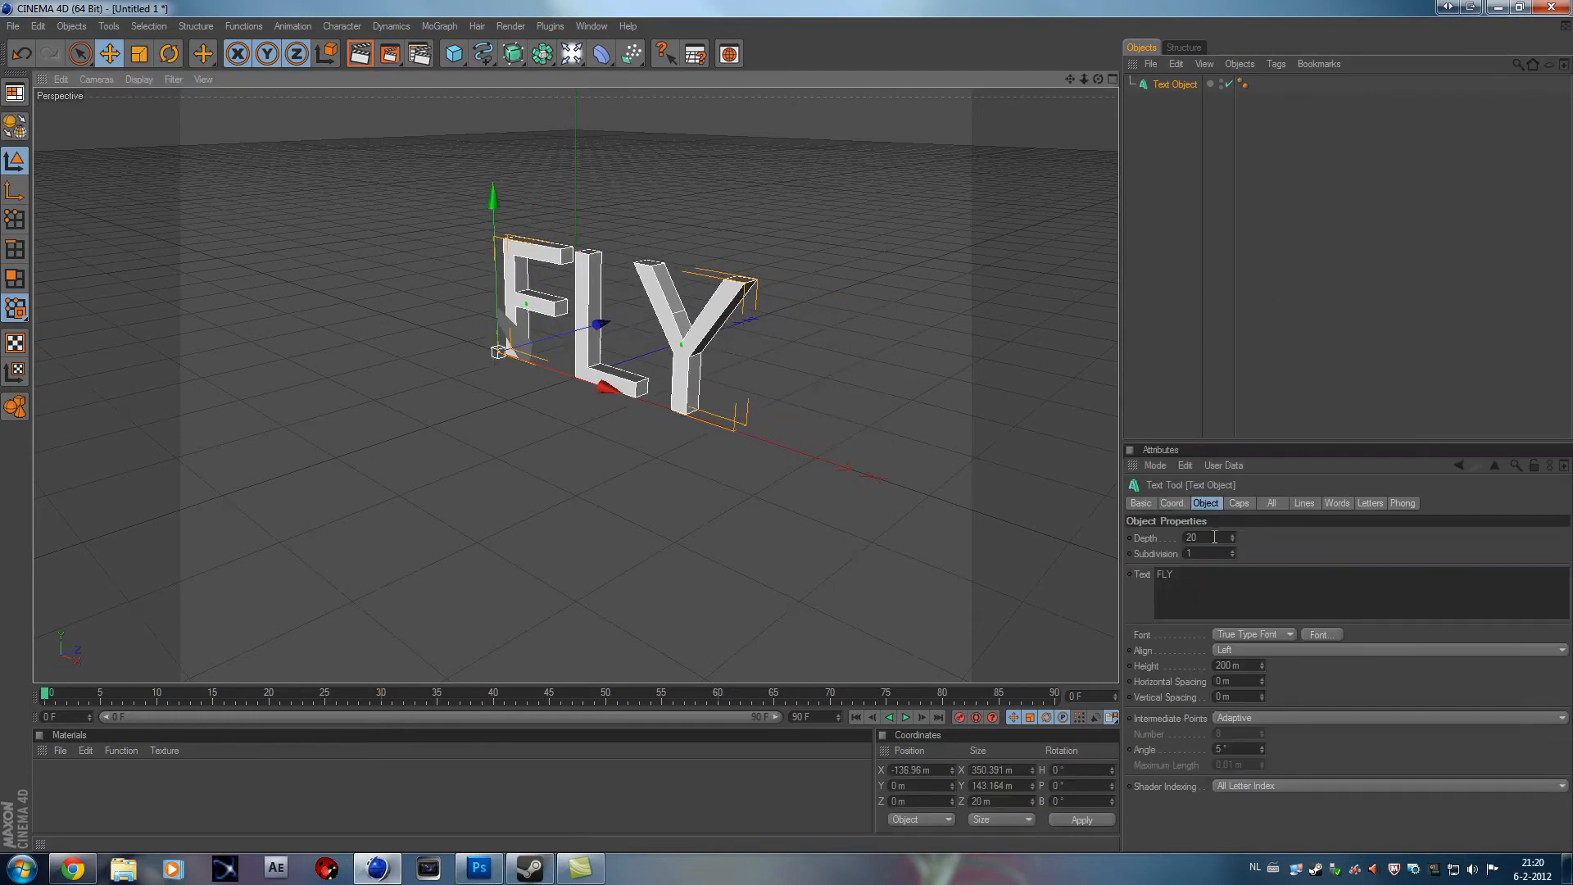
pyautogui.moveTo(1230, 538); pyautogui.dragTo(1230, 534)
# Step: Set both the start and end caps of the FLY text to Fillet Cap with a 10 m radius
pyautogui.click(1240, 503)
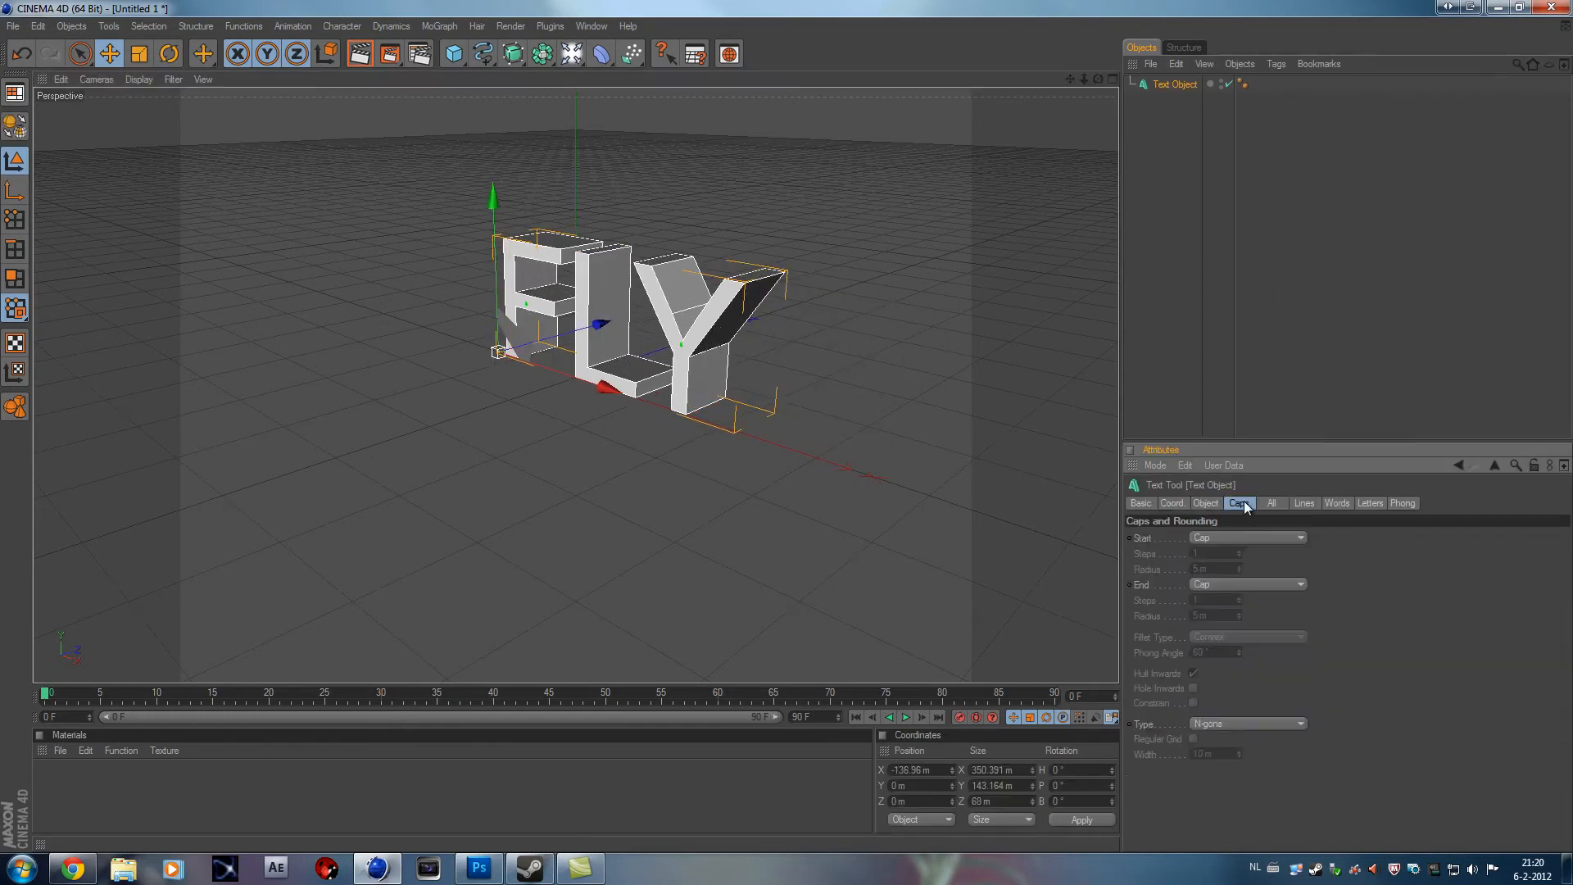
pyautogui.click(1265, 537)
pyautogui.click(1249, 598)
pyautogui.click(1251, 584)
pyautogui.click(1249, 647)
pyautogui.press('Return')
# Step: Shift the FLY text slightly further along the negative X axis and deselect it
pyautogui.click(1225, 313)
pyautogui.click(1171, 85)
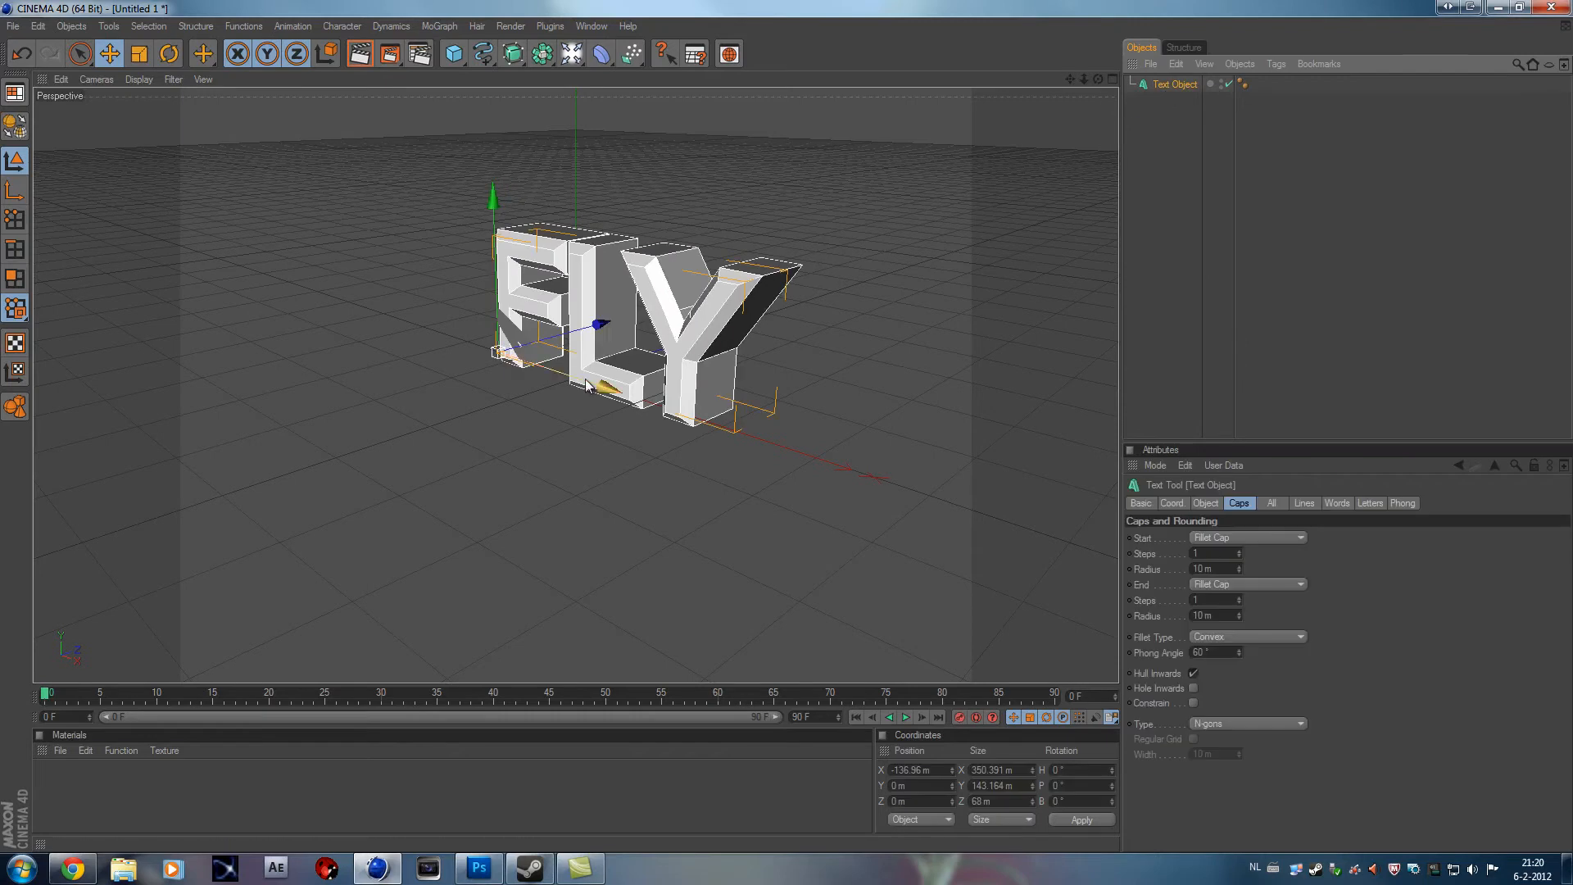
pyautogui.moveTo(785, 426); pyautogui.dragTo(755, 431)
pyautogui.click(1201, 269)
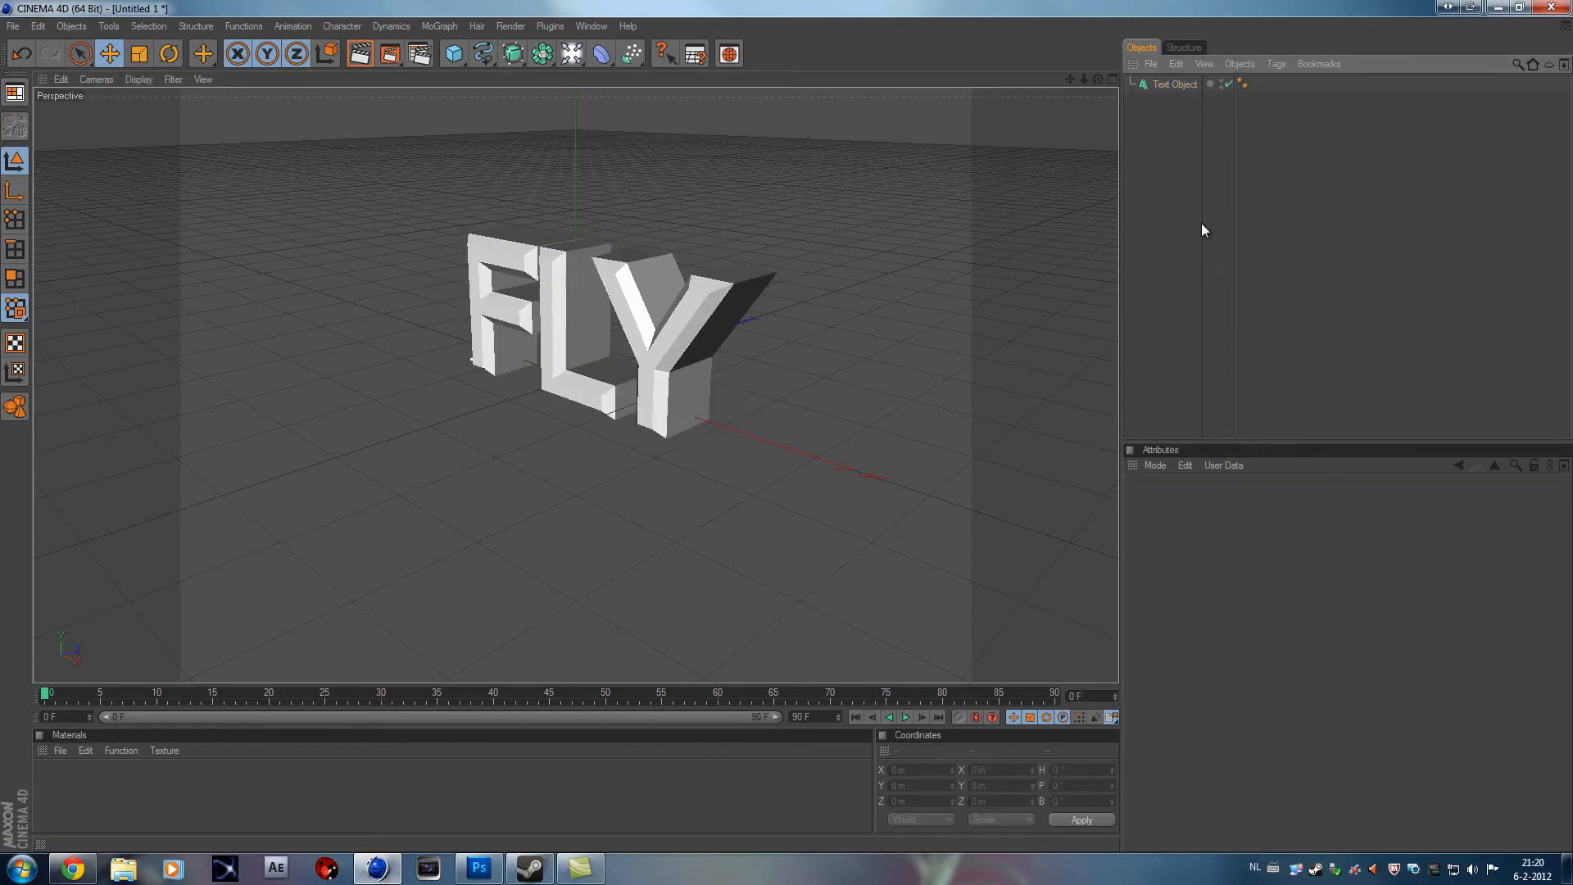
# Step: Add a standard camera from the current view of the text and look through it
pyautogui.moveTo(1098, 79); pyautogui.dragTo(780, 426)
pyautogui.moveTo(571, 53); pyautogui.dragTo(834, 99)
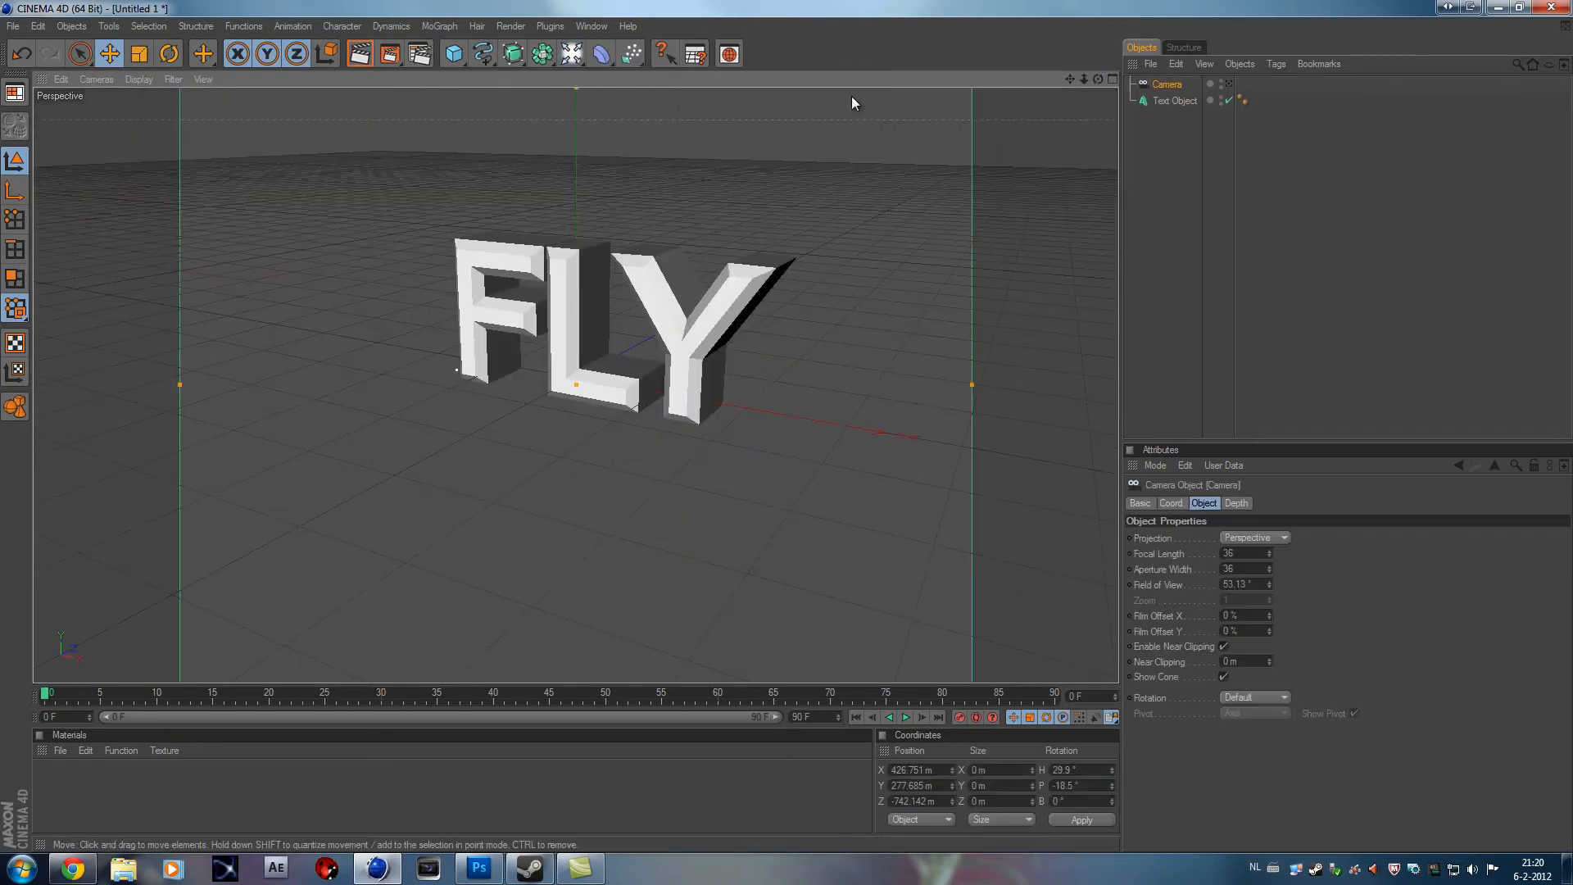
pyautogui.click(1229, 84)
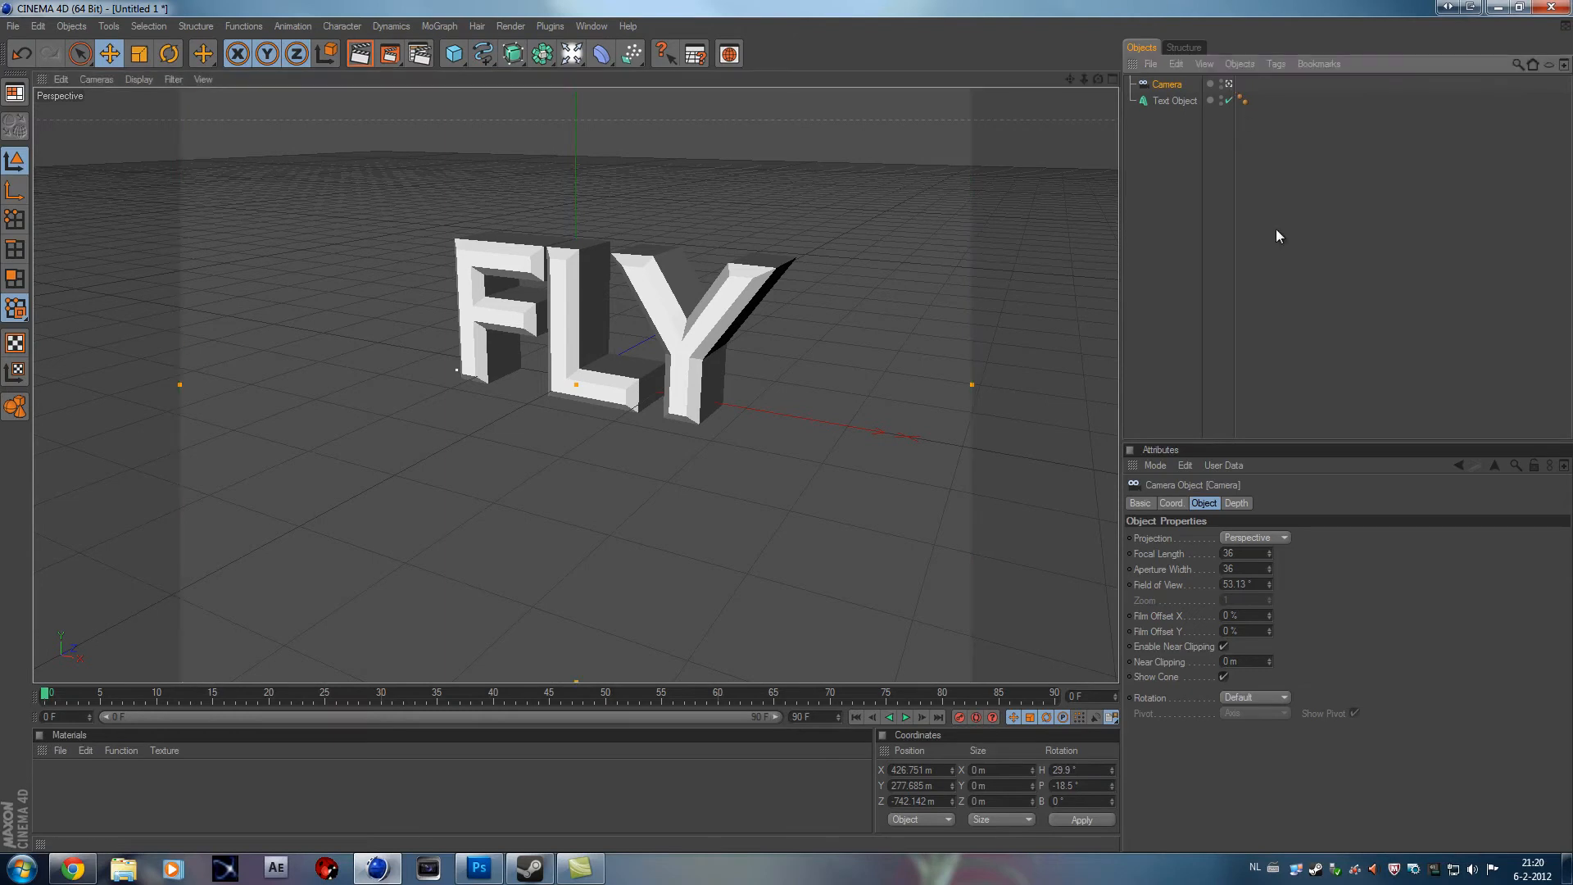
# Step: Add a target camera, look through it and try moving it around the FLY text
pyautogui.moveTo(573, 57); pyautogui.dragTo(602, 128)
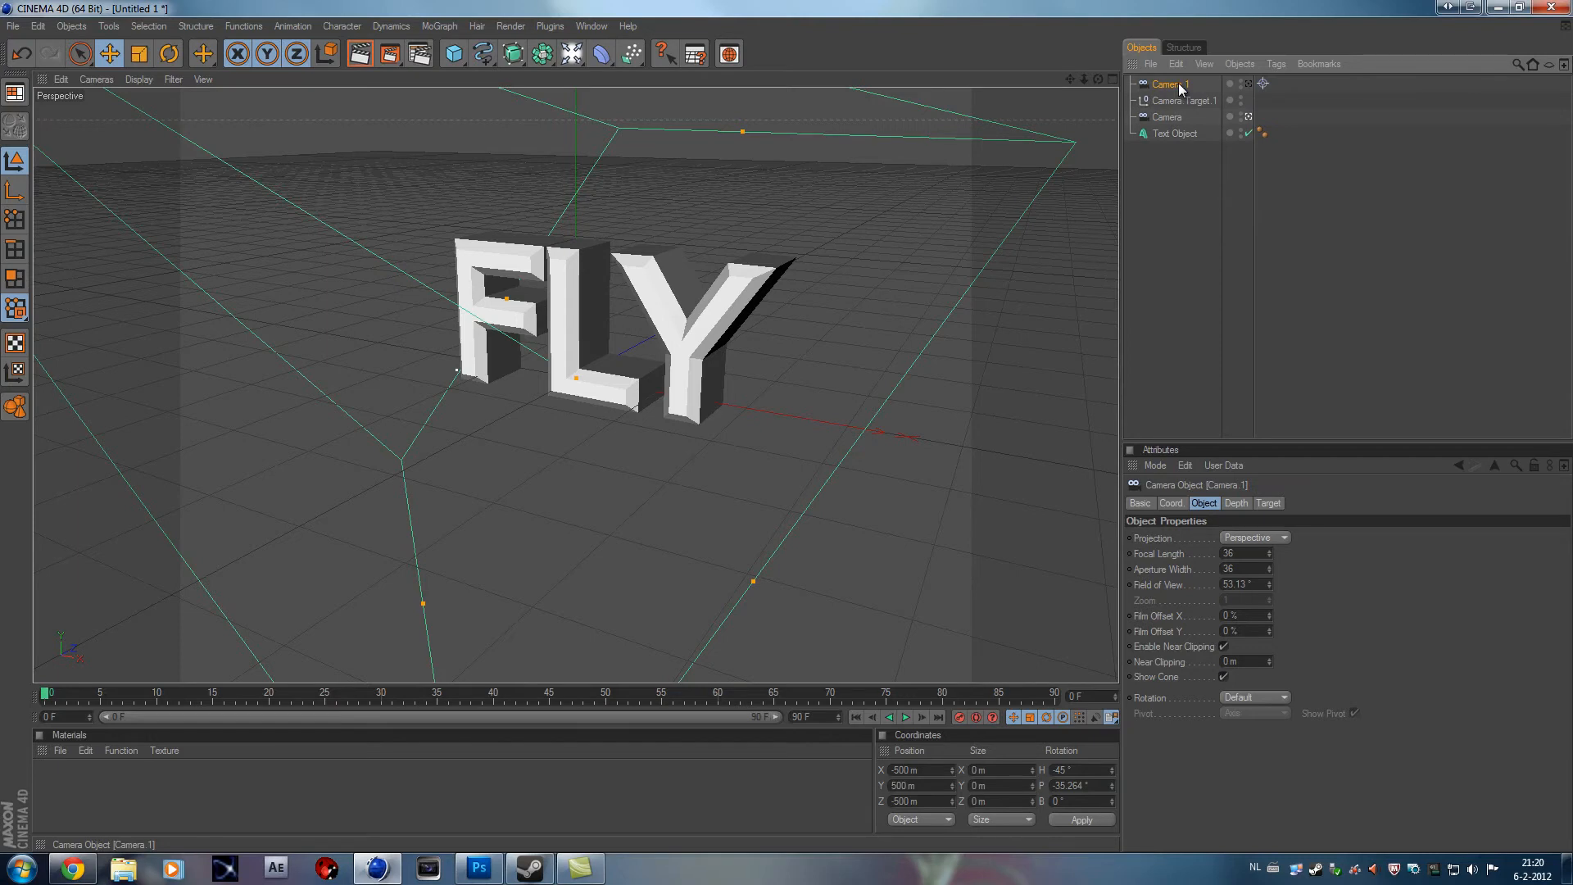
pyautogui.click(1249, 84)
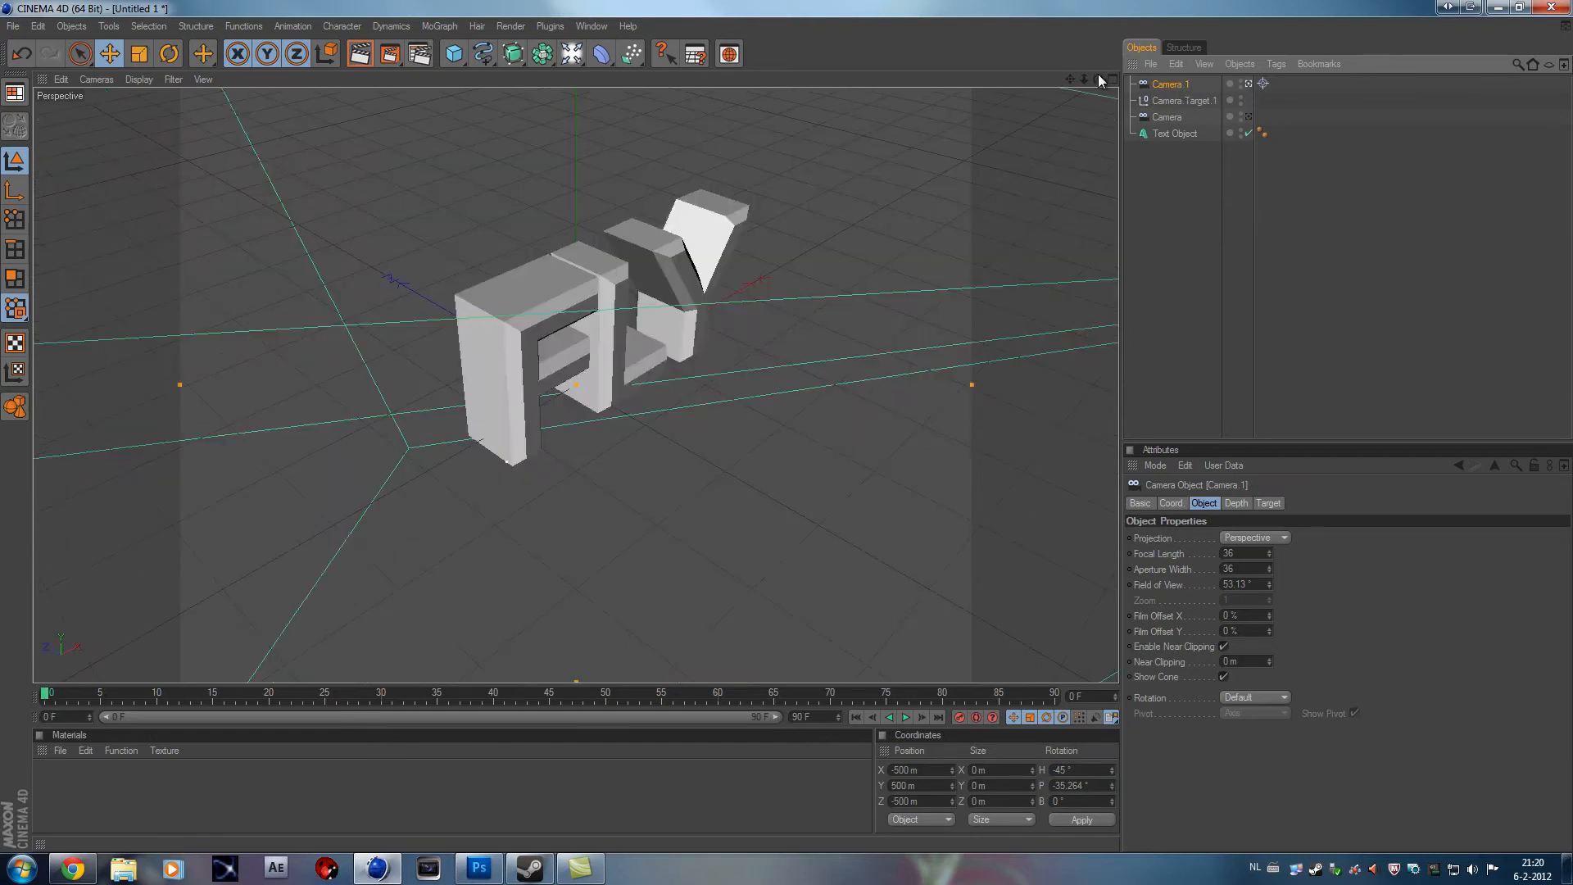
pyautogui.moveTo(1069, 77); pyautogui.dragTo(813, 428)
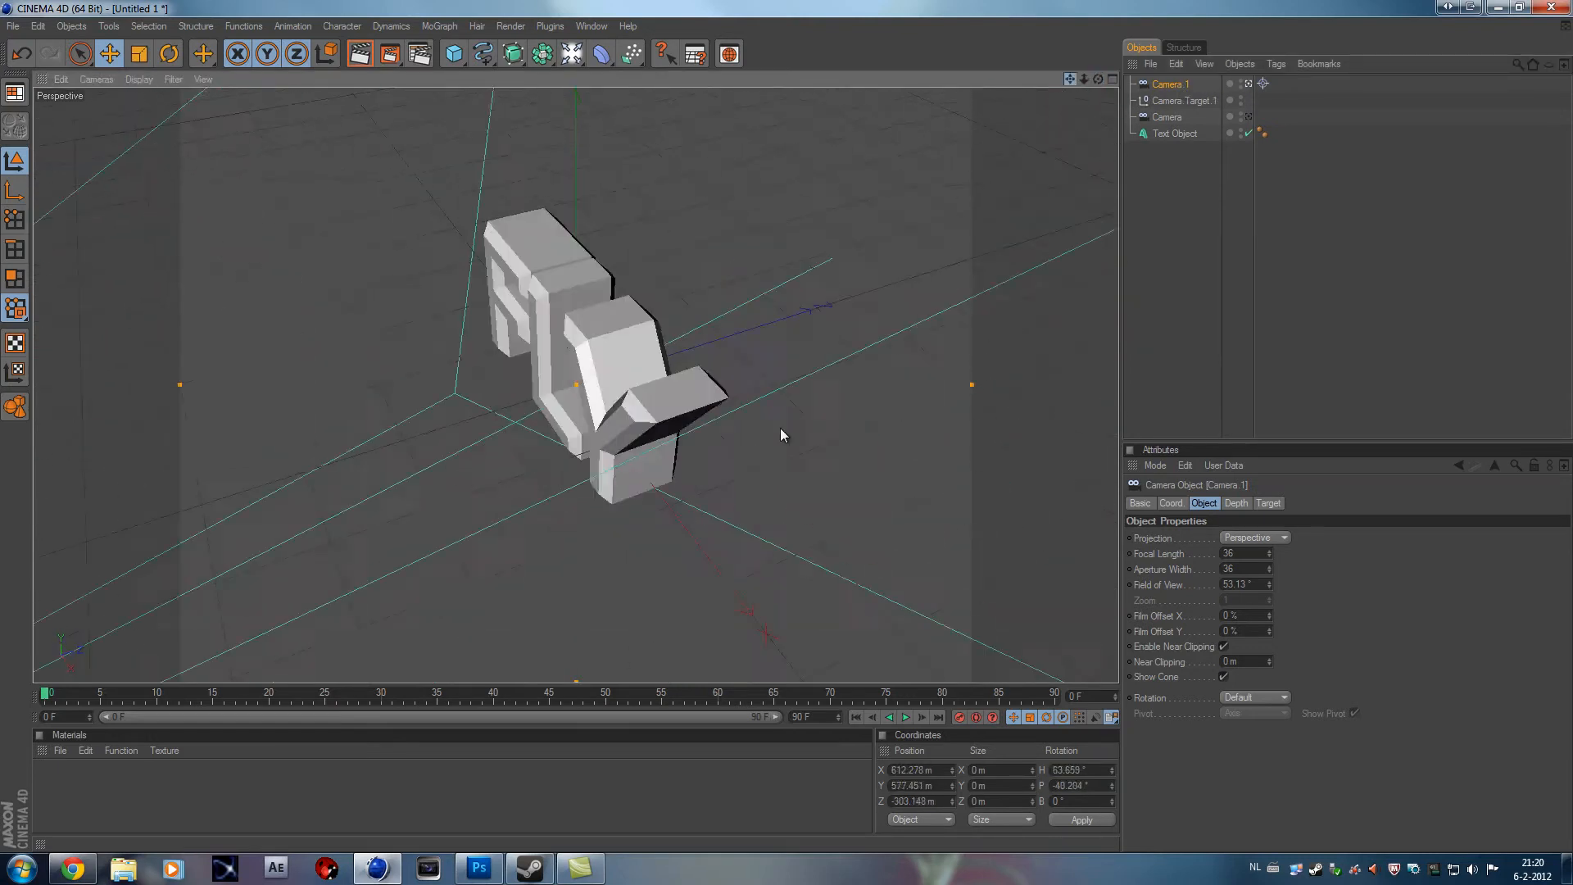
pyautogui.click(1177, 102)
pyautogui.hotkey('ctrl', 'z')
pyautogui.click(1266, 231)
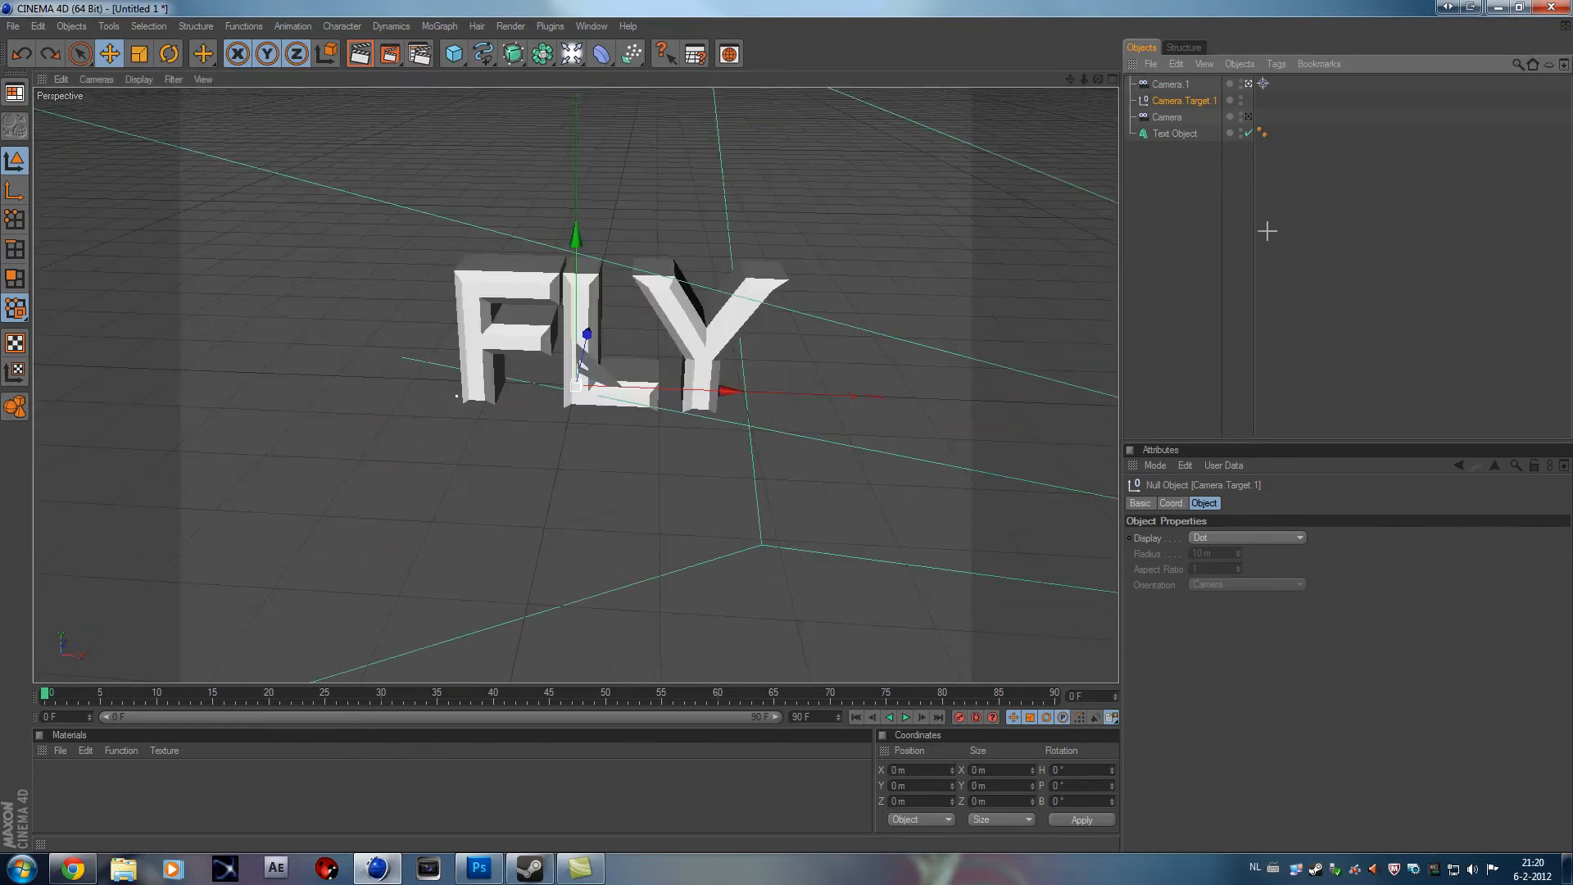
# Step: Delete the target camera together with its camera target object
pyautogui.click(1196, 96)
pyautogui.press('Delete')
pyautogui.click(1177, 85)
pyautogui.press('Delete')
pyautogui.click(1177, 85)
# Step: Look through the standard camera, angle it to about H 53.3°, P -12.1° with the text framed, and record a keyframe at frame 0
pyautogui.click(1229, 83)
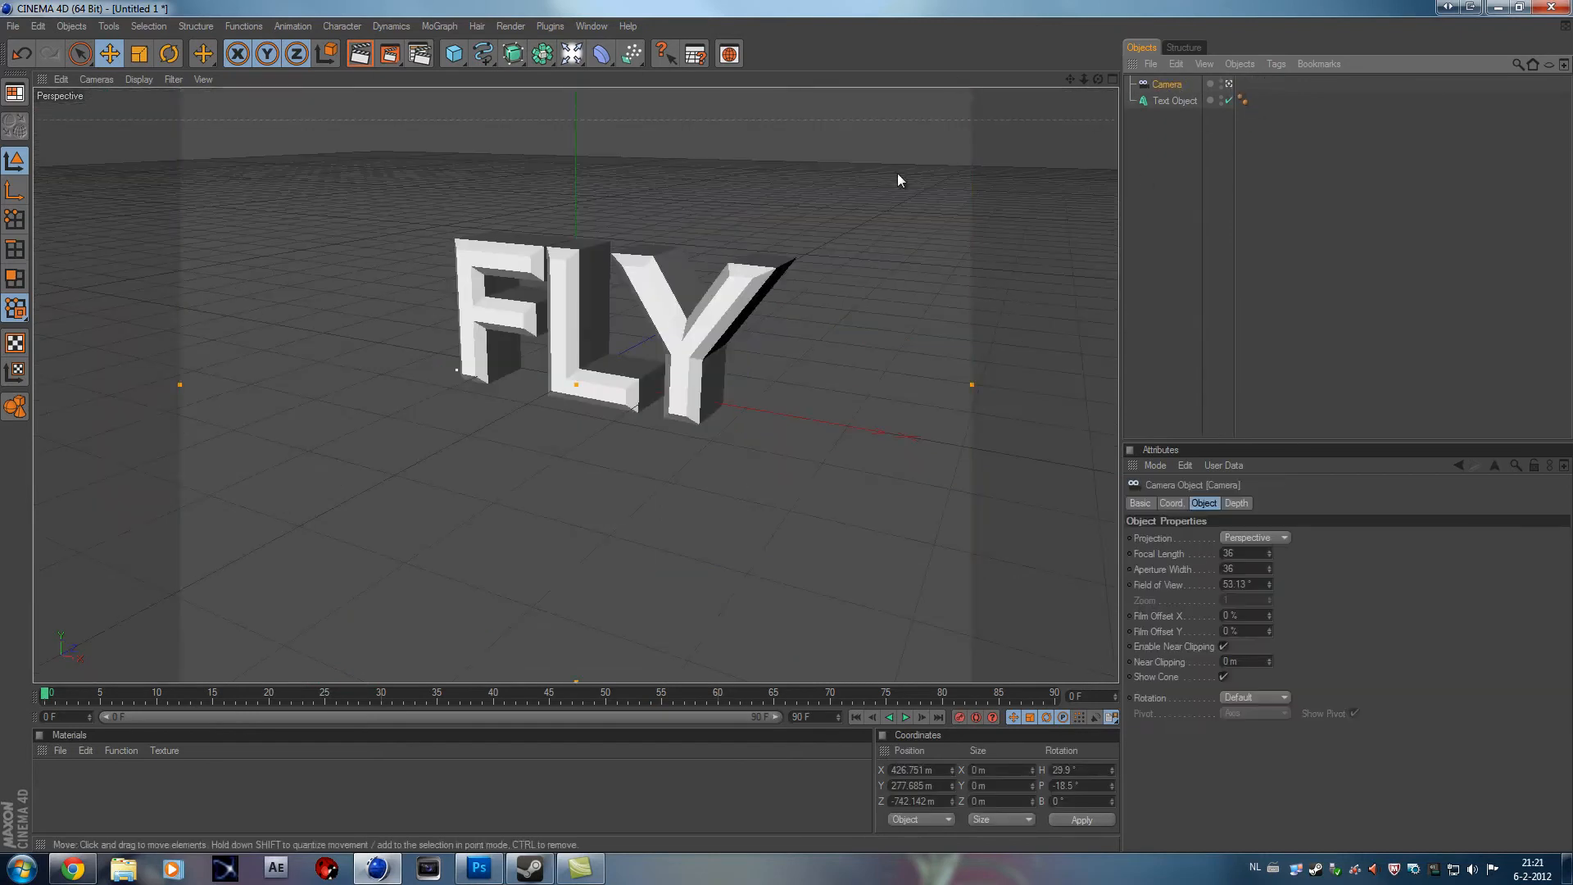
pyautogui.moveTo(1098, 75); pyautogui.dragTo(929, 482)
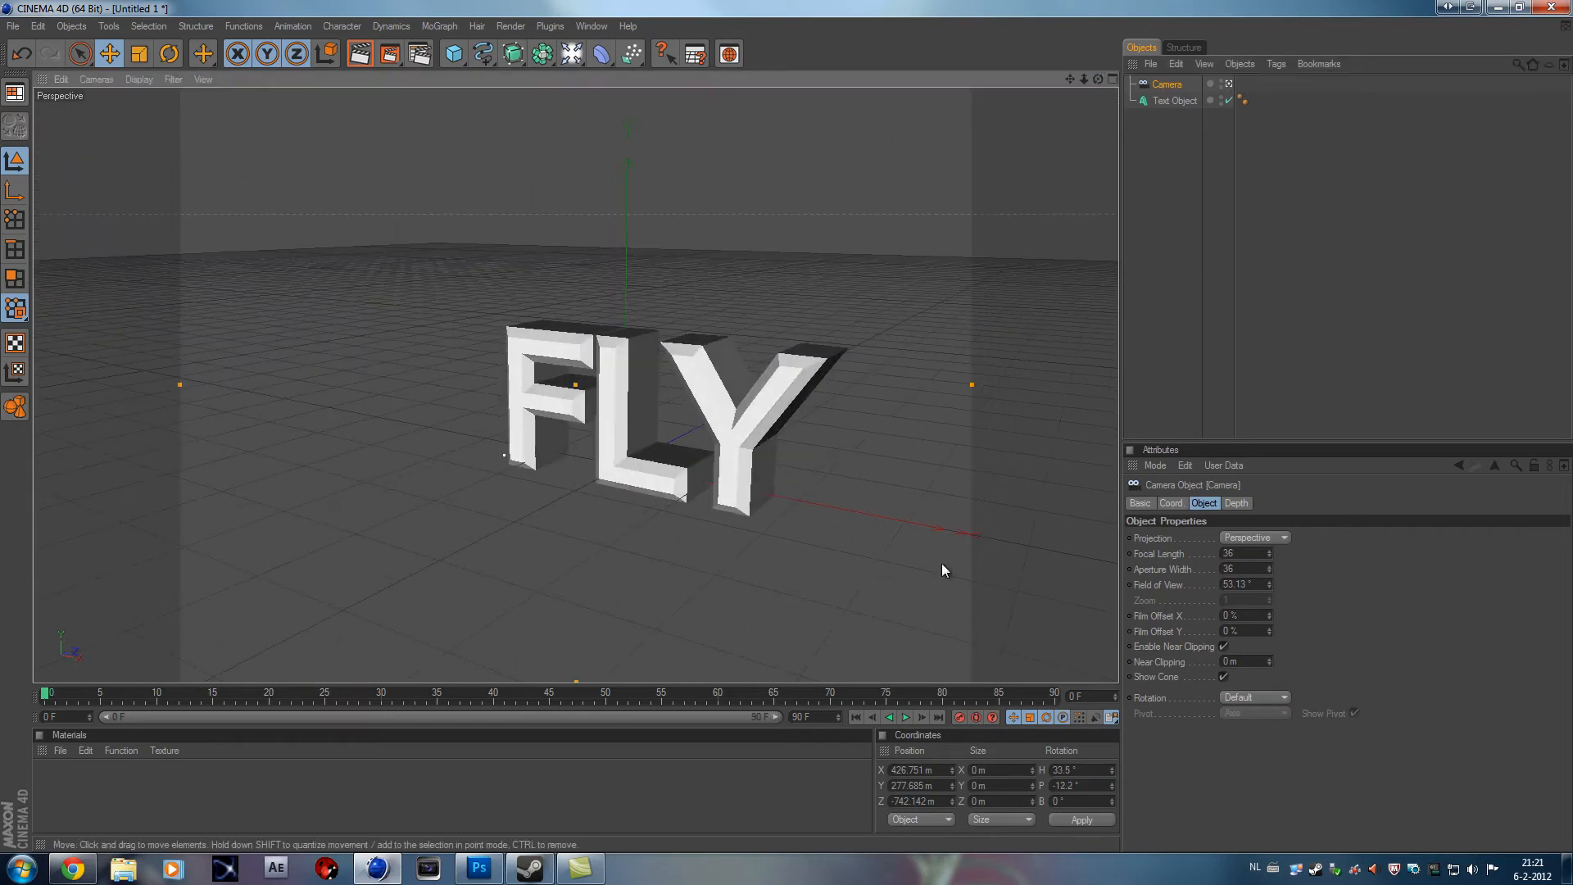
pyautogui.moveTo(1069, 79); pyautogui.dragTo(767, 392)
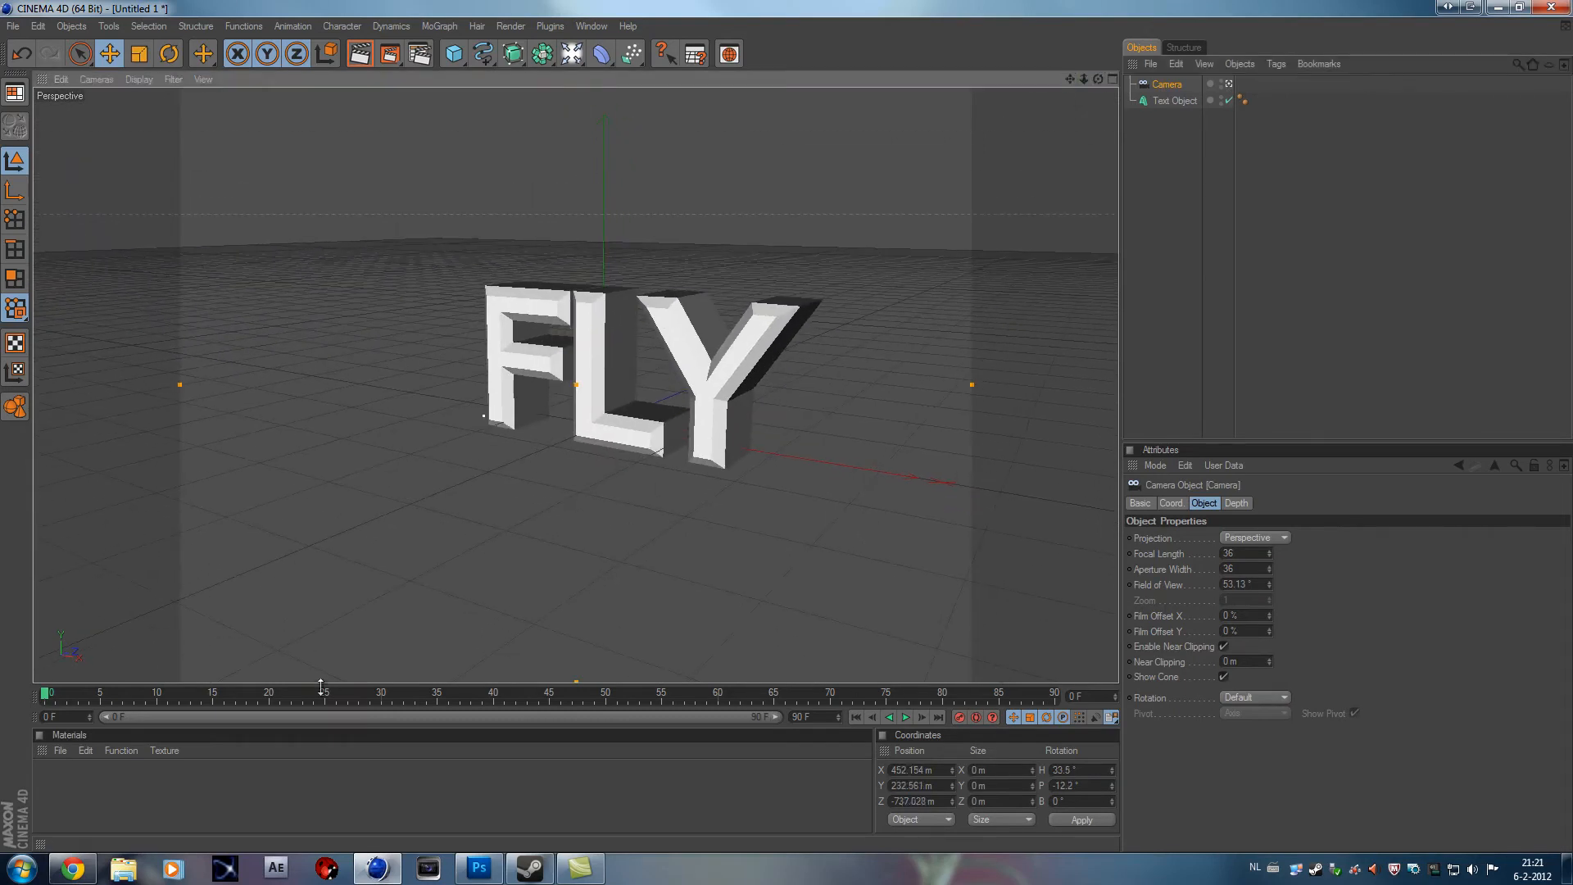
pyautogui.moveTo(1070, 78); pyautogui.dragTo(785, 427)
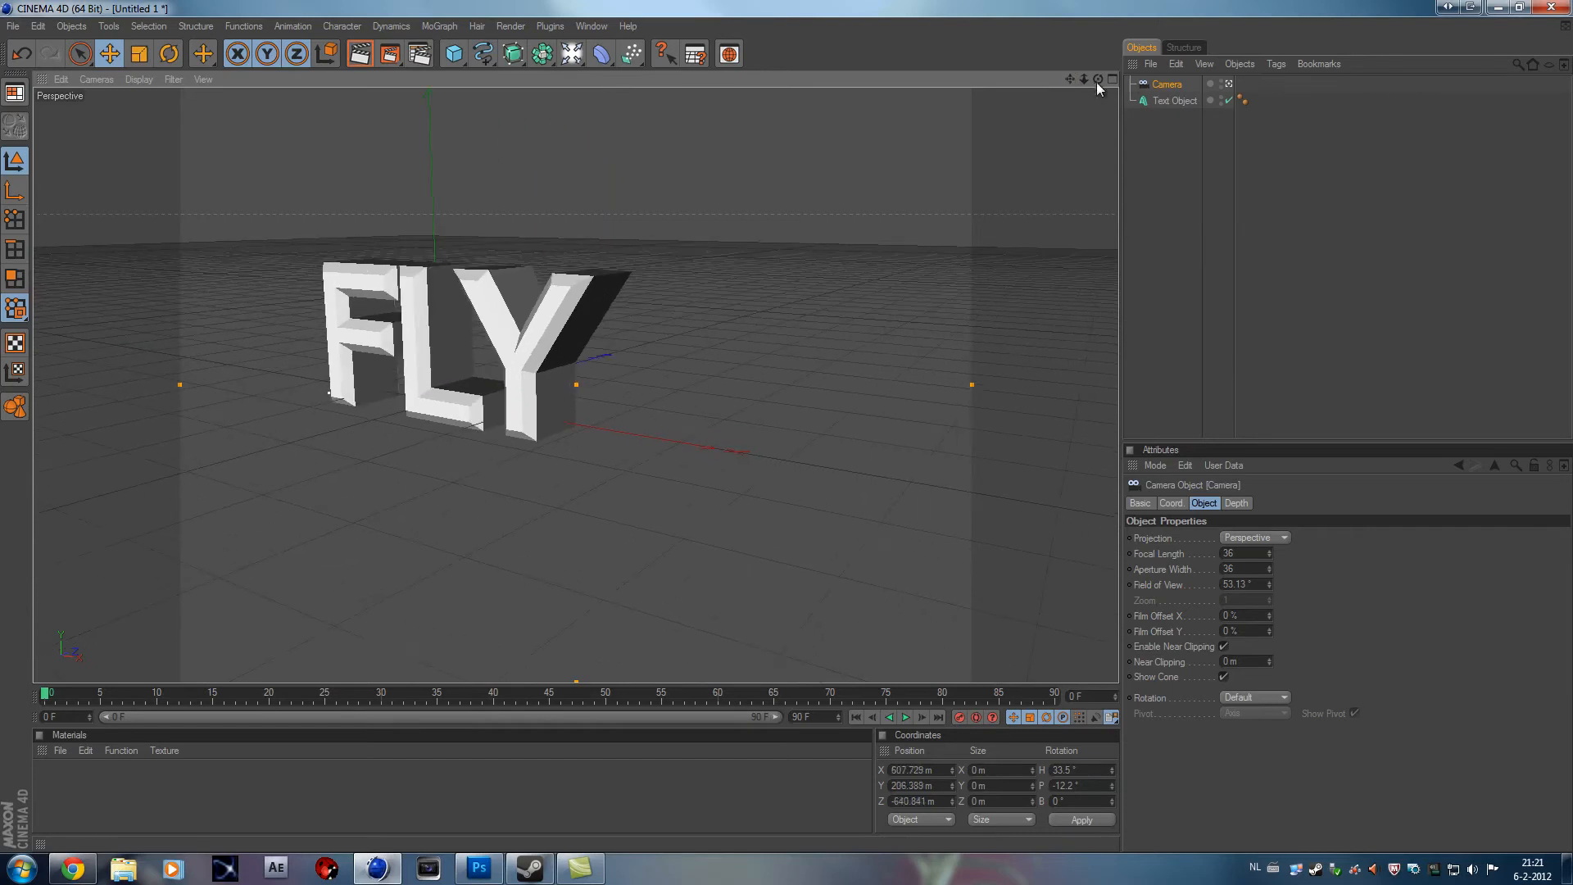
pyautogui.moveTo(1098, 80); pyautogui.dragTo(785, 443)
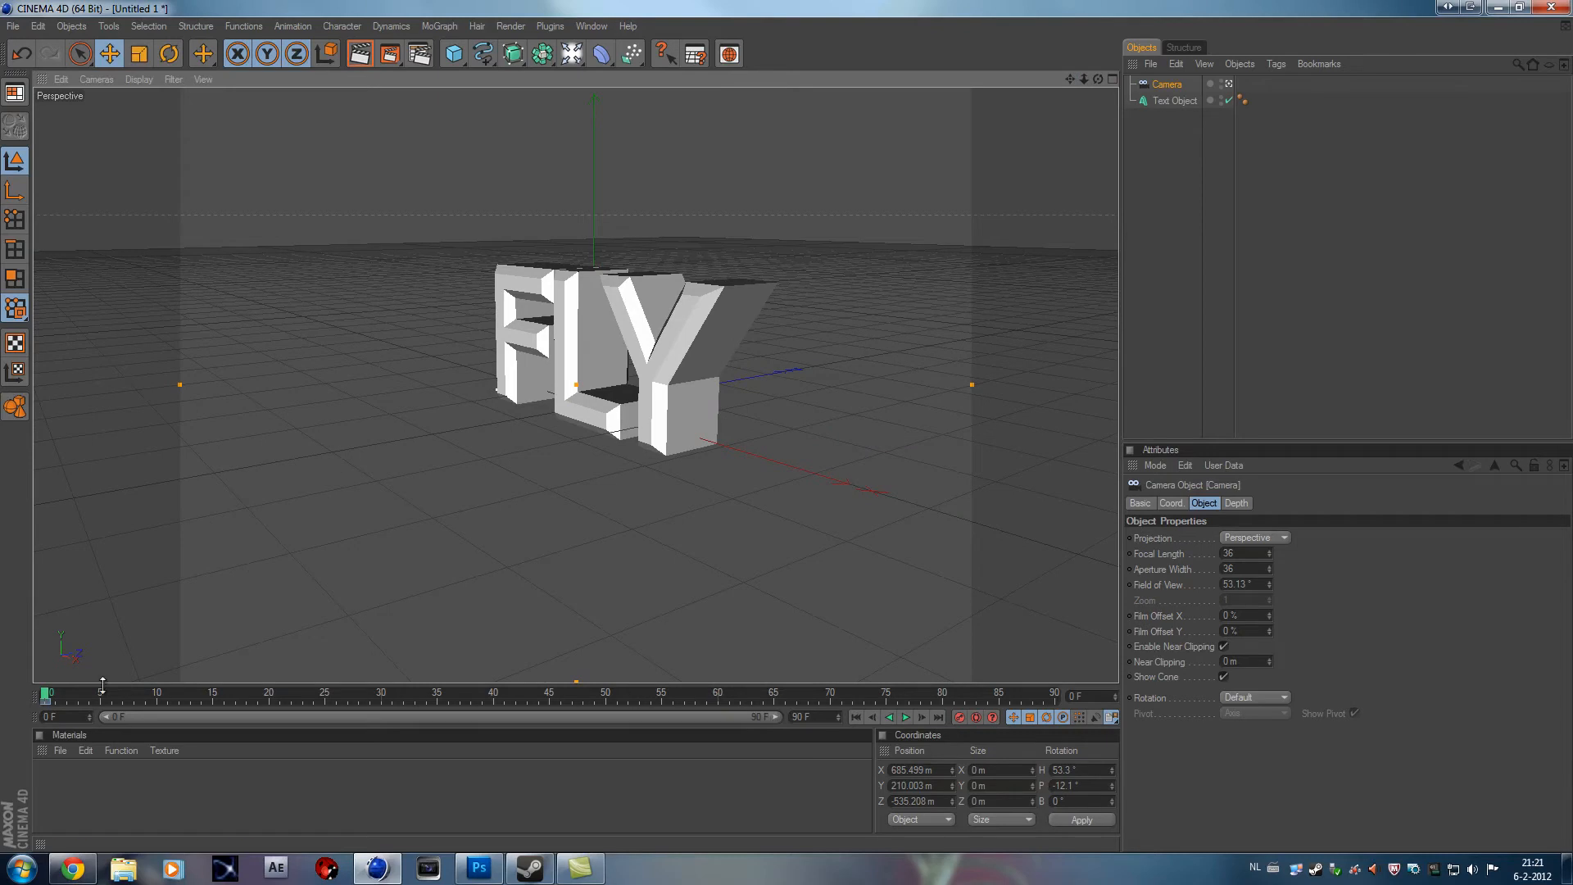
# Step: At frame 30, move the camera around the text to about H -26.8°, P -11.7° and record a keyframe
pyautogui.click(49, 696)
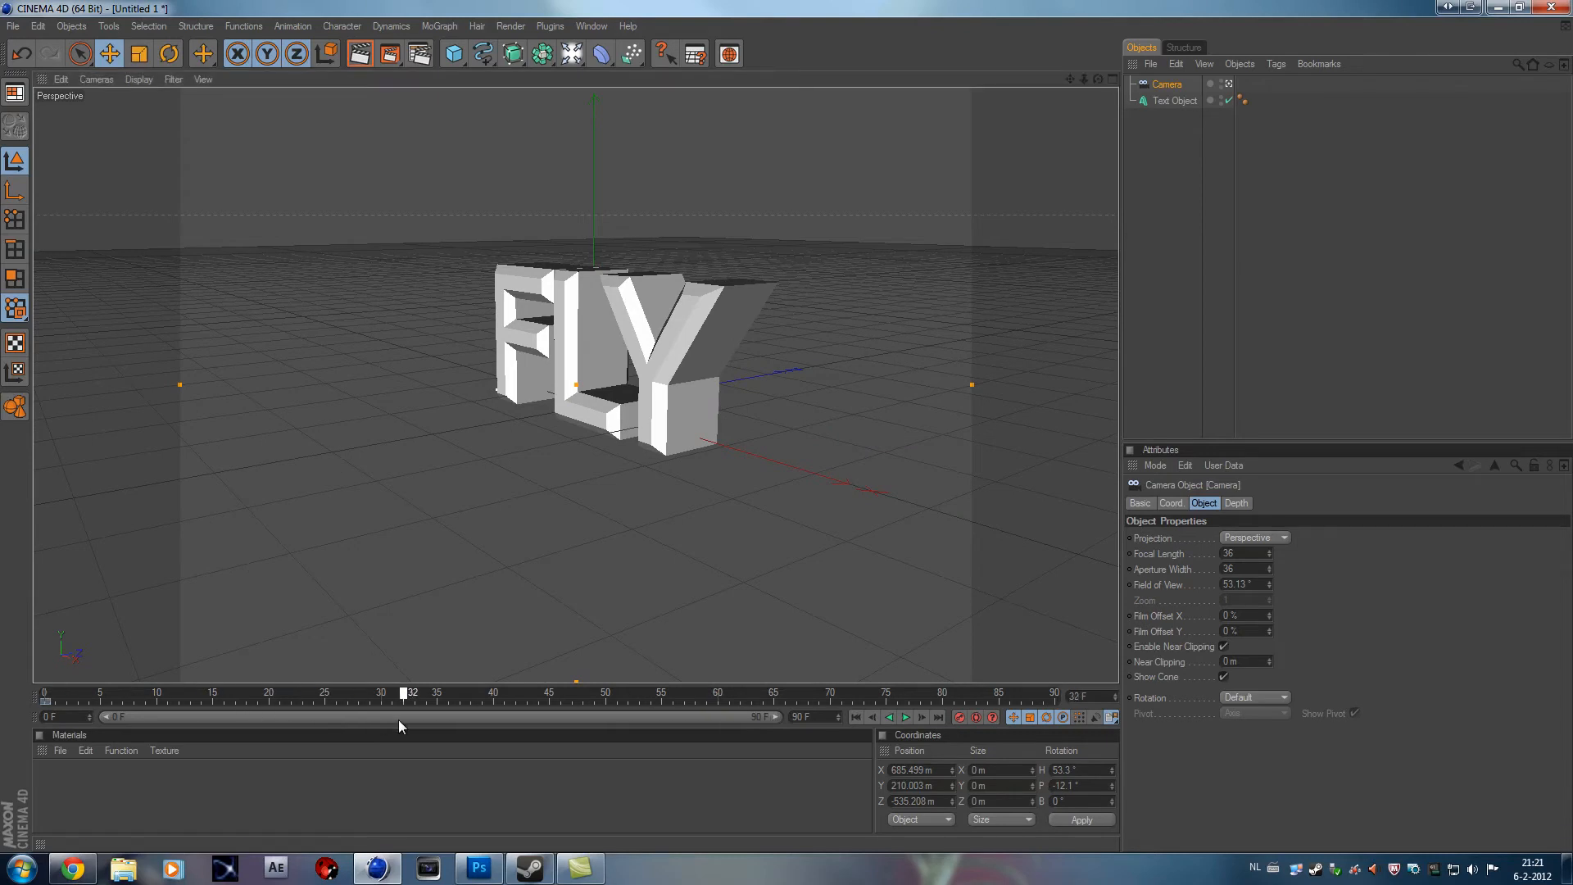
pyautogui.moveTo(1078, 82); pyautogui.dragTo(1016, 235)
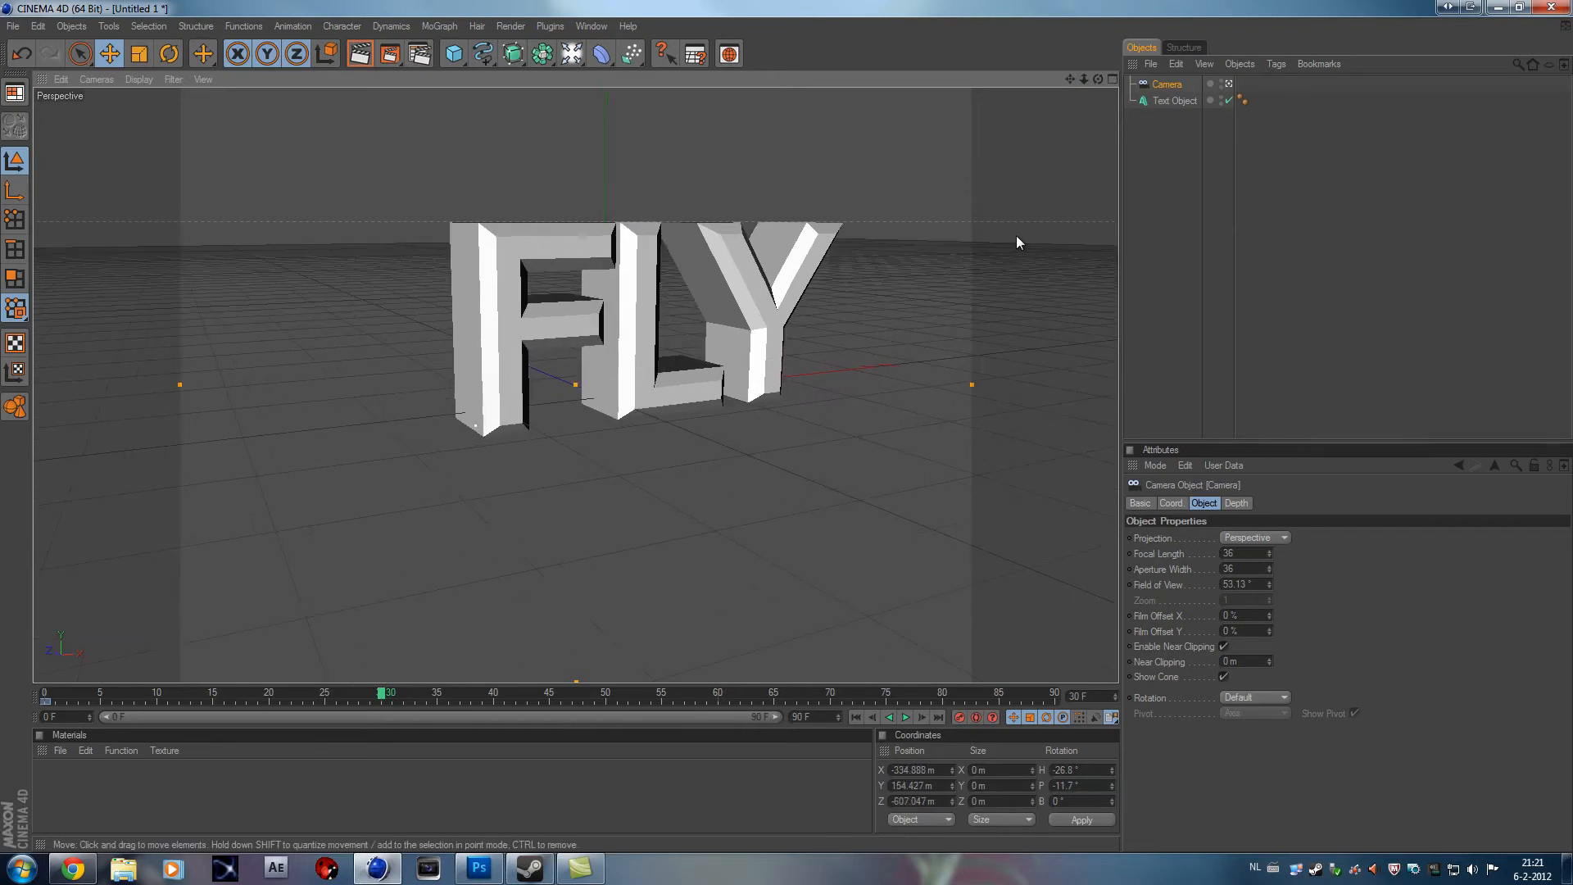
pyautogui.click(964, 716)
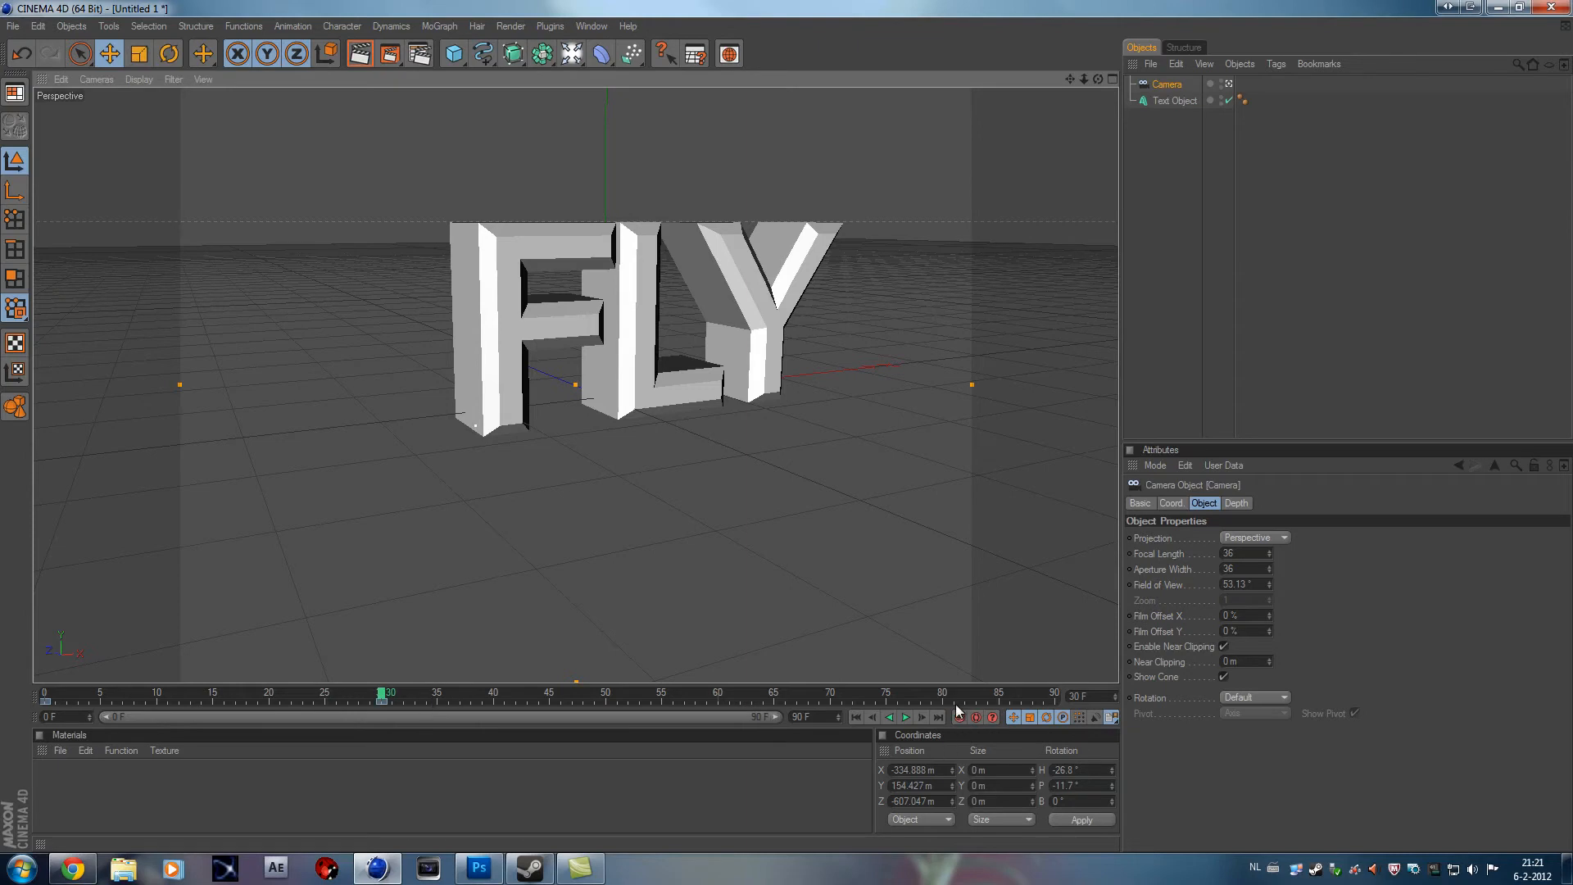
# Step: Leave the camera view and scrub the timeline to examine how the camera travels past the text
pyautogui.click(382, 702)
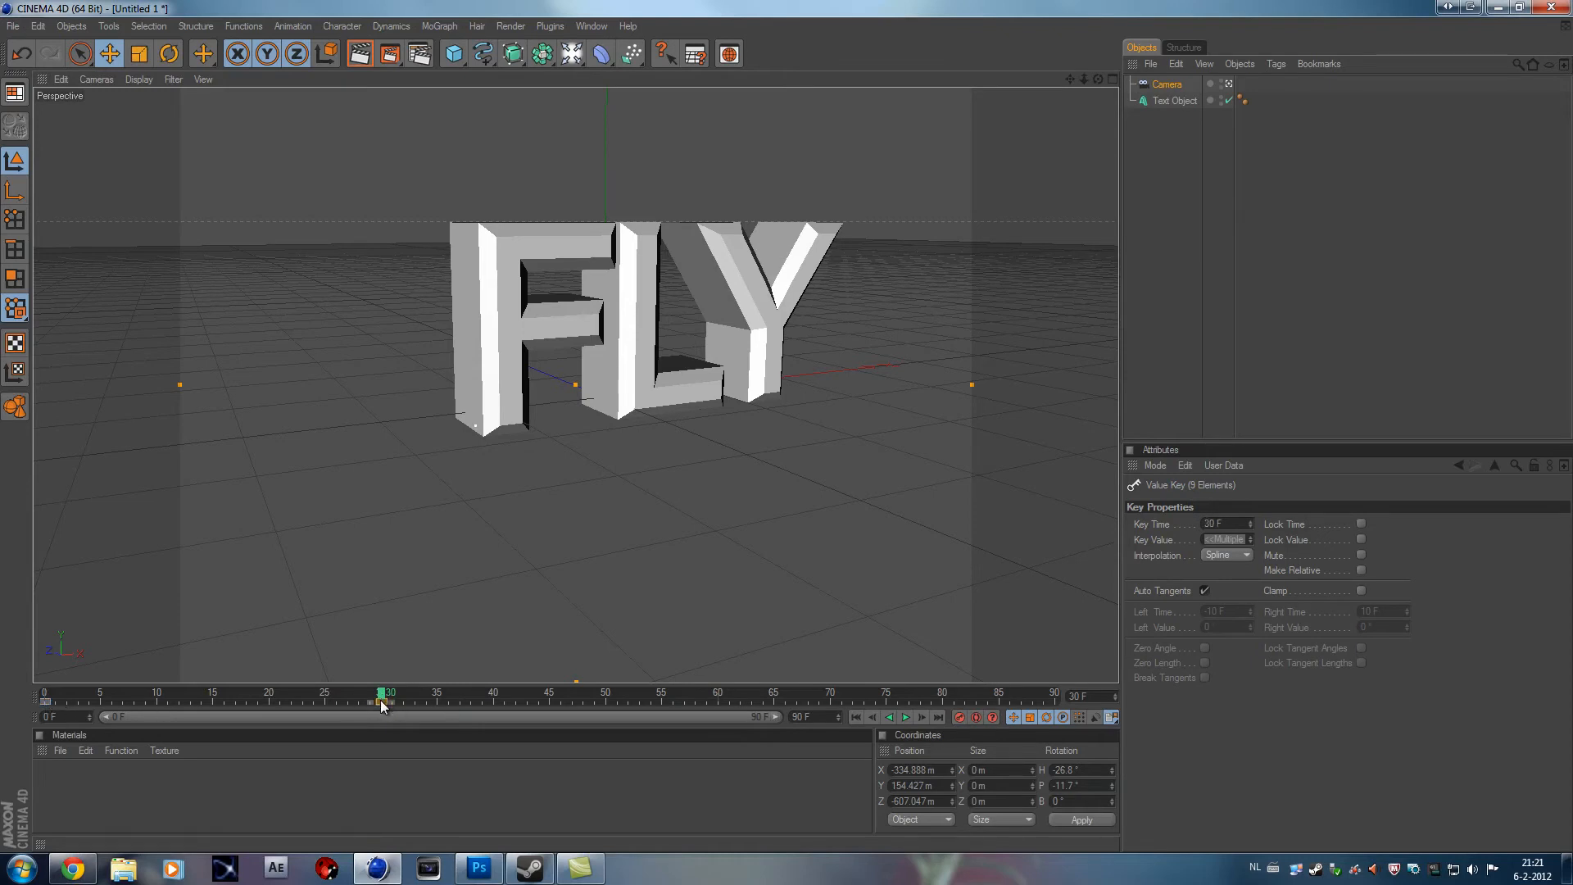
pyautogui.moveTo(382, 697); pyautogui.dragTo(191, 685)
pyautogui.click(1227, 84)
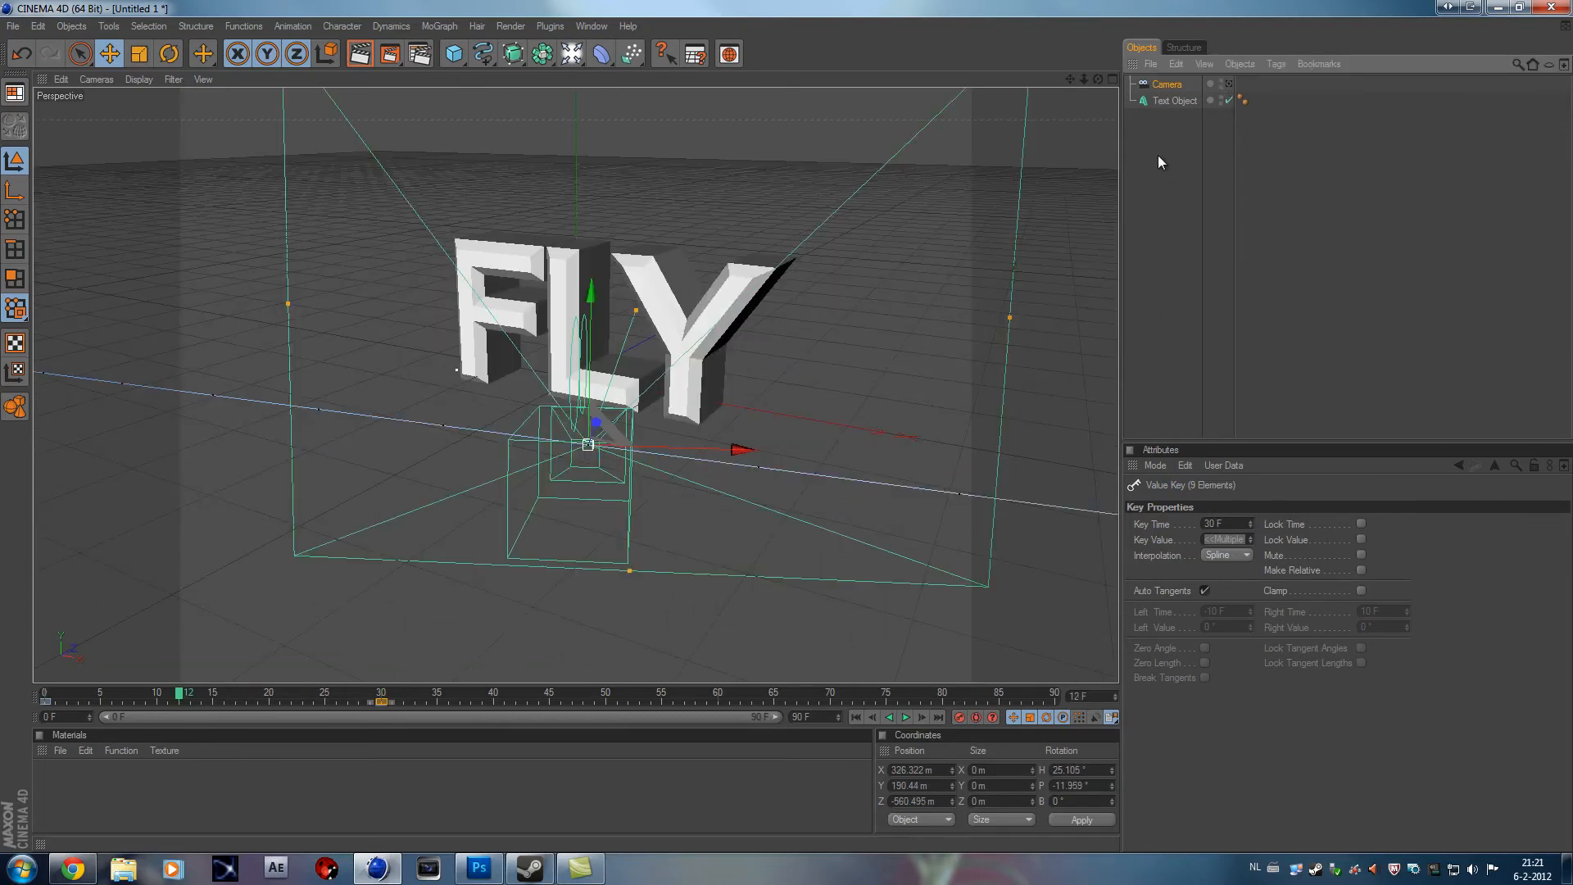
pyautogui.moveTo(1097, 77); pyautogui.dragTo(1074, 145)
pyautogui.click(1147, 116)
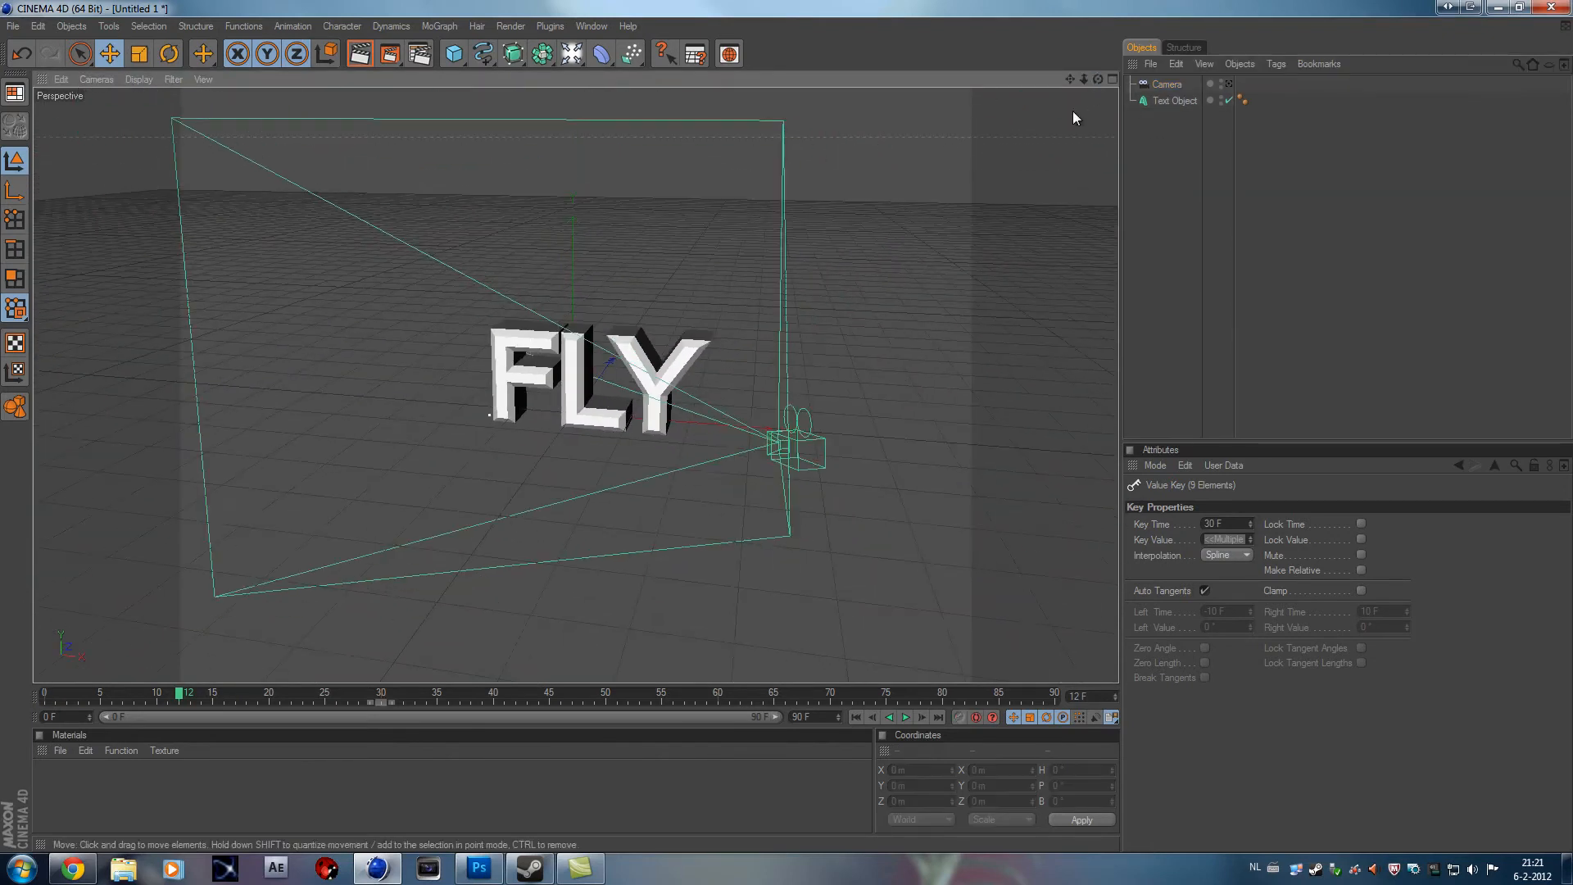
pyautogui.moveTo(788, 435); pyautogui.dragTo(946, 181)
pyautogui.click(172, 696)
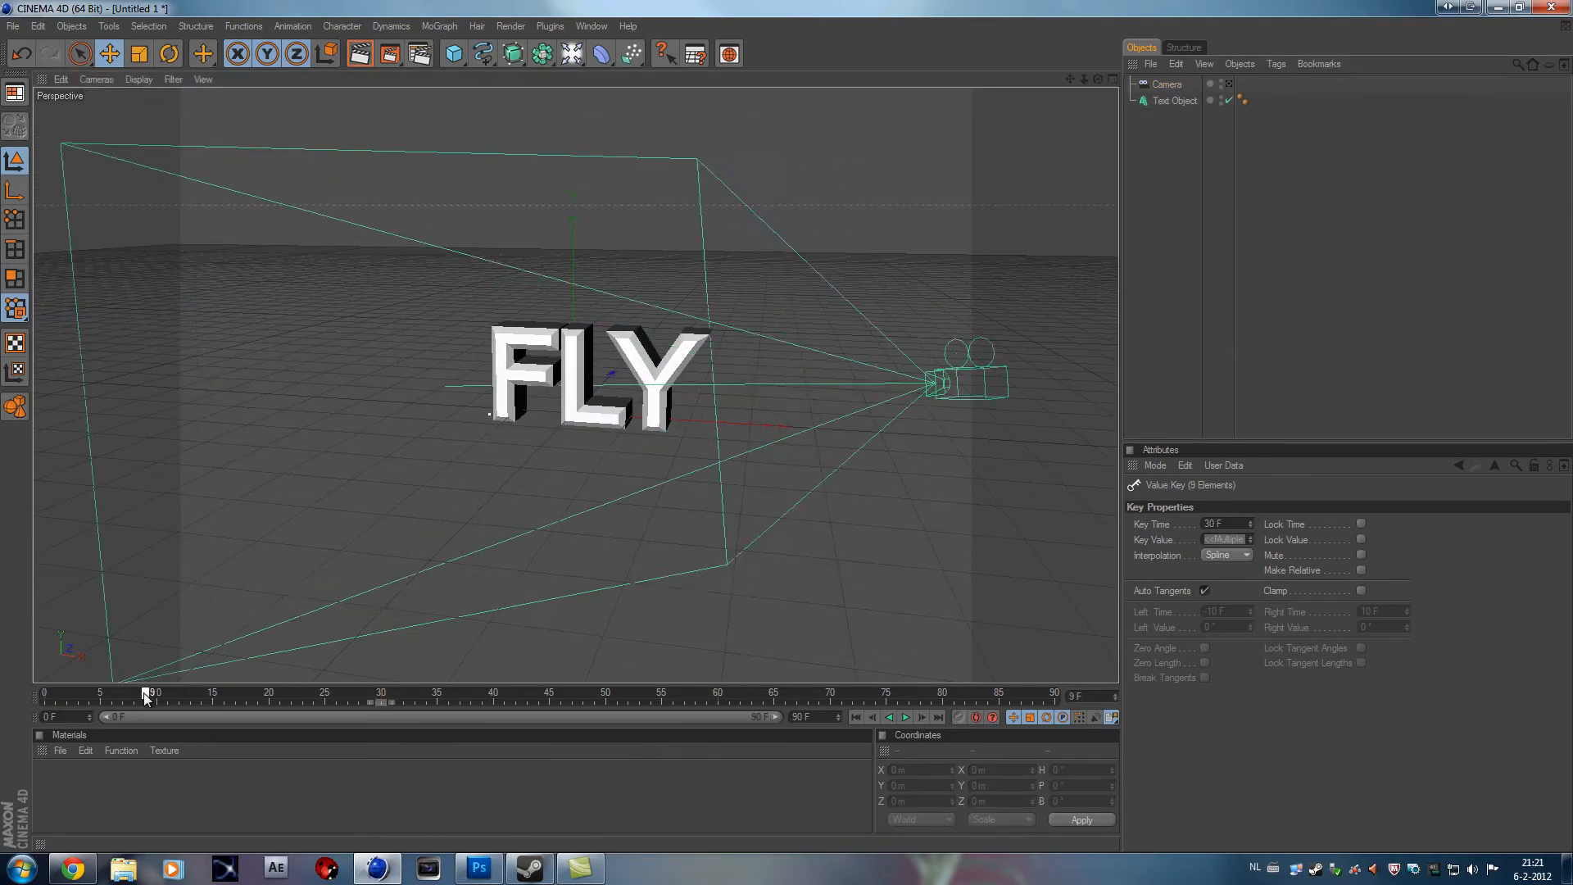
pyautogui.moveTo(171, 696); pyautogui.dragTo(67, 695)
# Step: Select the camera at frame 0, bank it to about -51° and record a keyframe
pyautogui.click(1166, 85)
pyautogui.keyDown('alt'); pyautogui.moveTo(1065, 205); pyautogui.dragTo(228, 606); pyautogui.keyUp('alt')
pyautogui.click(44, 696)
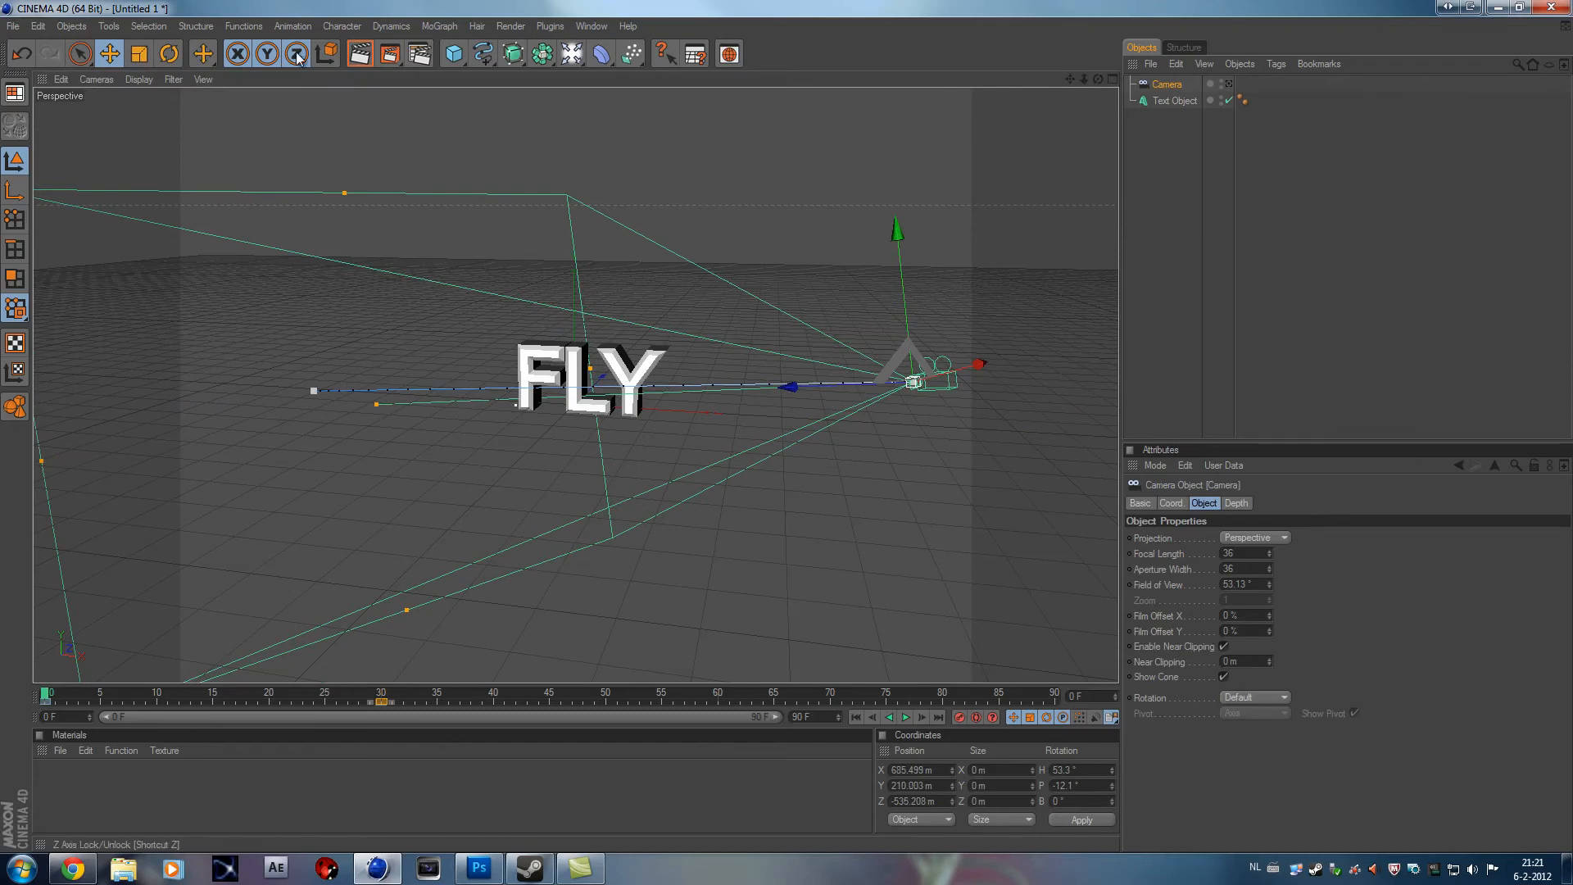
pyautogui.click(168, 54)
pyautogui.moveTo(863, 339); pyautogui.dragTo(882, 410)
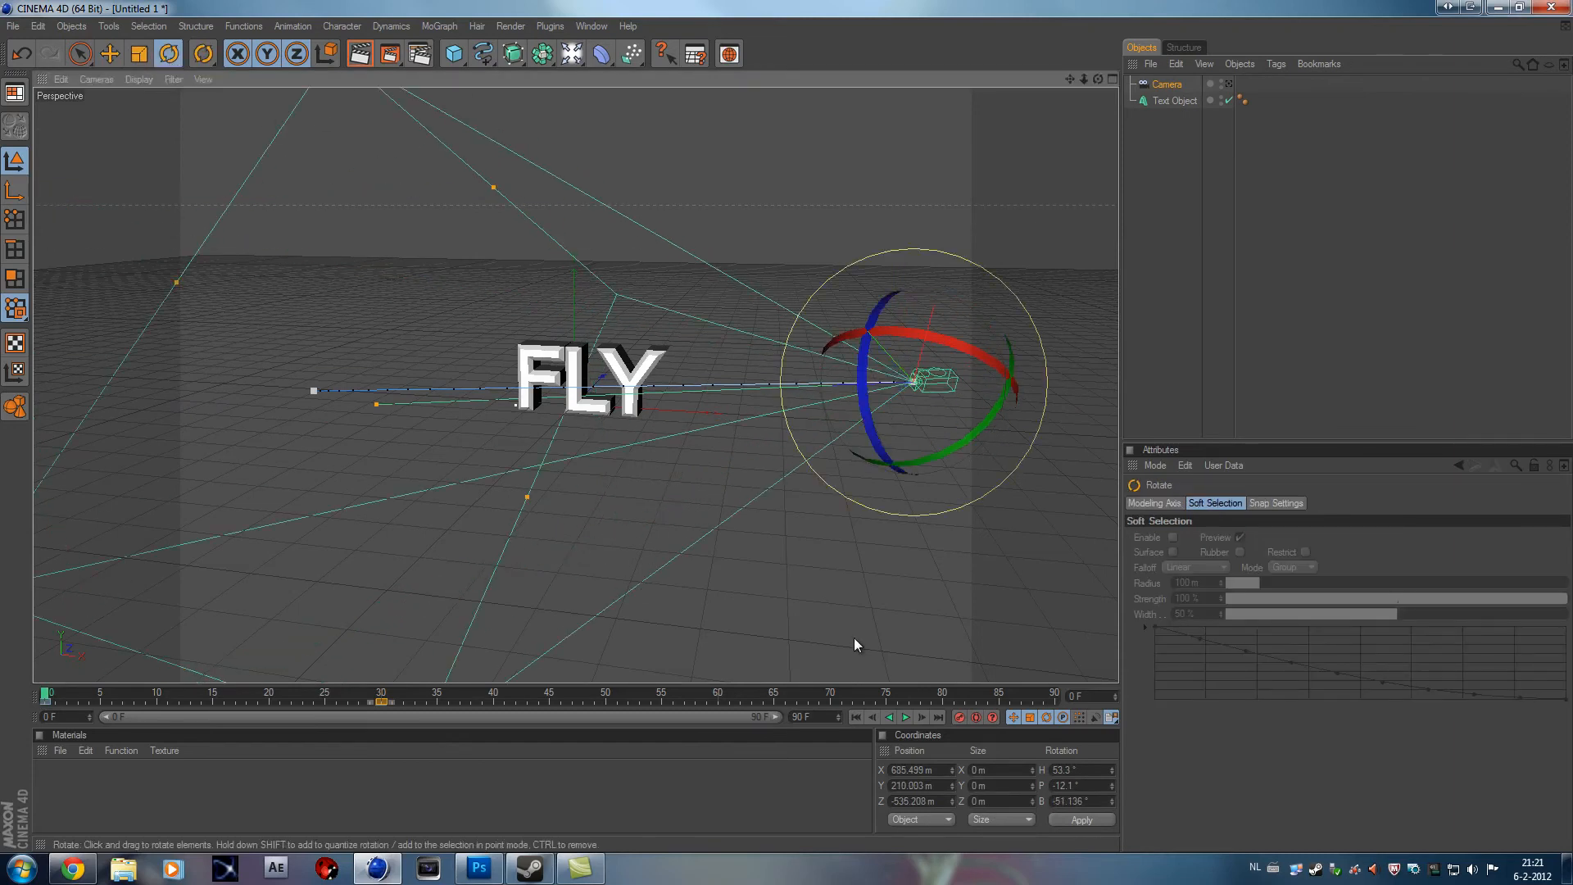
pyautogui.click(958, 718)
# Step: Go to frame 30, bank the camera to about 29° and record a keyframe
pyautogui.click(182, 695)
pyautogui.moveTo(182, 695); pyautogui.dragTo(439, 686)
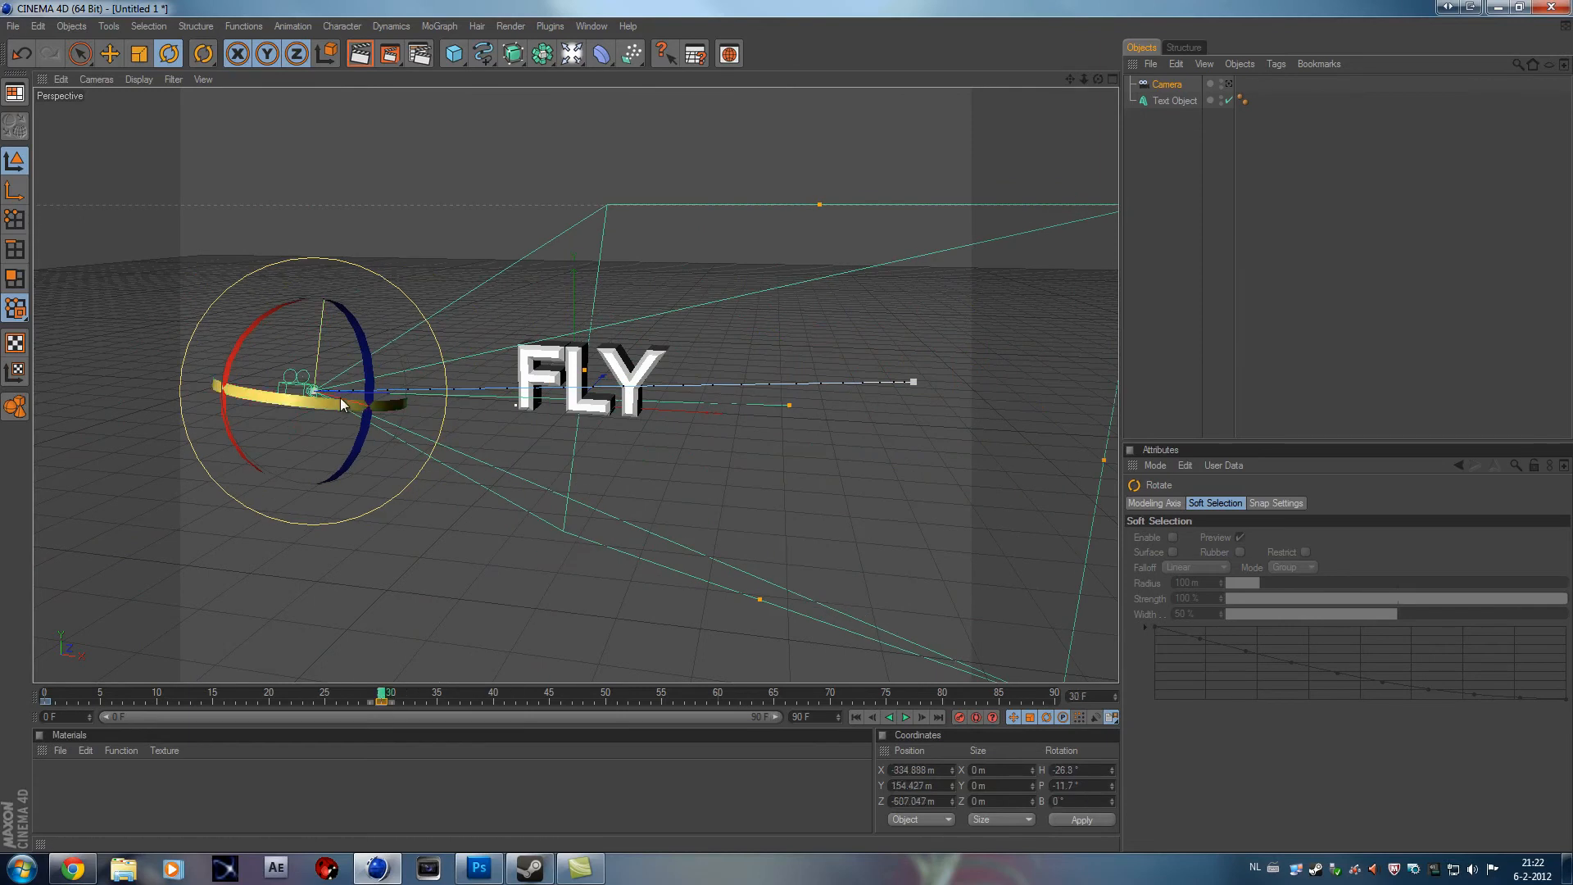
pyautogui.moveTo(362, 375); pyautogui.dragTo(364, 431)
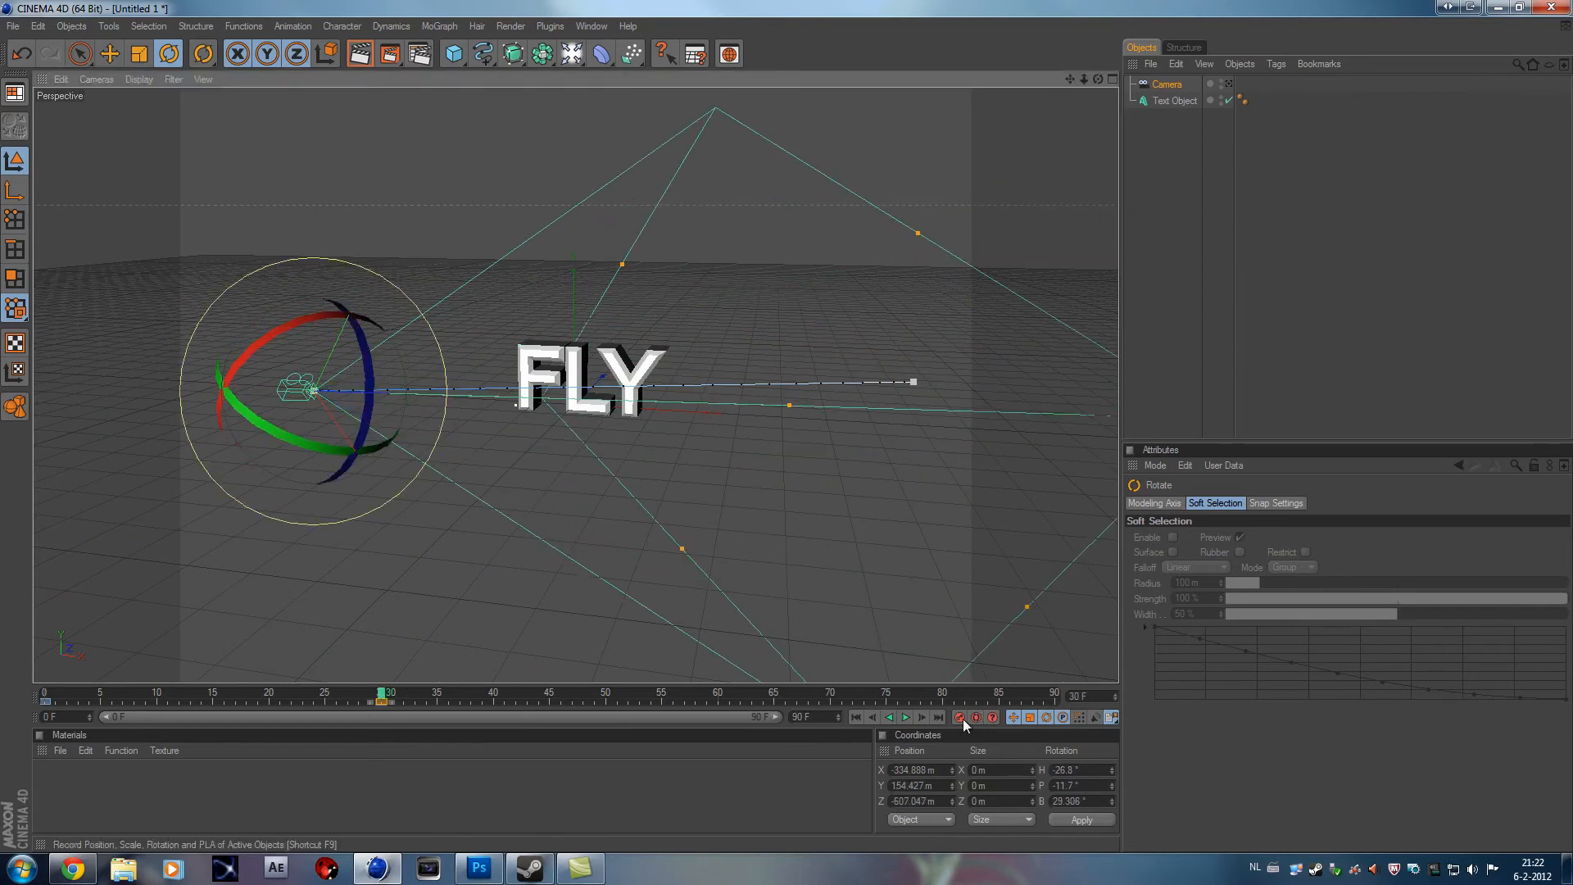
# Step: Scrub back through the animation and check the tilted camera move through the camera view
pyautogui.moveTo(382, 696); pyautogui.dragTo(302, 701)
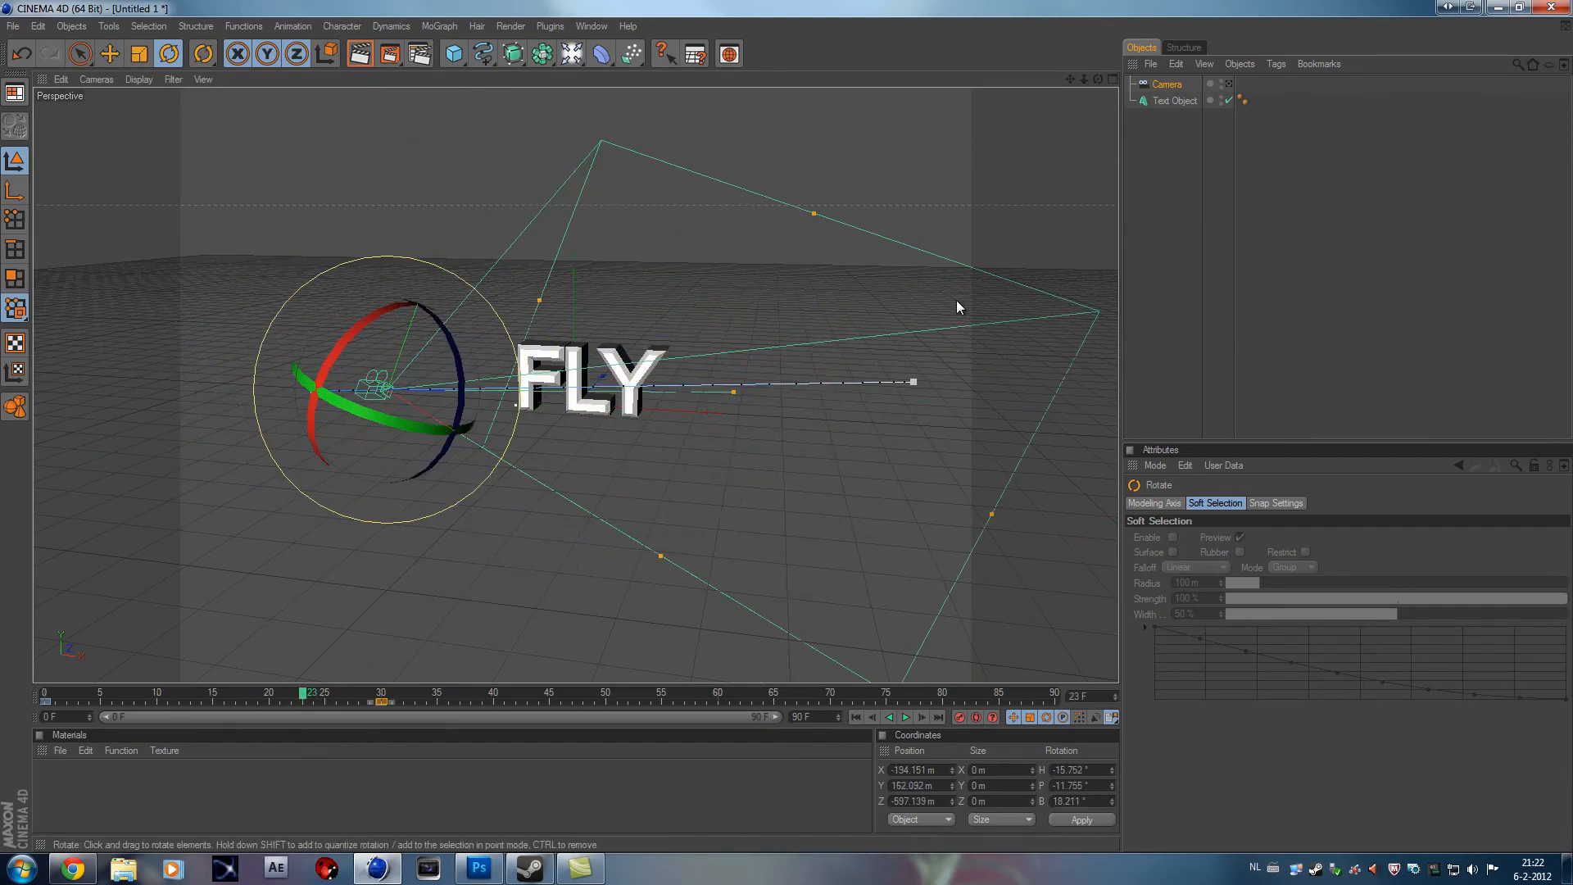
pyautogui.click(1228, 84)
pyautogui.moveTo(304, 698); pyautogui.dragTo(67, 713)
pyautogui.click(1229, 84)
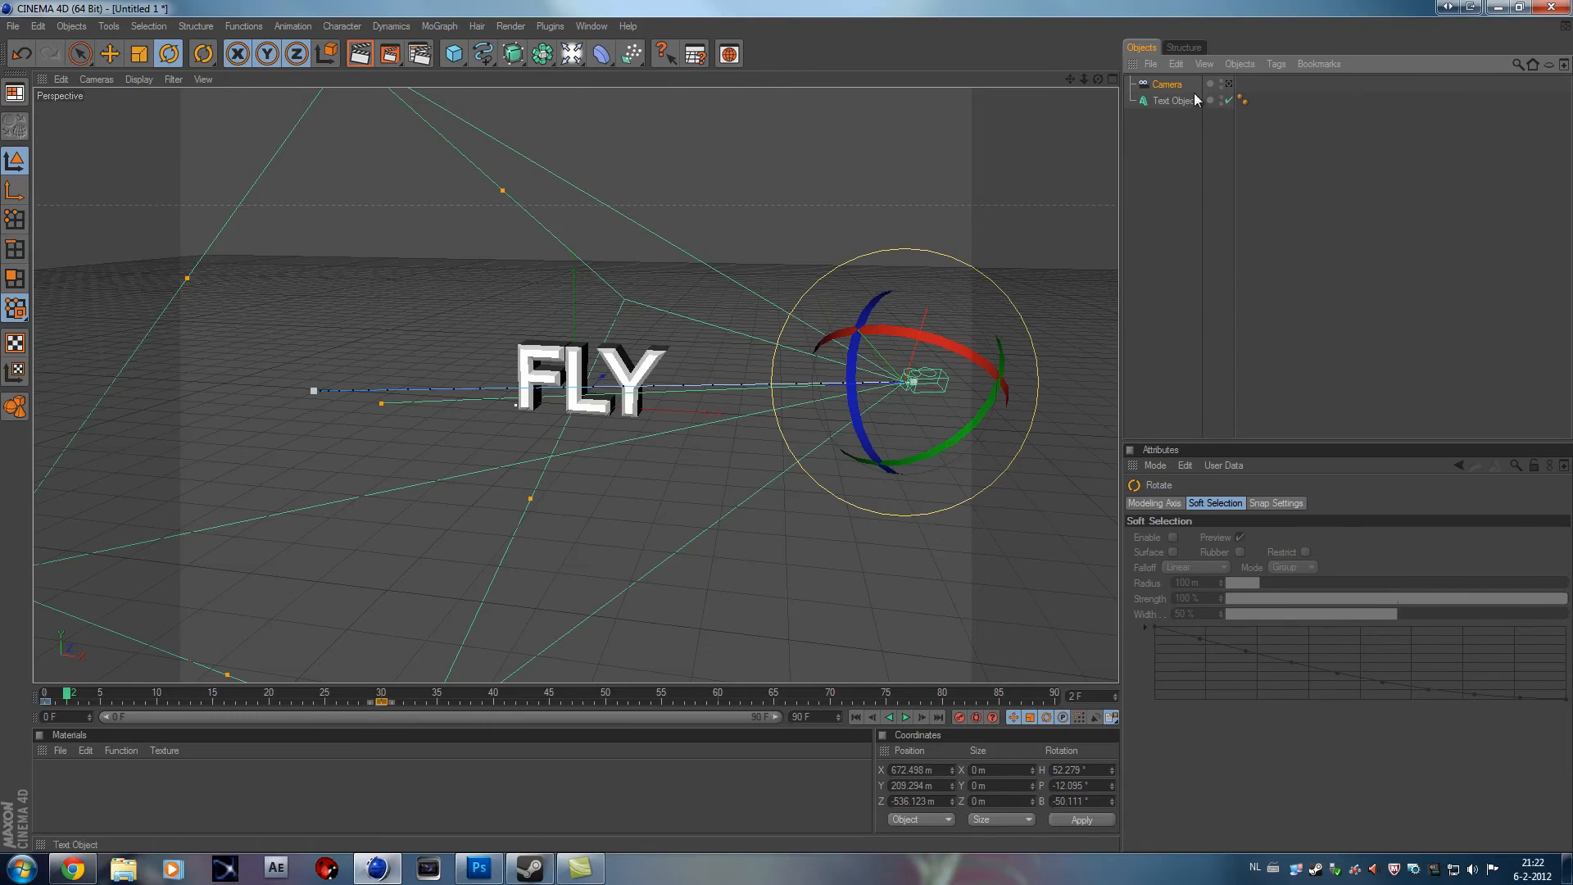
pyautogui.click(1226, 85)
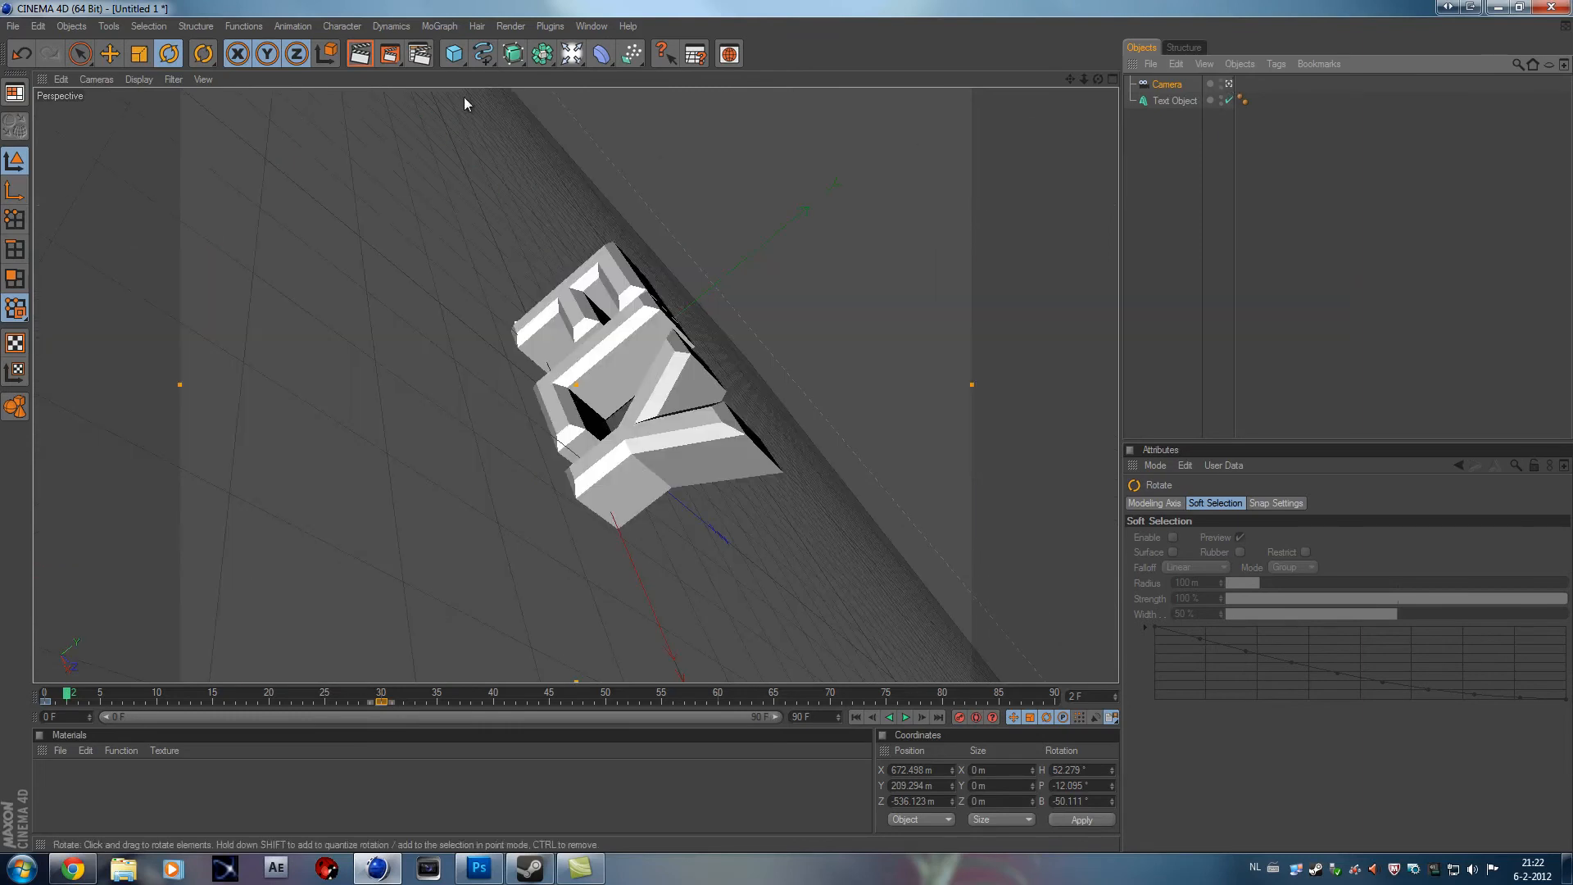
# Step: Set the render output size to 1920 x 1080 pixels in the render settings
pyautogui.click(419, 54)
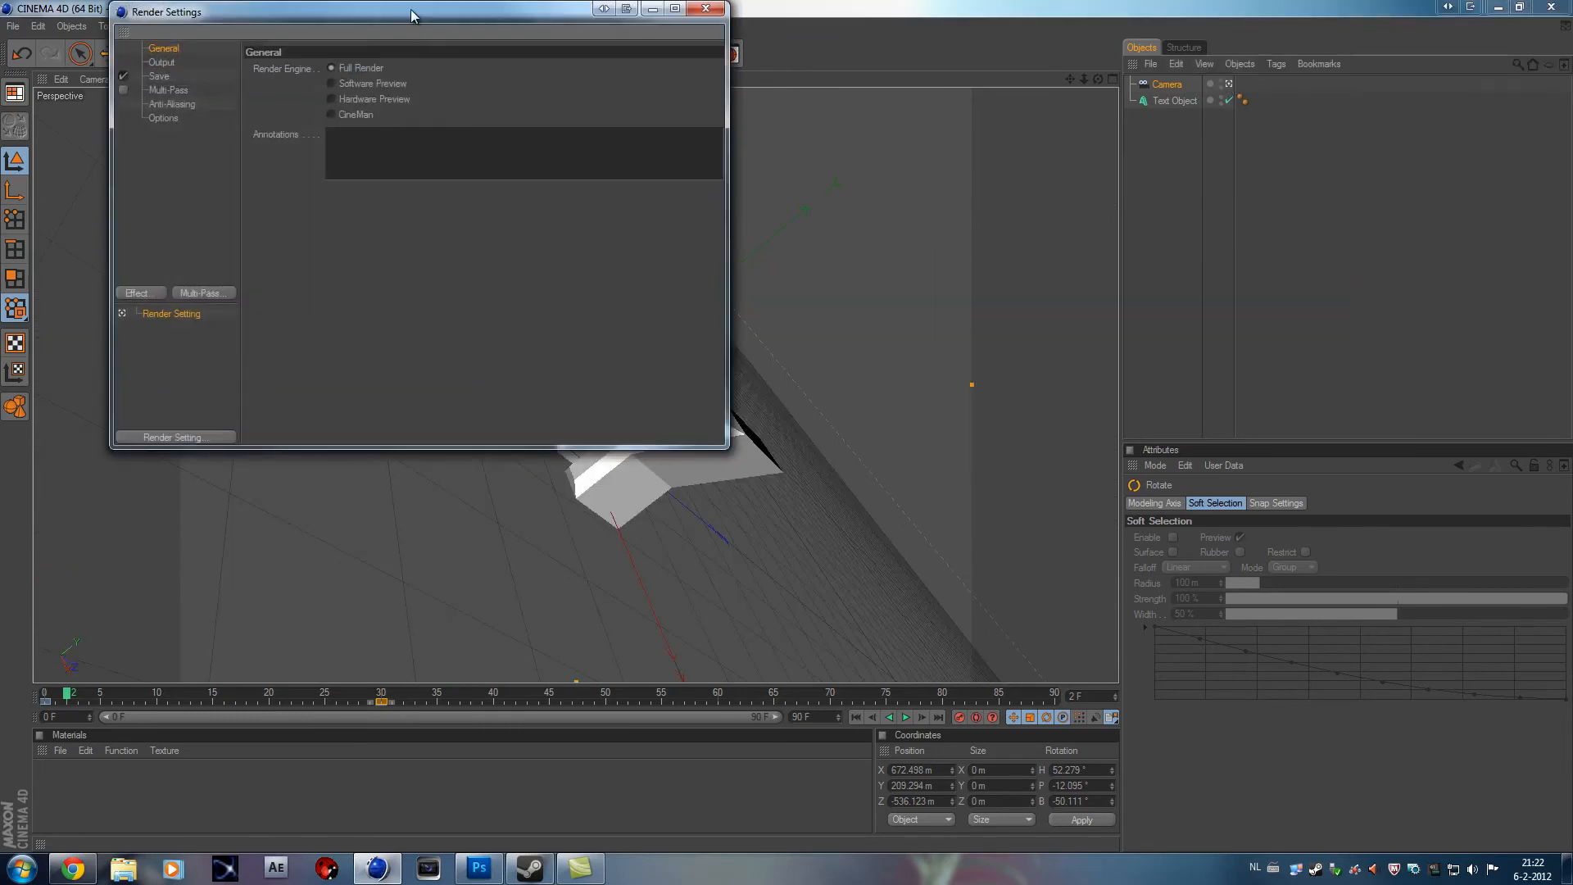
pyautogui.moveTo(410, 16); pyautogui.dragTo(901, 202)
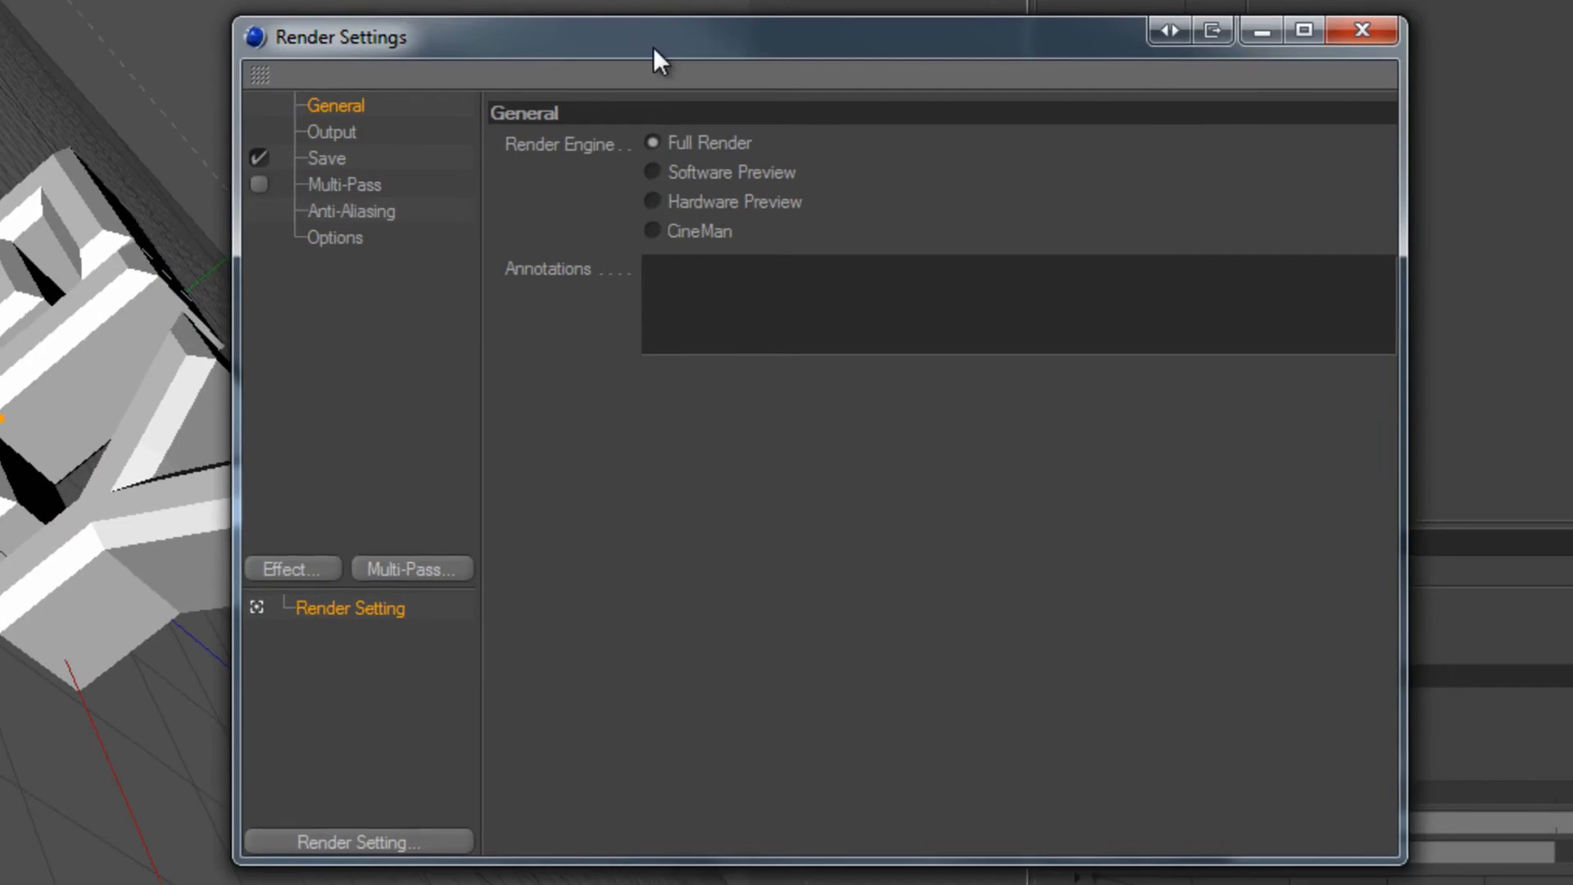
pyautogui.click(330, 132)
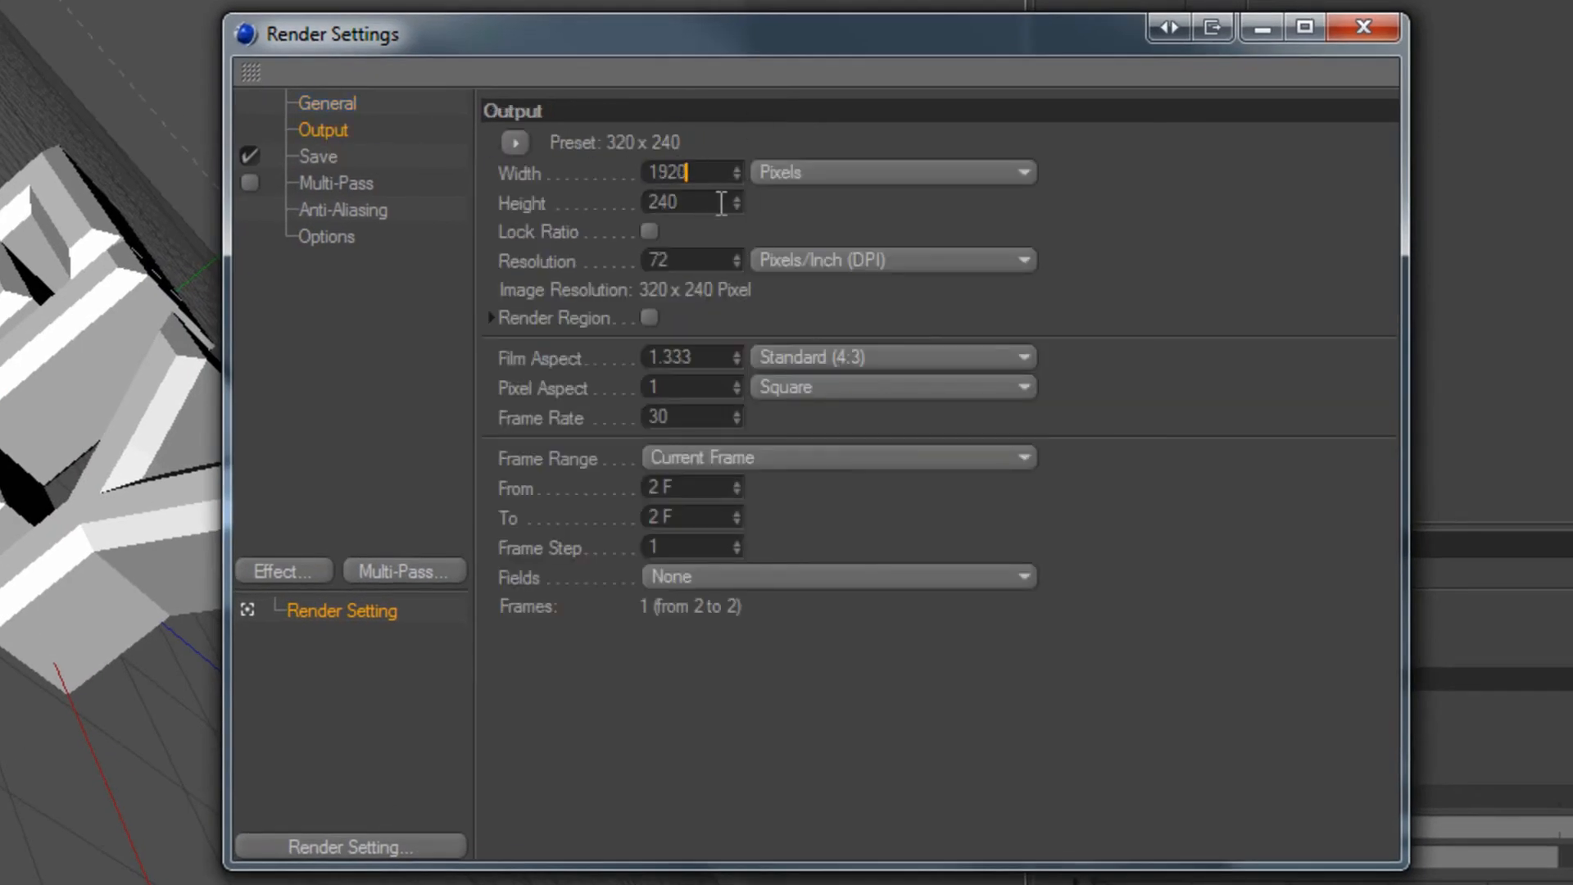
pyautogui.press('Tab')
pyautogui.write('1080')
pyautogui.press('Return')
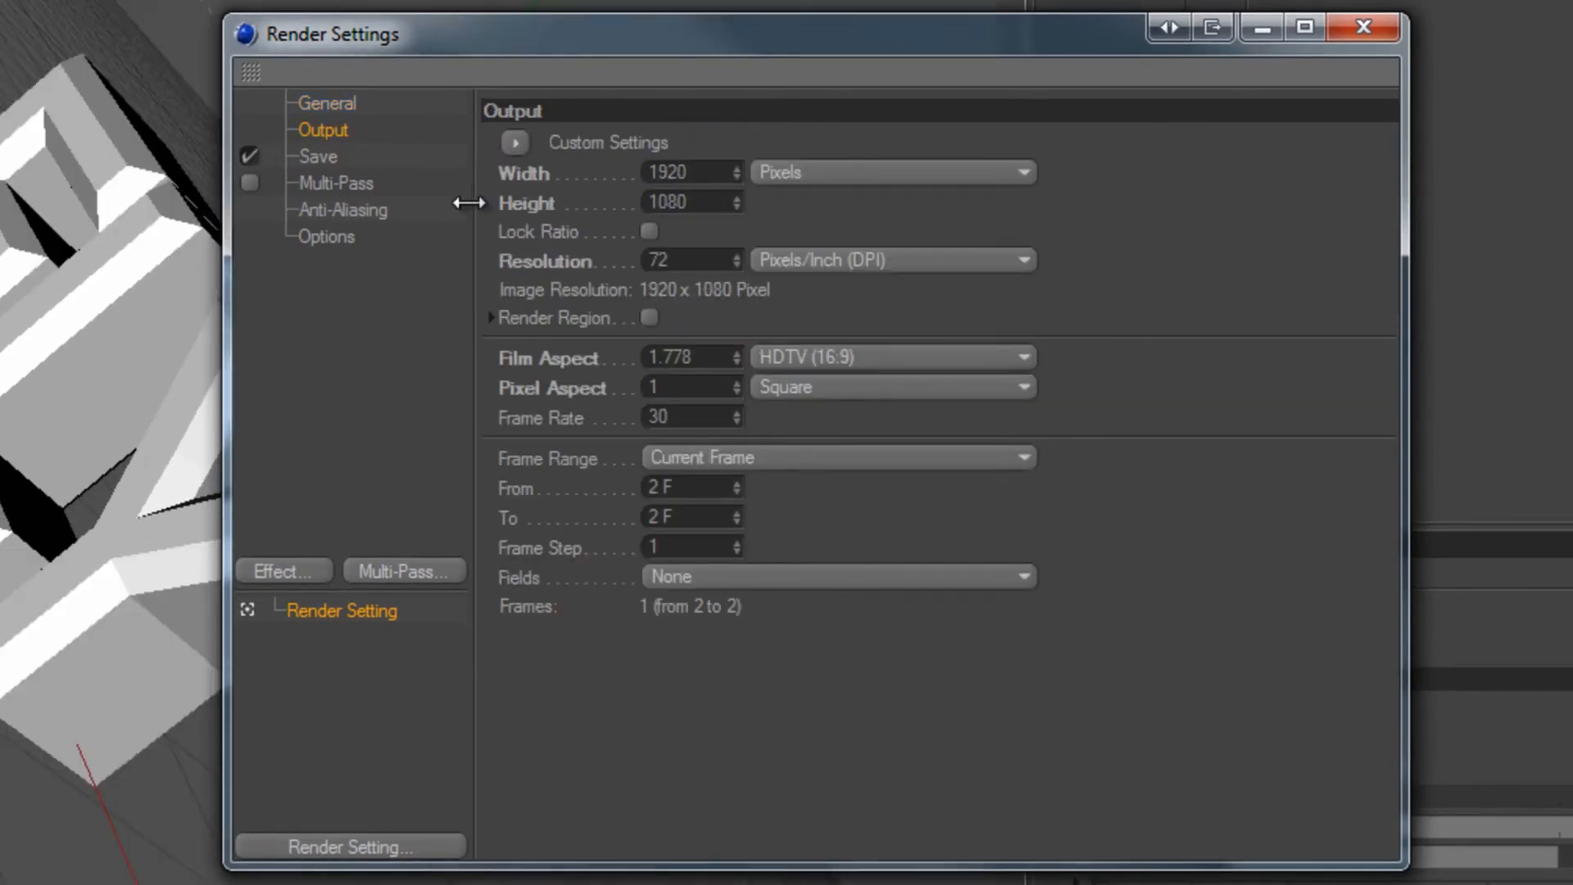
# Step: Set the render's save format to QuickTime Movie
pyautogui.click(337, 156)
pyautogui.click(710, 237)
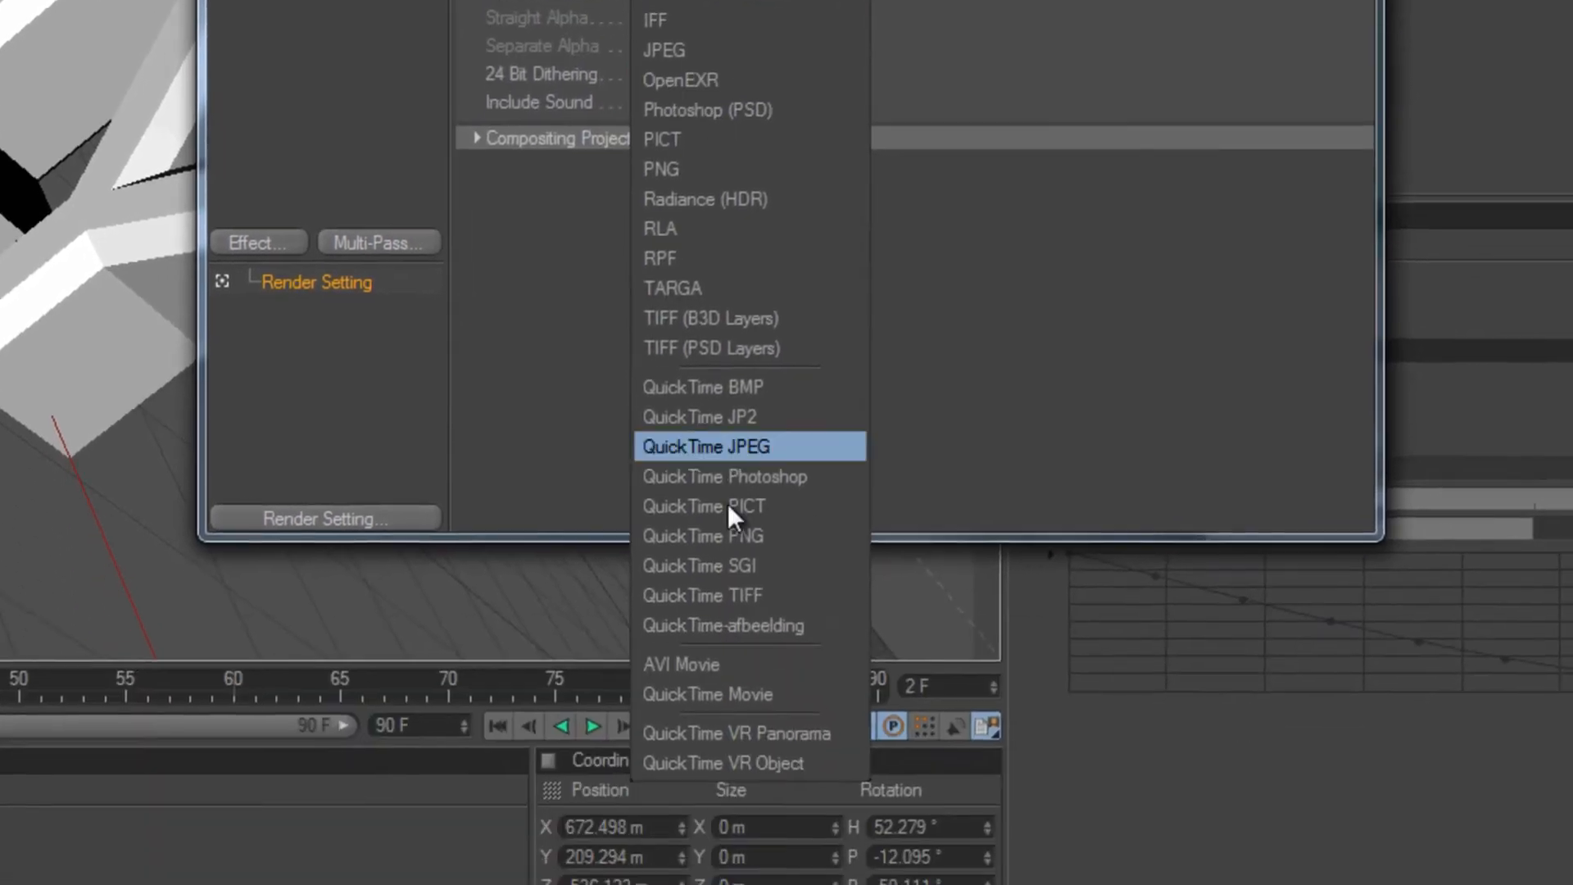
pyautogui.click(693, 693)
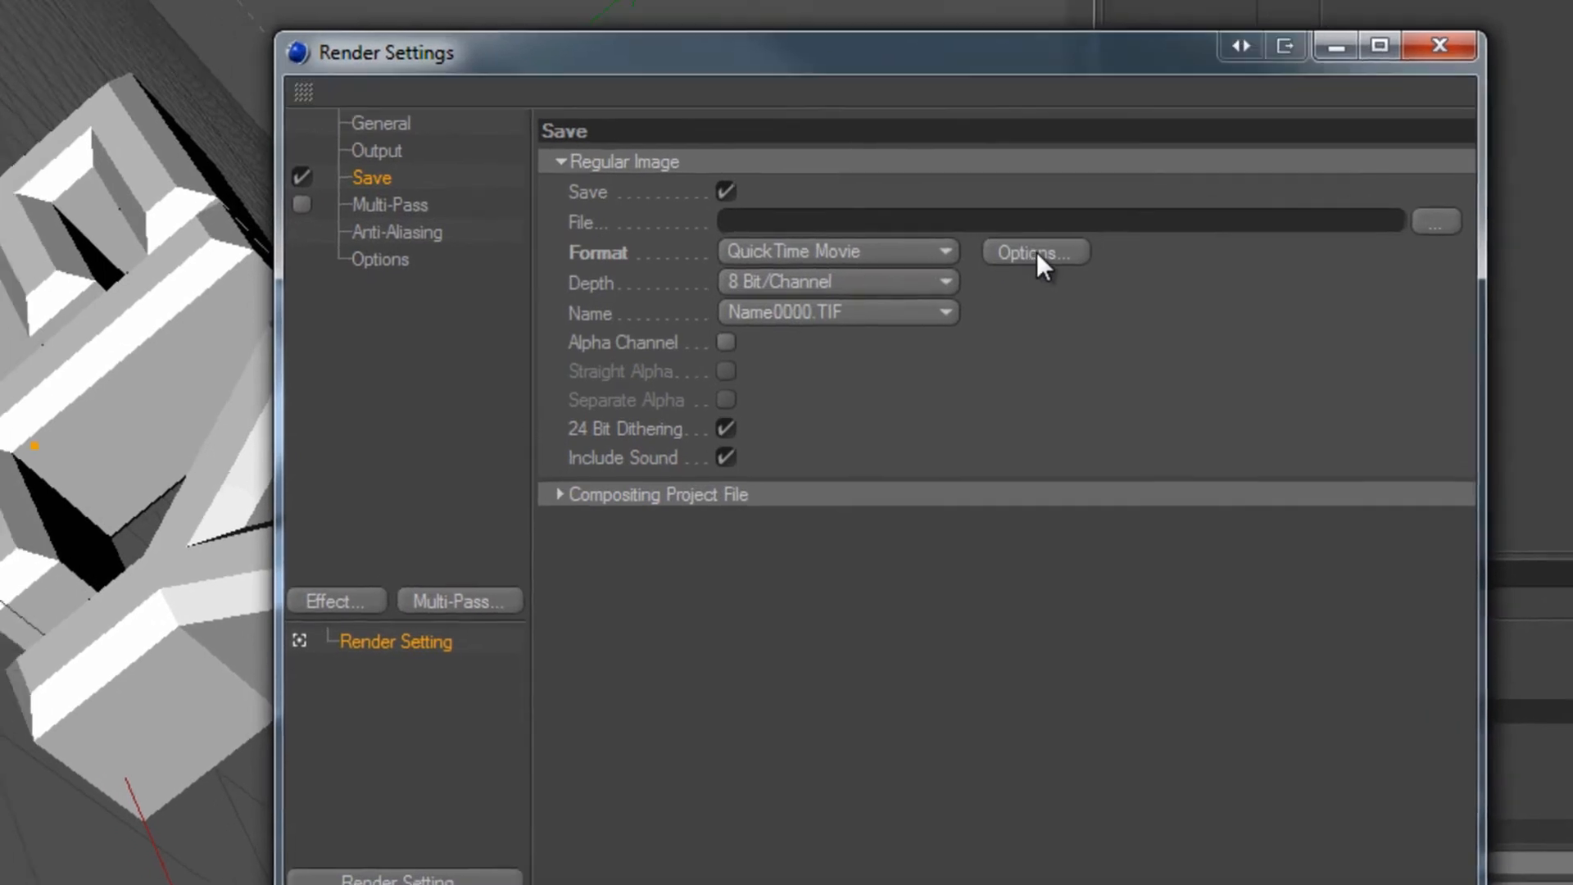
# Step: Set the movie's compression type to Photo - JPEG with best depth and turn off Include Sound
pyautogui.click(974, 232)
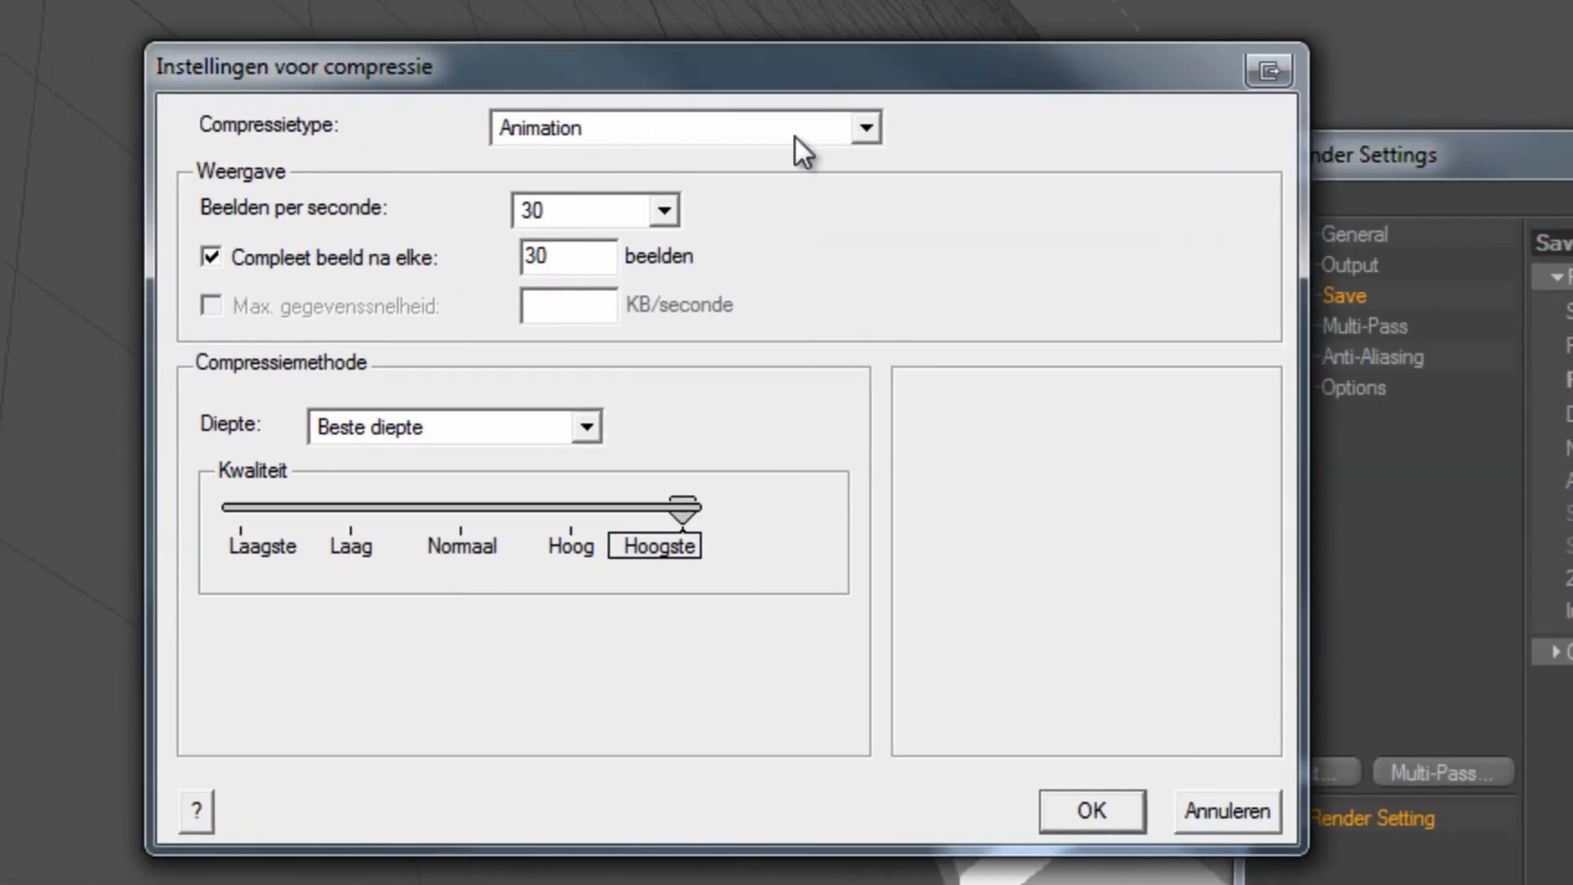
pyautogui.click(866, 129)
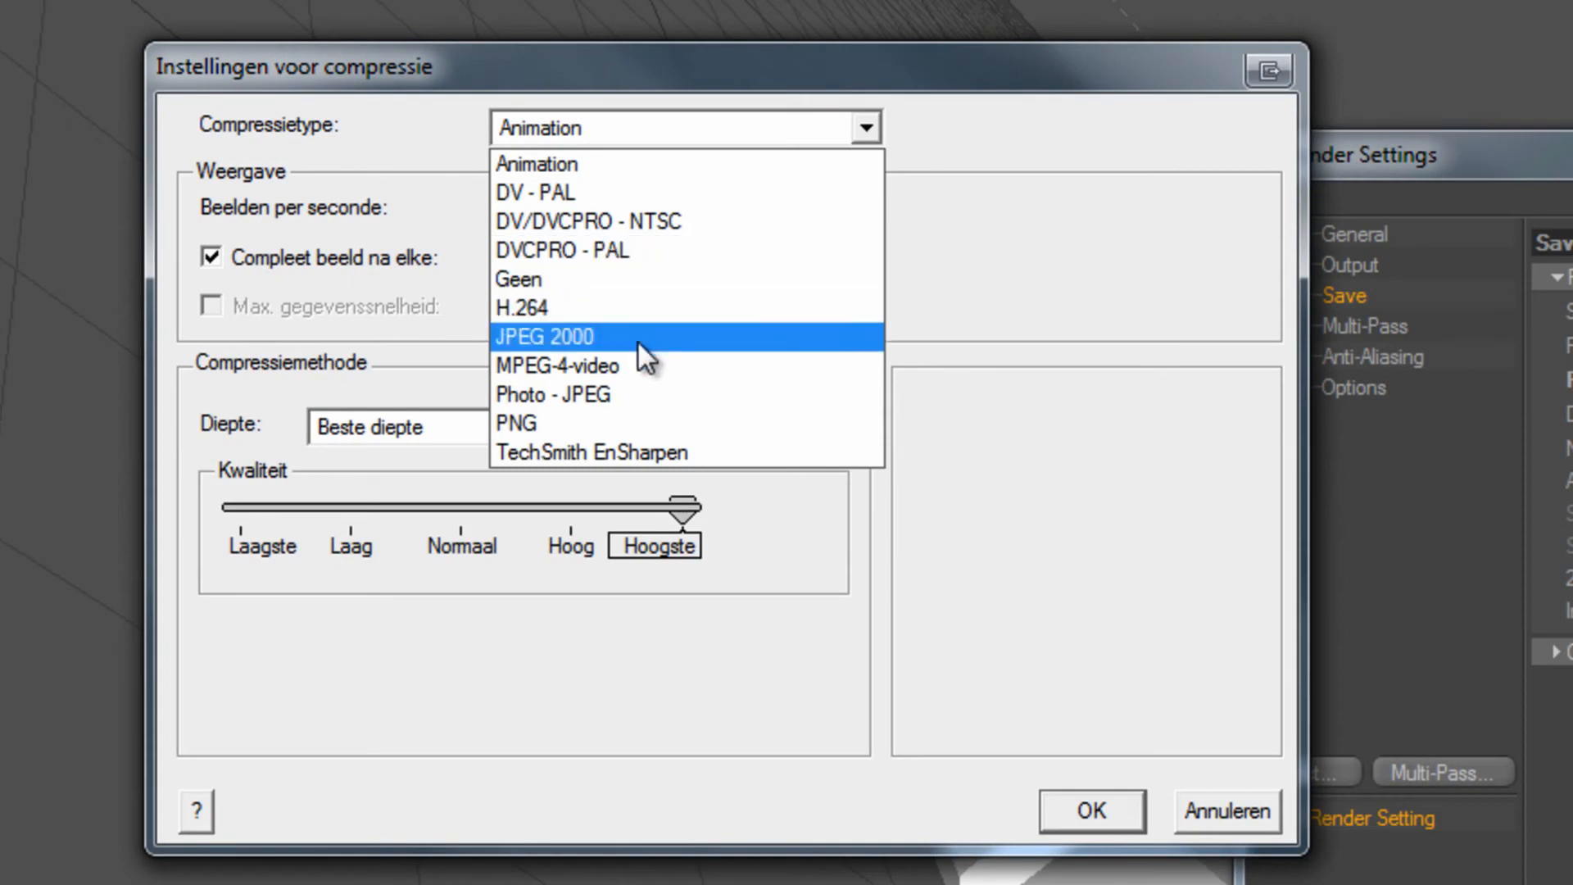
pyautogui.click(598, 395)
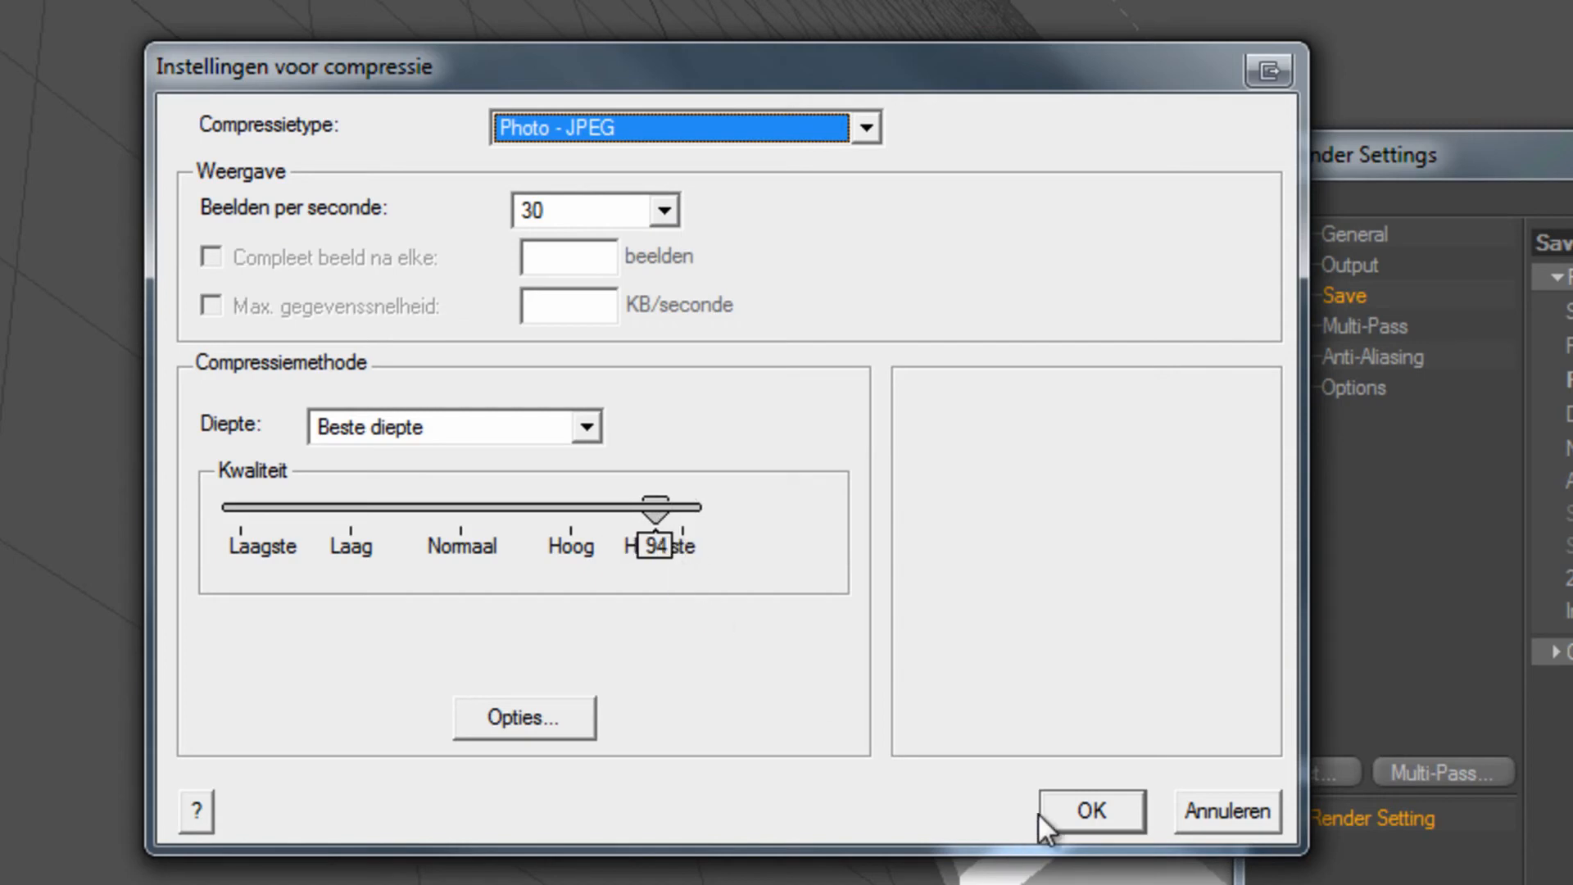
pyautogui.click(579, 427)
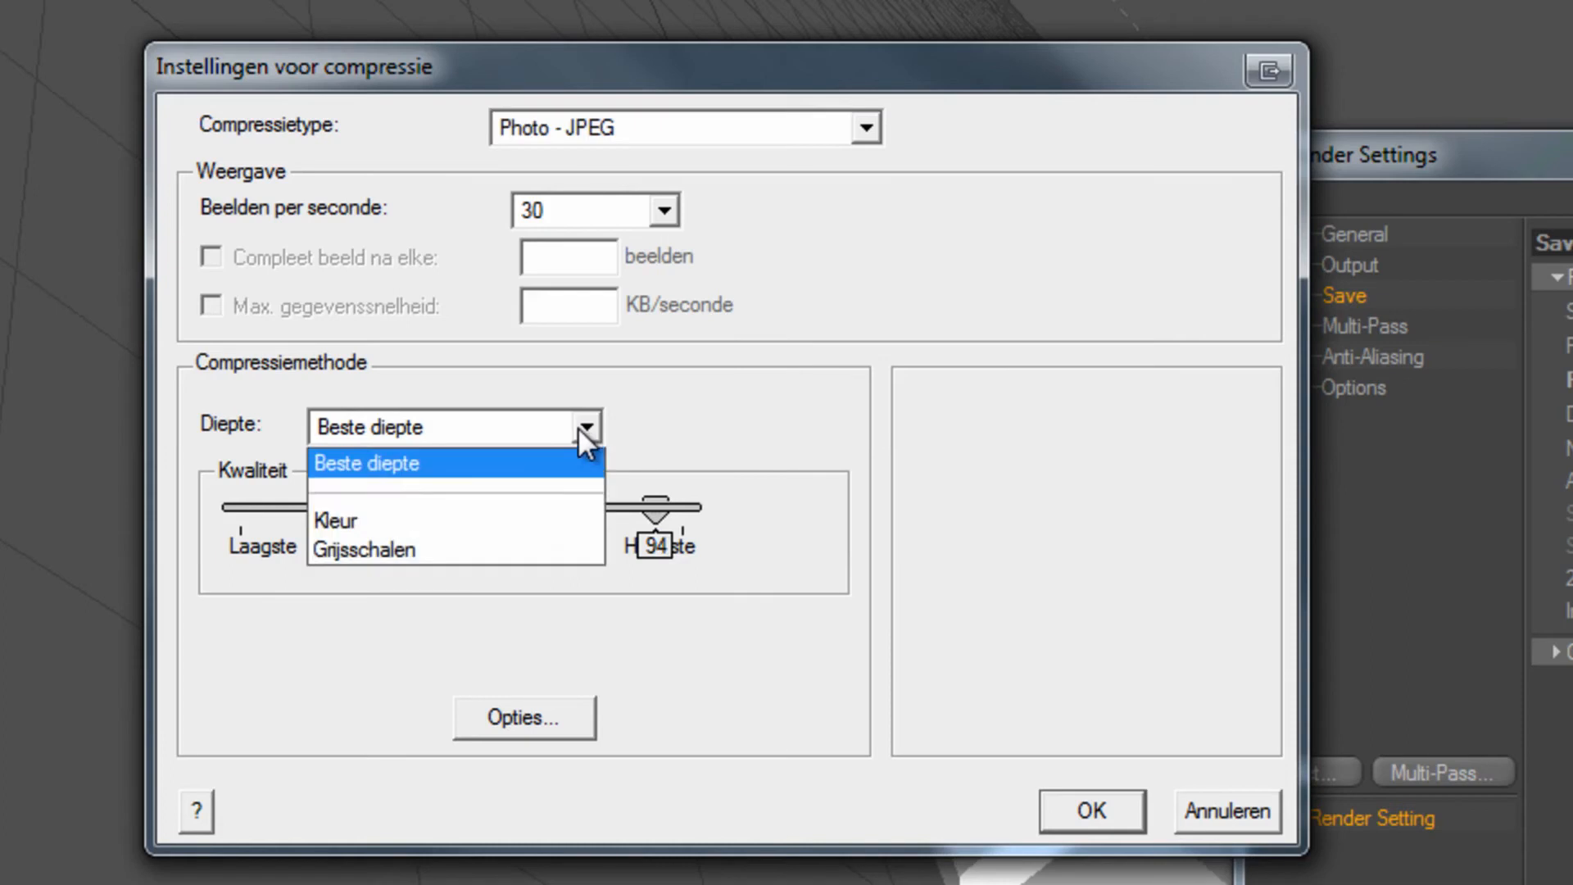
pyautogui.click(580, 426)
pyautogui.click(1094, 811)
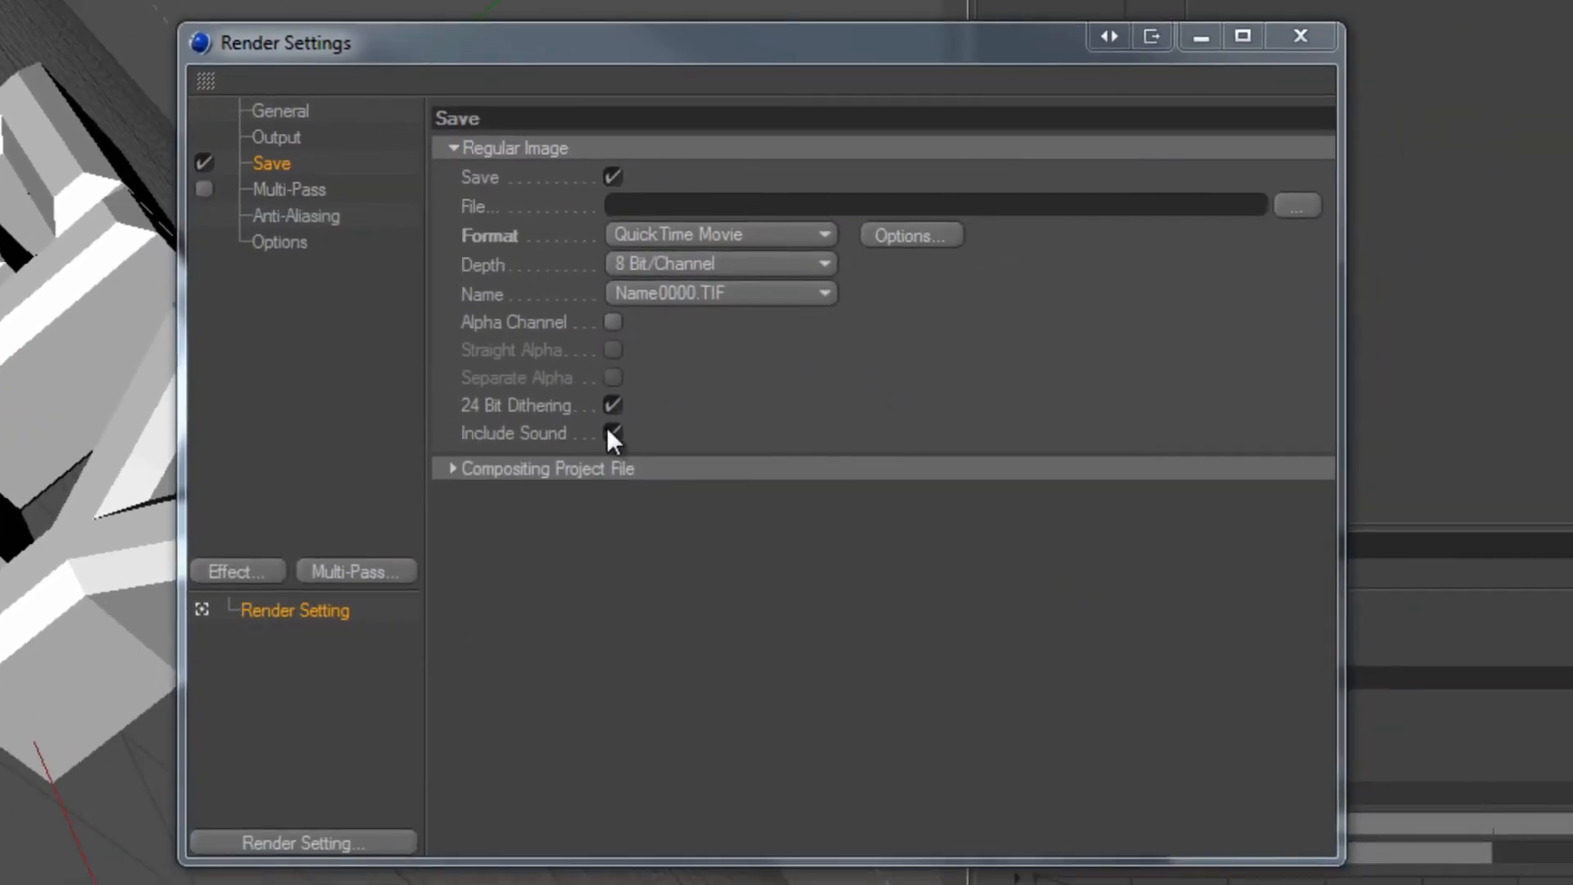
pyautogui.click(612, 431)
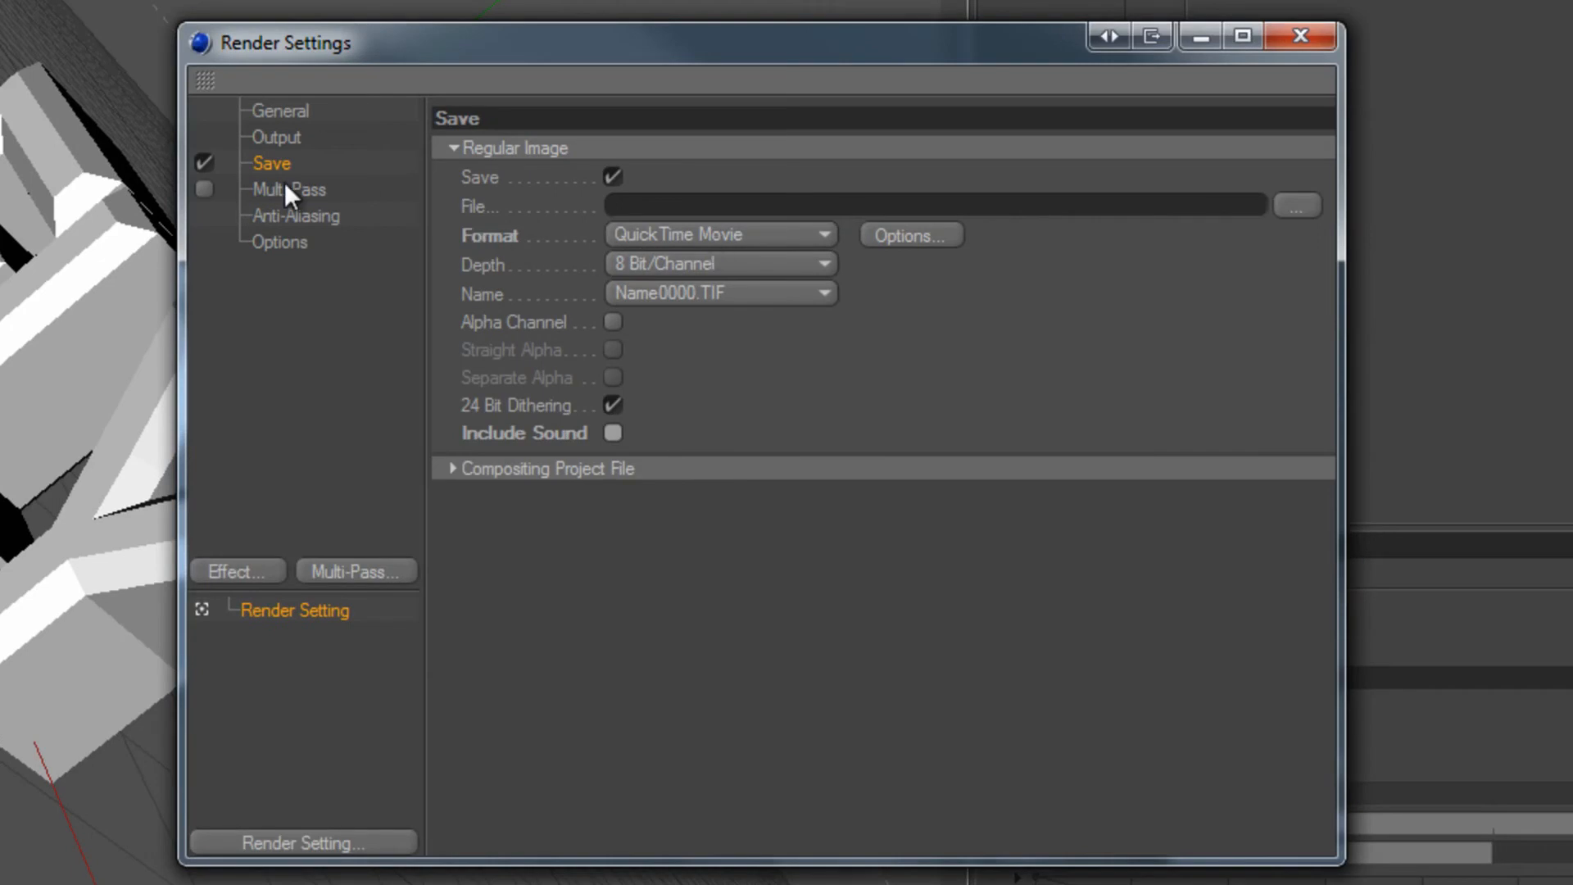
# Step: Review the output settings and close them, return to frame 0 and shorten the preview range to end at frame 30
pyautogui.click(276, 139)
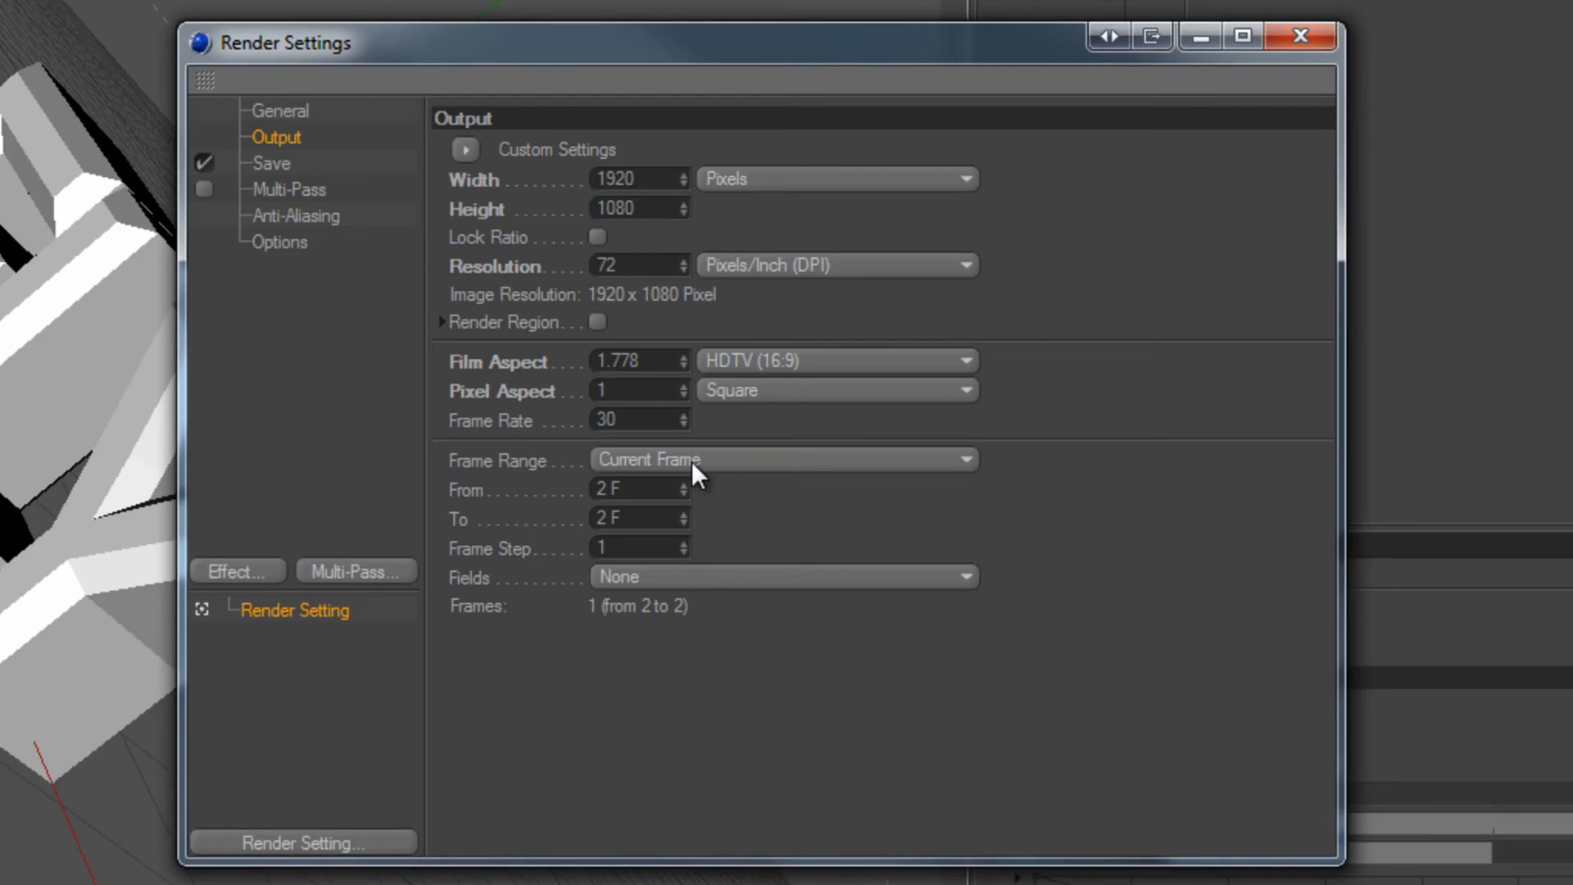
pyautogui.moveTo(620, 420); pyautogui.dragTo(595, 419)
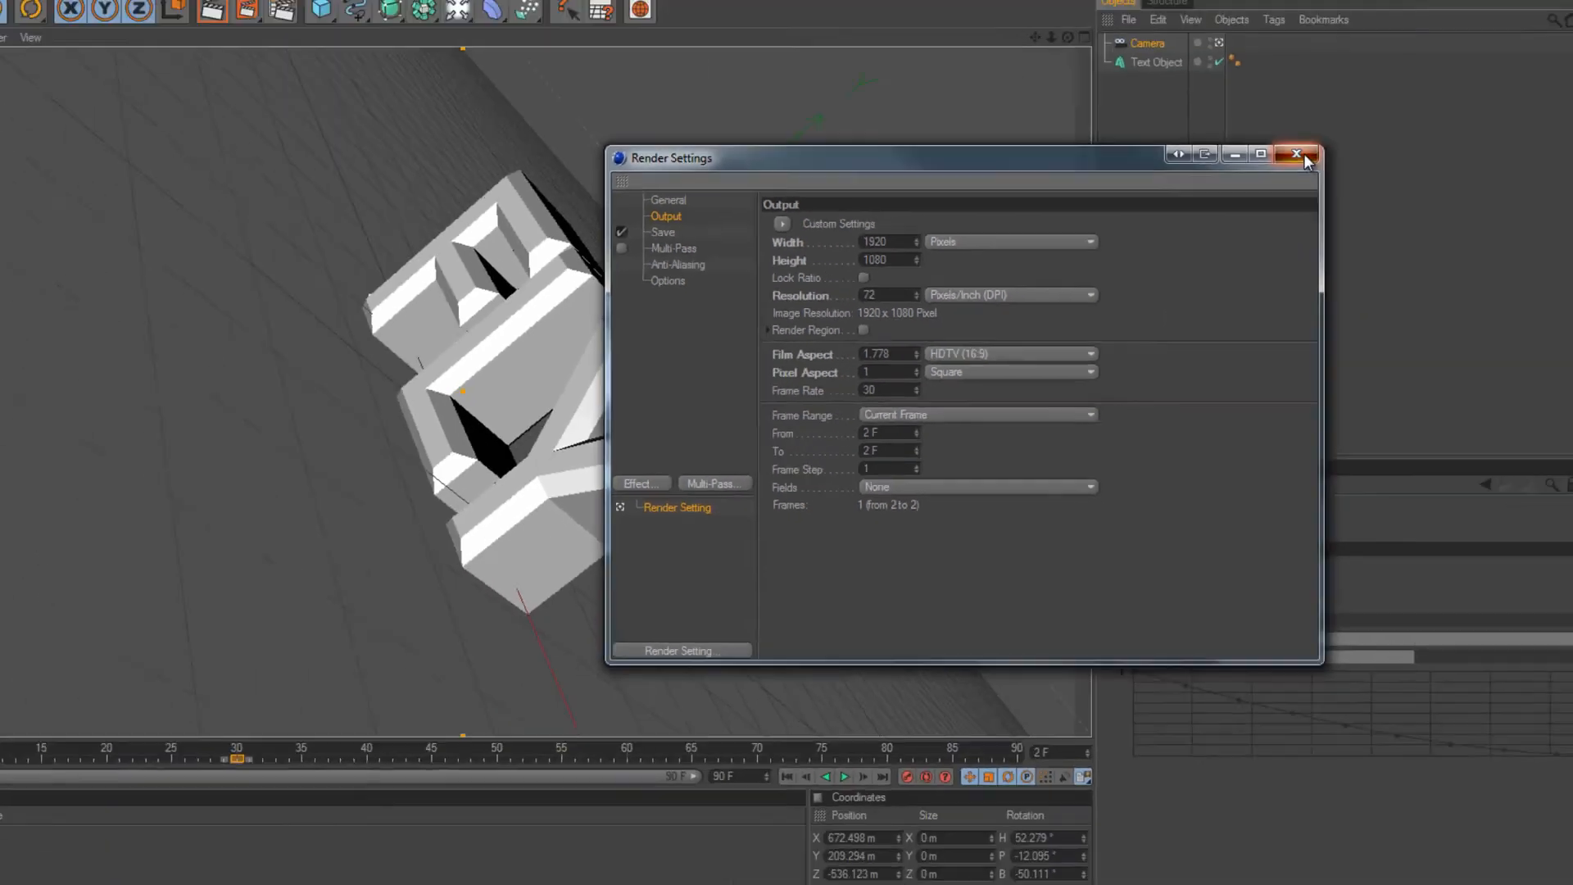
pyautogui.click(1300, 35)
pyautogui.moveTo(69, 697); pyautogui.dragTo(3, 705)
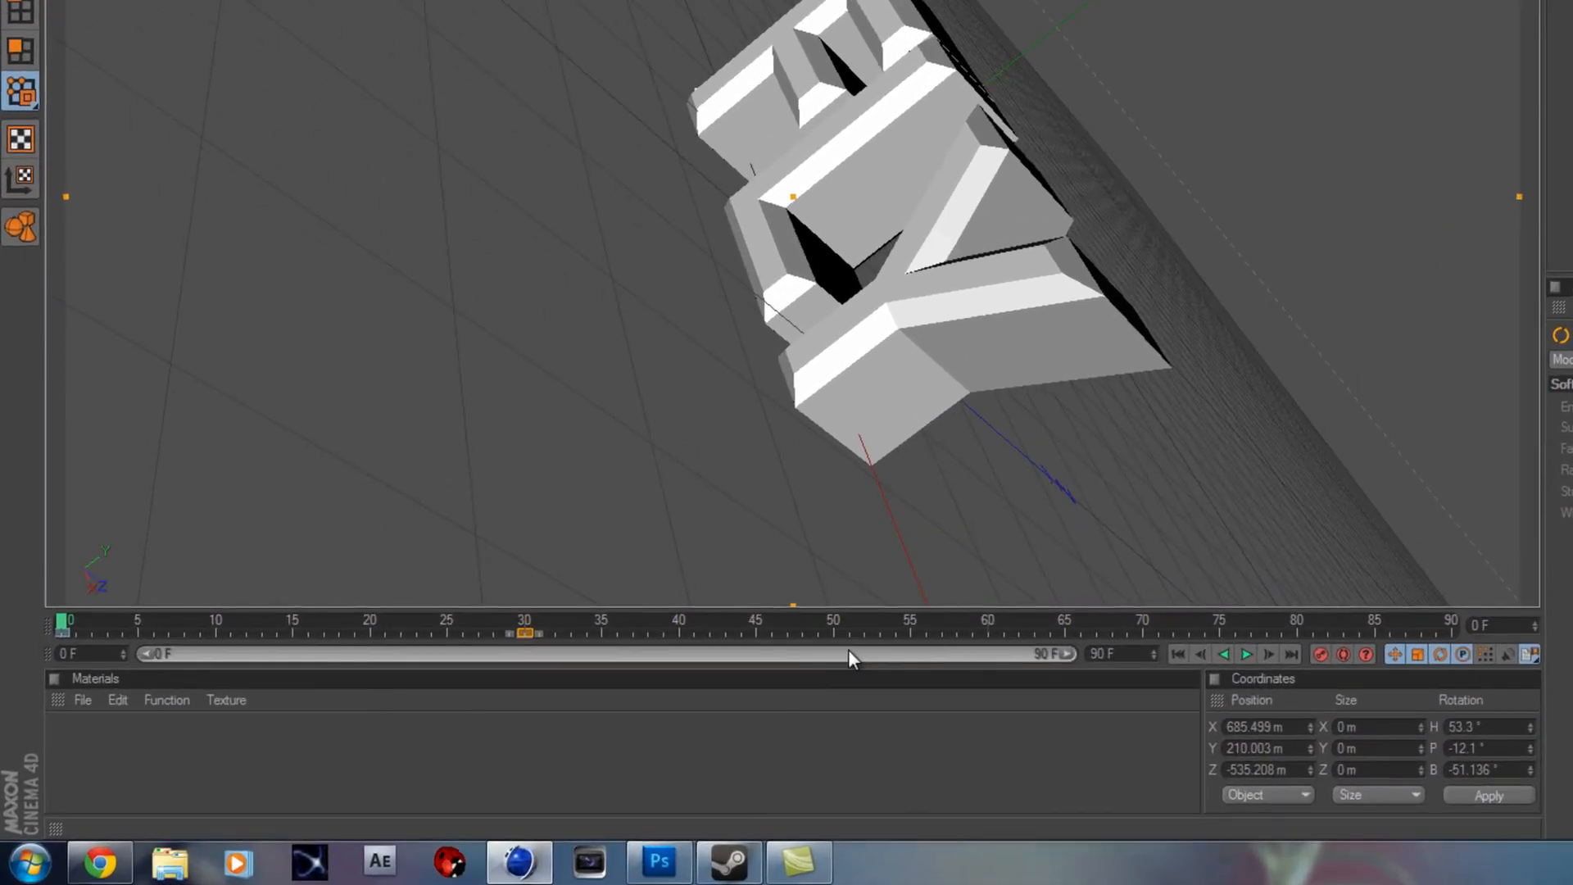
pyautogui.moveTo(1064, 654); pyautogui.dragTo(462, 655)
pyautogui.moveTo(61, 629)
pyautogui.mouseDown()
pyautogui.moveTo(942, 661)
pyautogui.moveTo(1408, 631)
pyautogui.moveTo(102, 582)
pyautogui.moveTo(1070, 641)
pyautogui.moveTo(1236, 632)
pyautogui.moveTo(1079, 646)
pyautogui.moveTo(1195, 622)
pyautogui.moveTo(1299, 651)
pyautogui.moveTo(61, 627)
pyautogui.mouseUp()
# Step: Set the render's frame range to Preview Range and close the render settings
pyautogui.click(432, 59)
pyautogui.moveTo(822, 187); pyautogui.dragTo(590, 99)
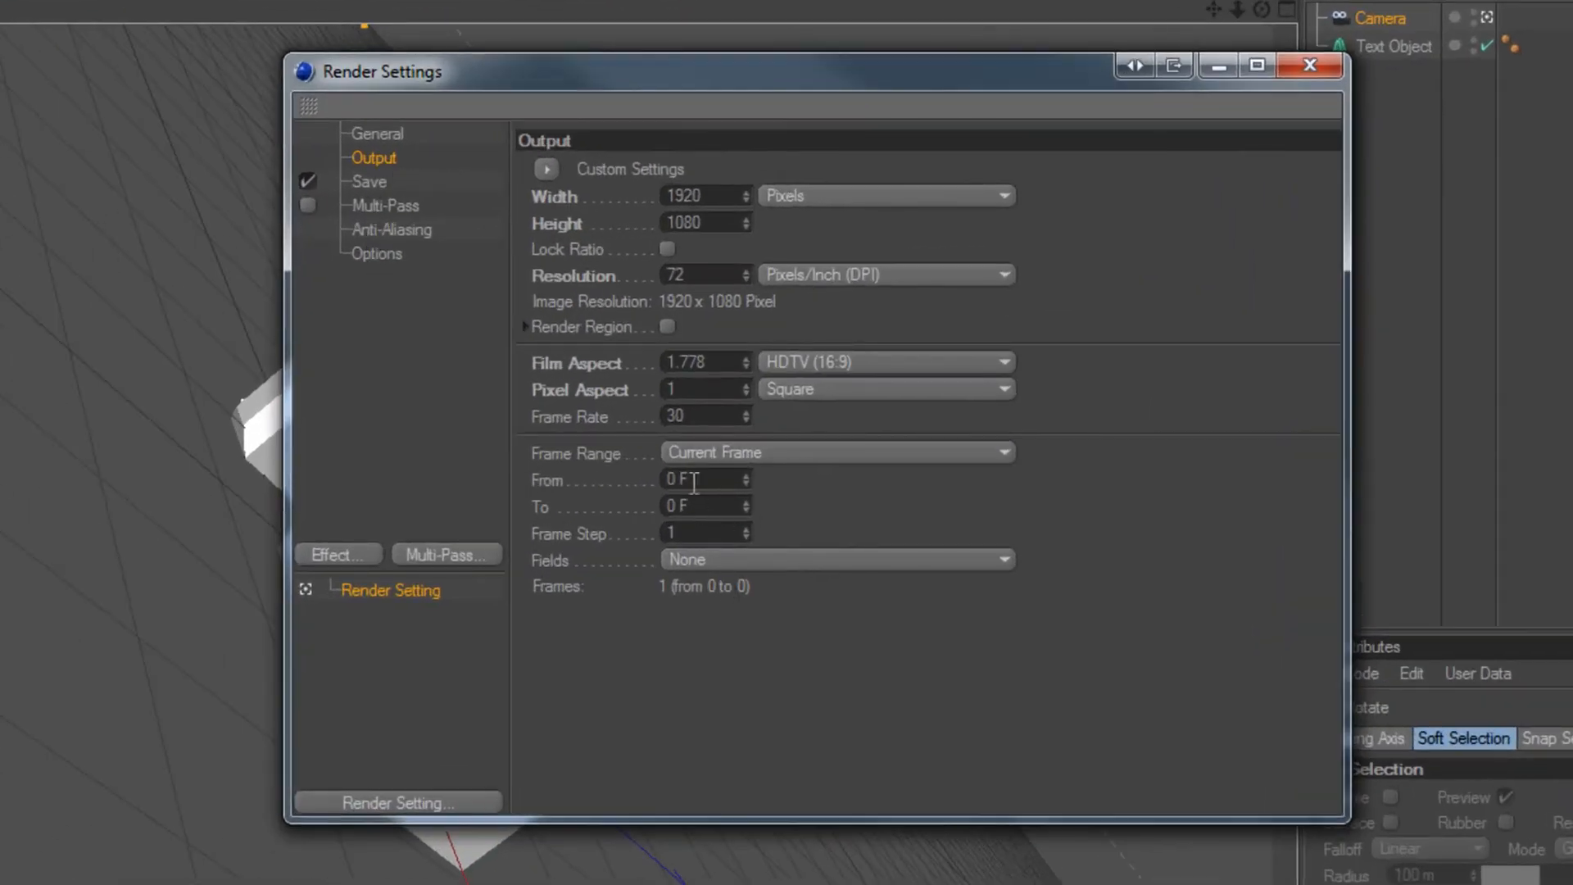
pyautogui.click(692, 451)
pyautogui.click(721, 560)
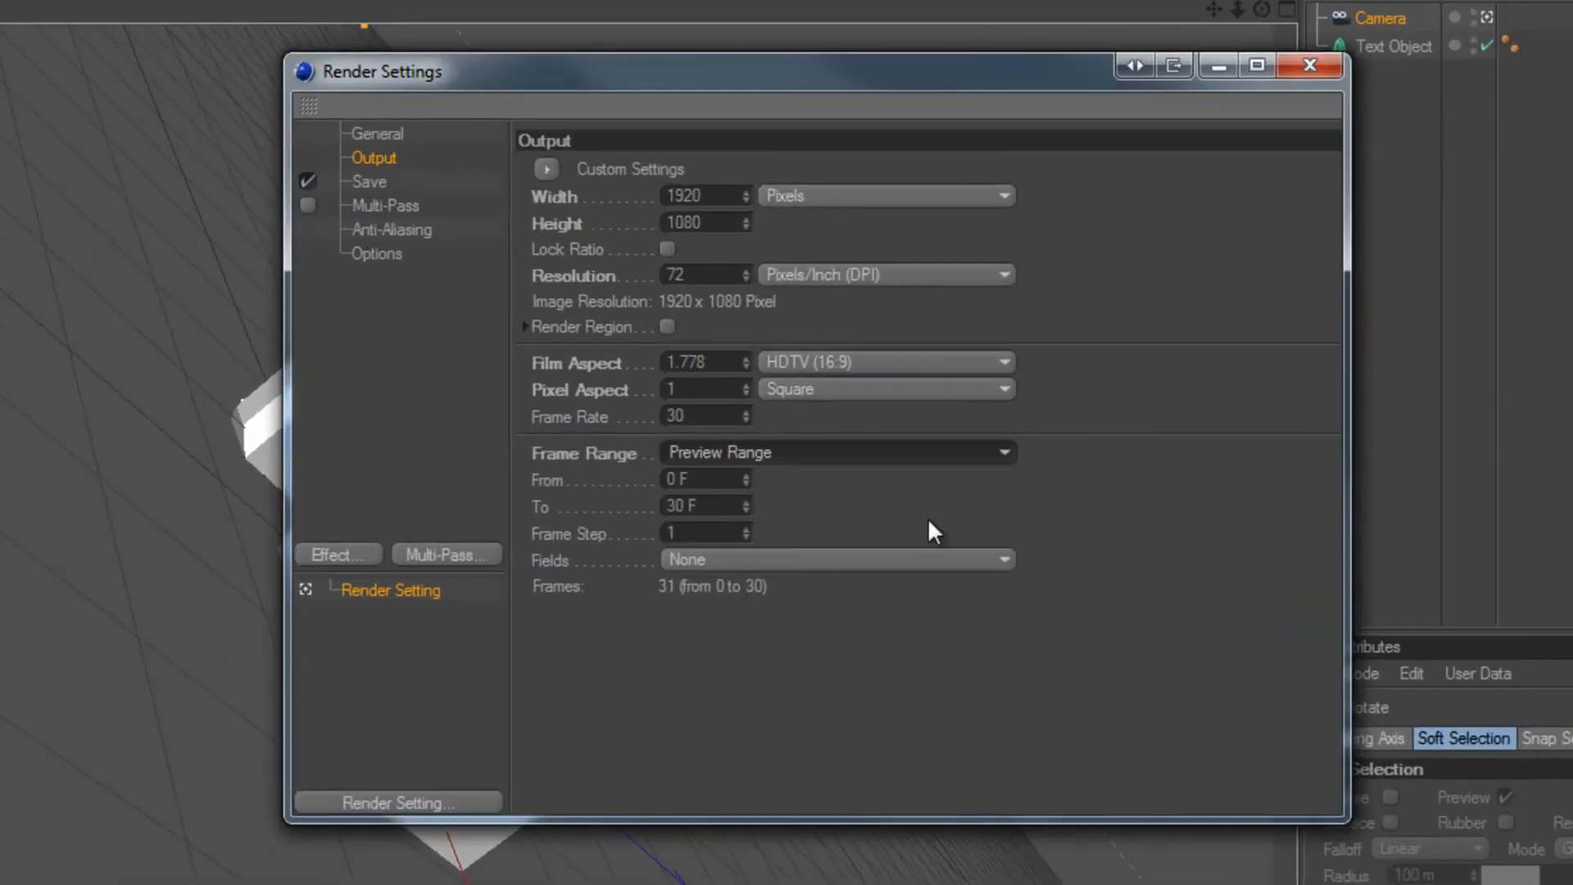
pyautogui.click(673, 505)
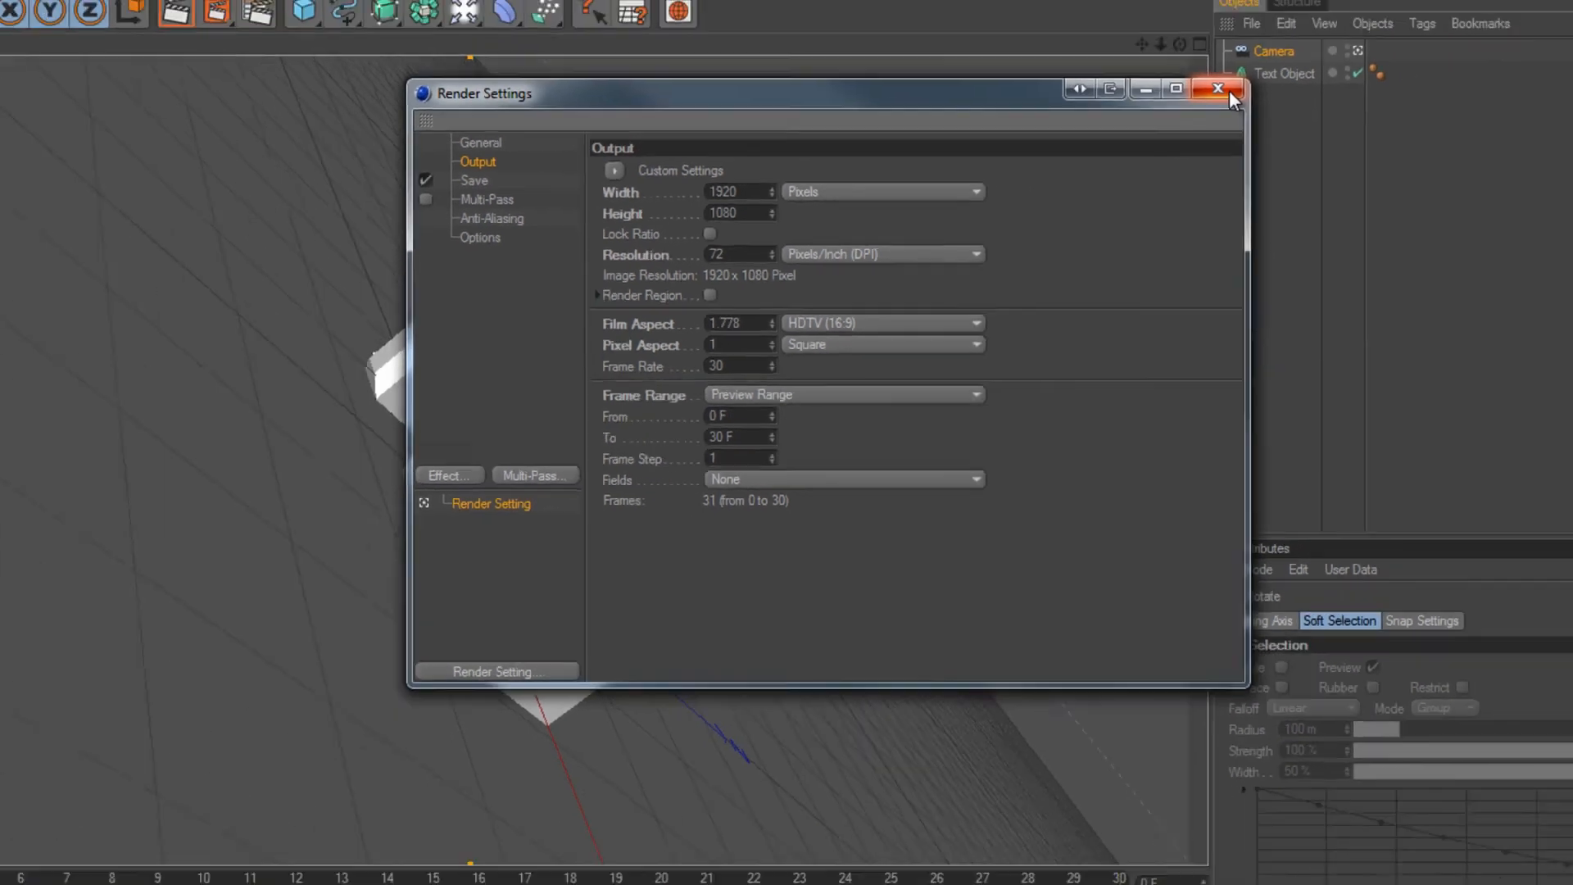
pyautogui.click(1315, 66)
# Step: Set the render's save file to Test1 on the Desktop and close the render settings
pyautogui.click(420, 53)
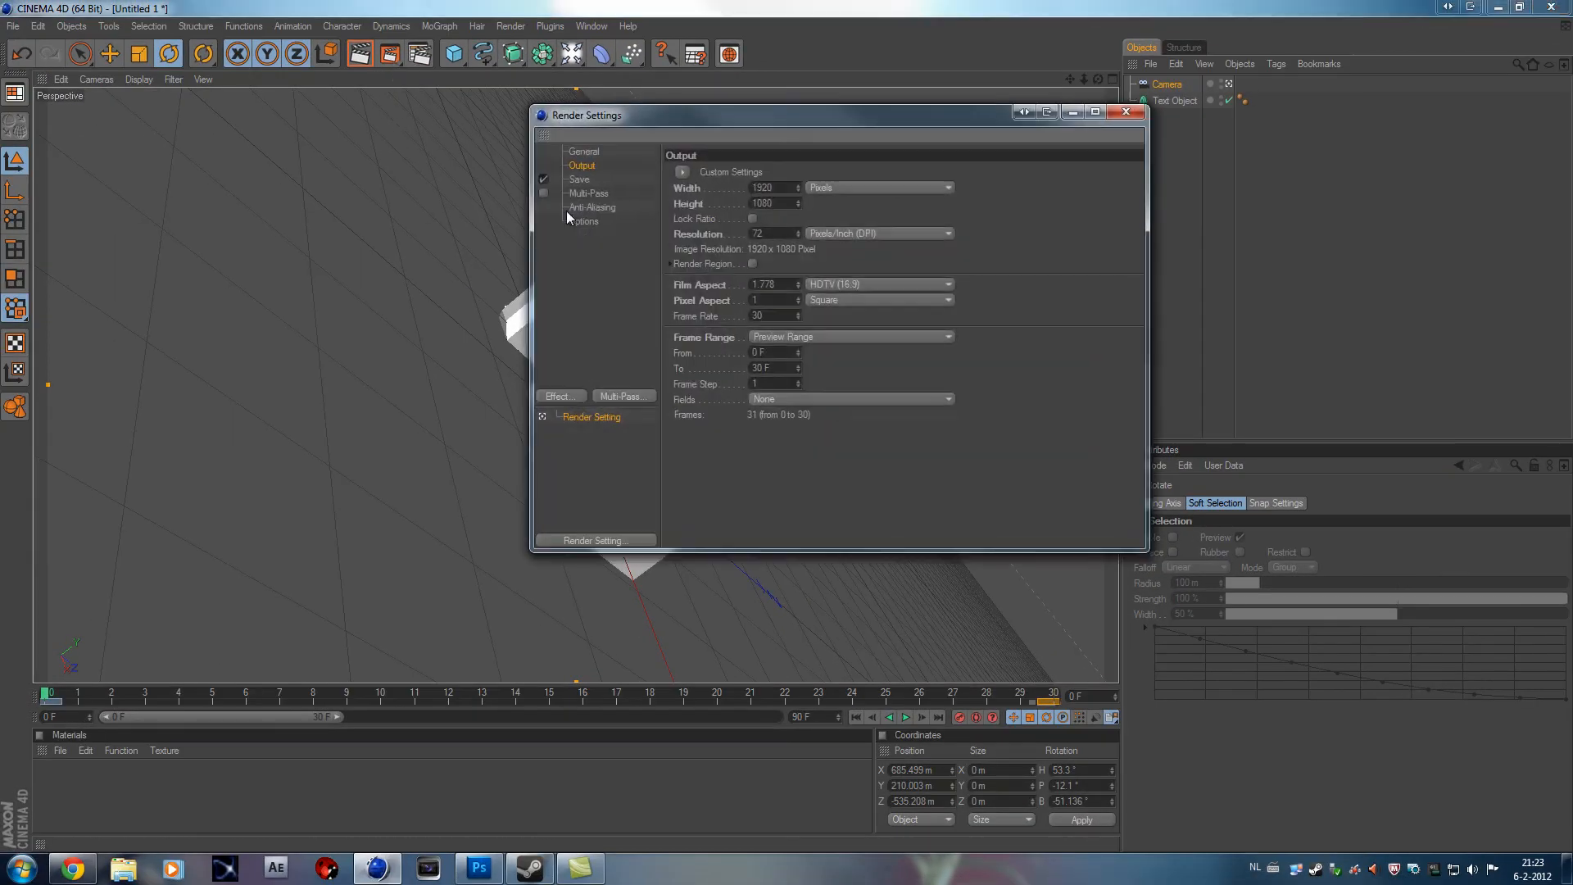
pyautogui.click(576, 174)
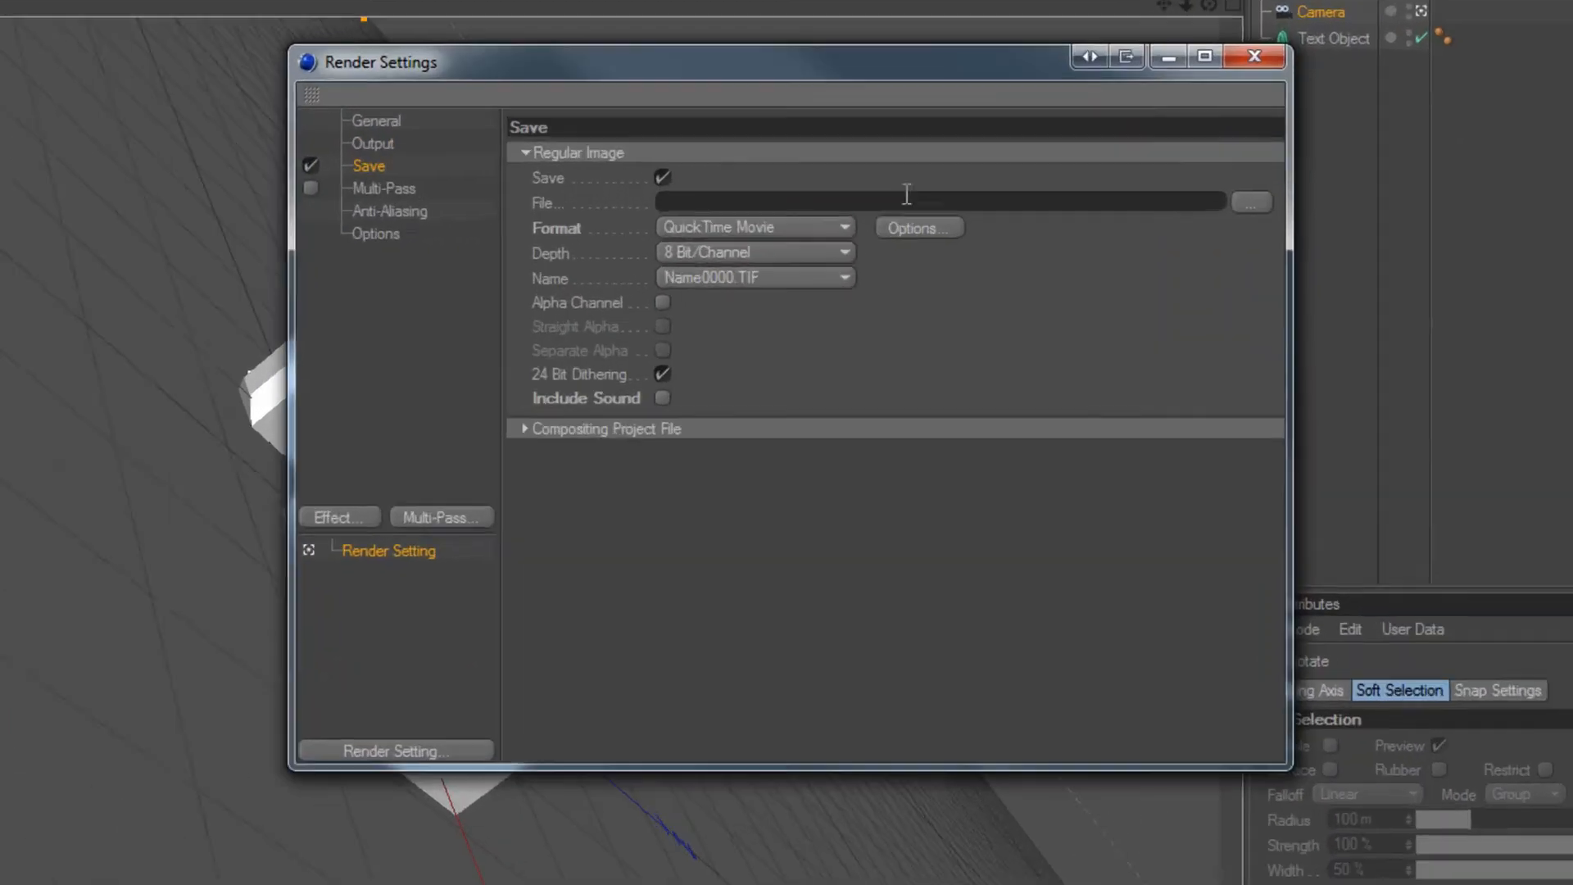
pyautogui.click(1251, 202)
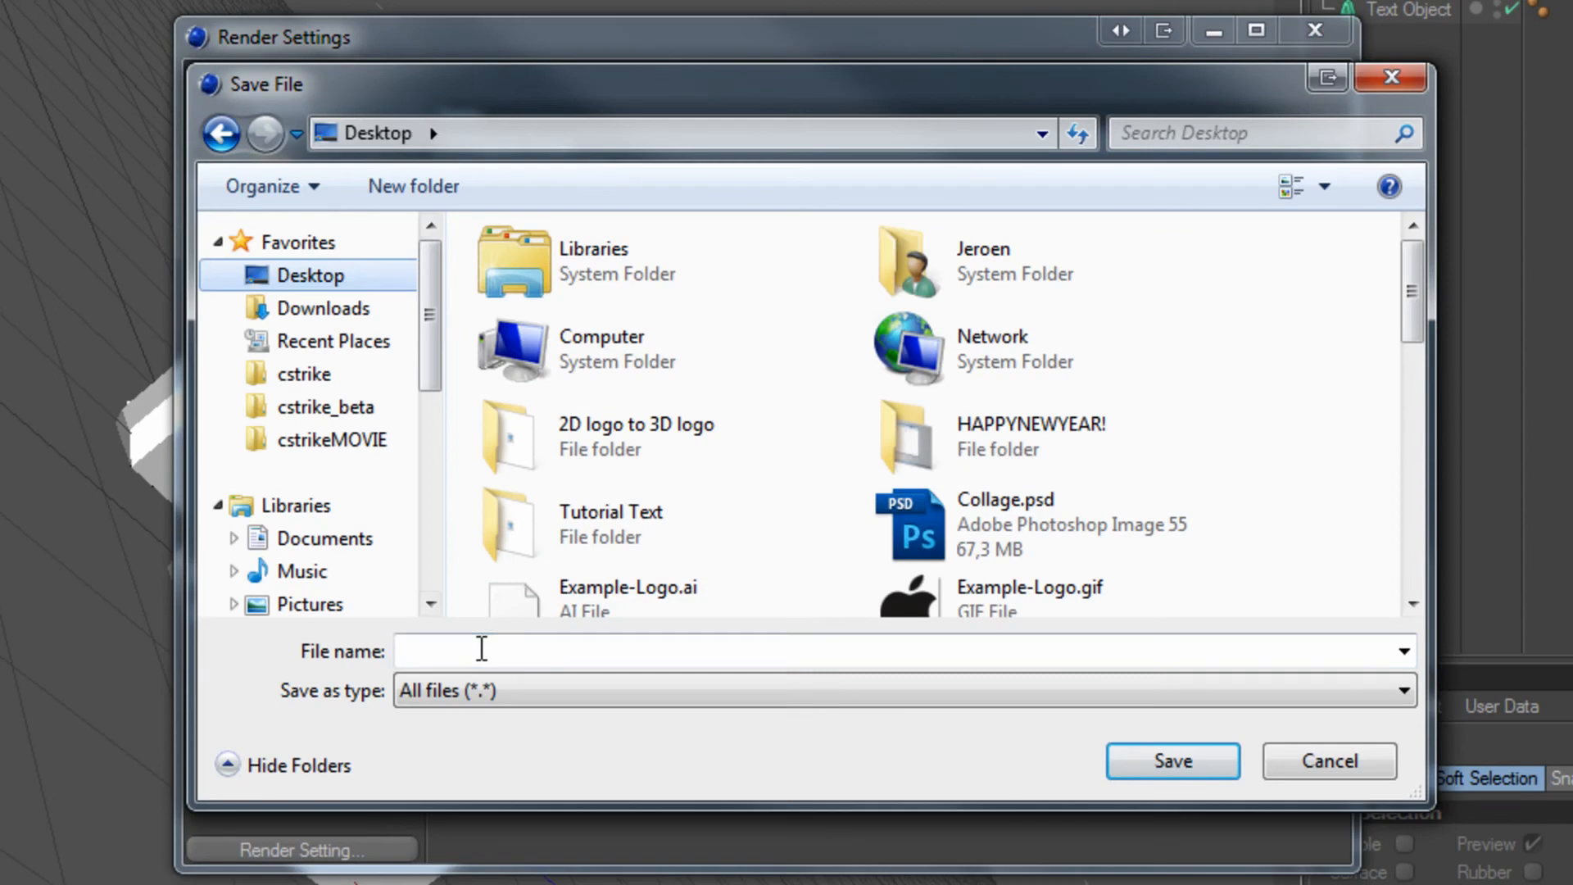
pyautogui.click(482, 648)
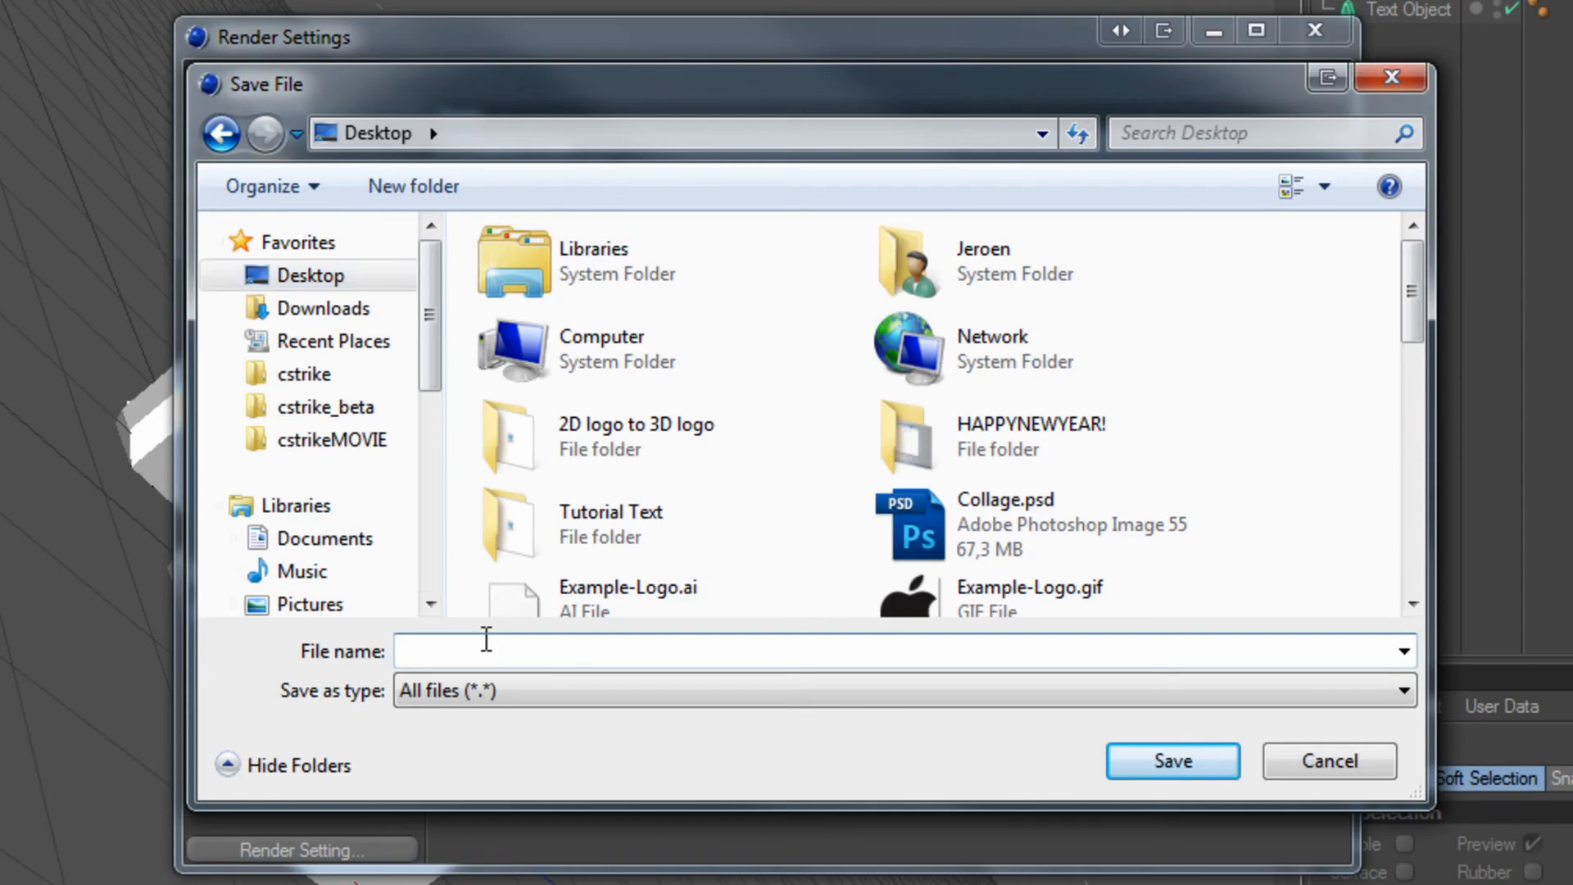
pyautogui.write('Test1')
pyautogui.press('Return')
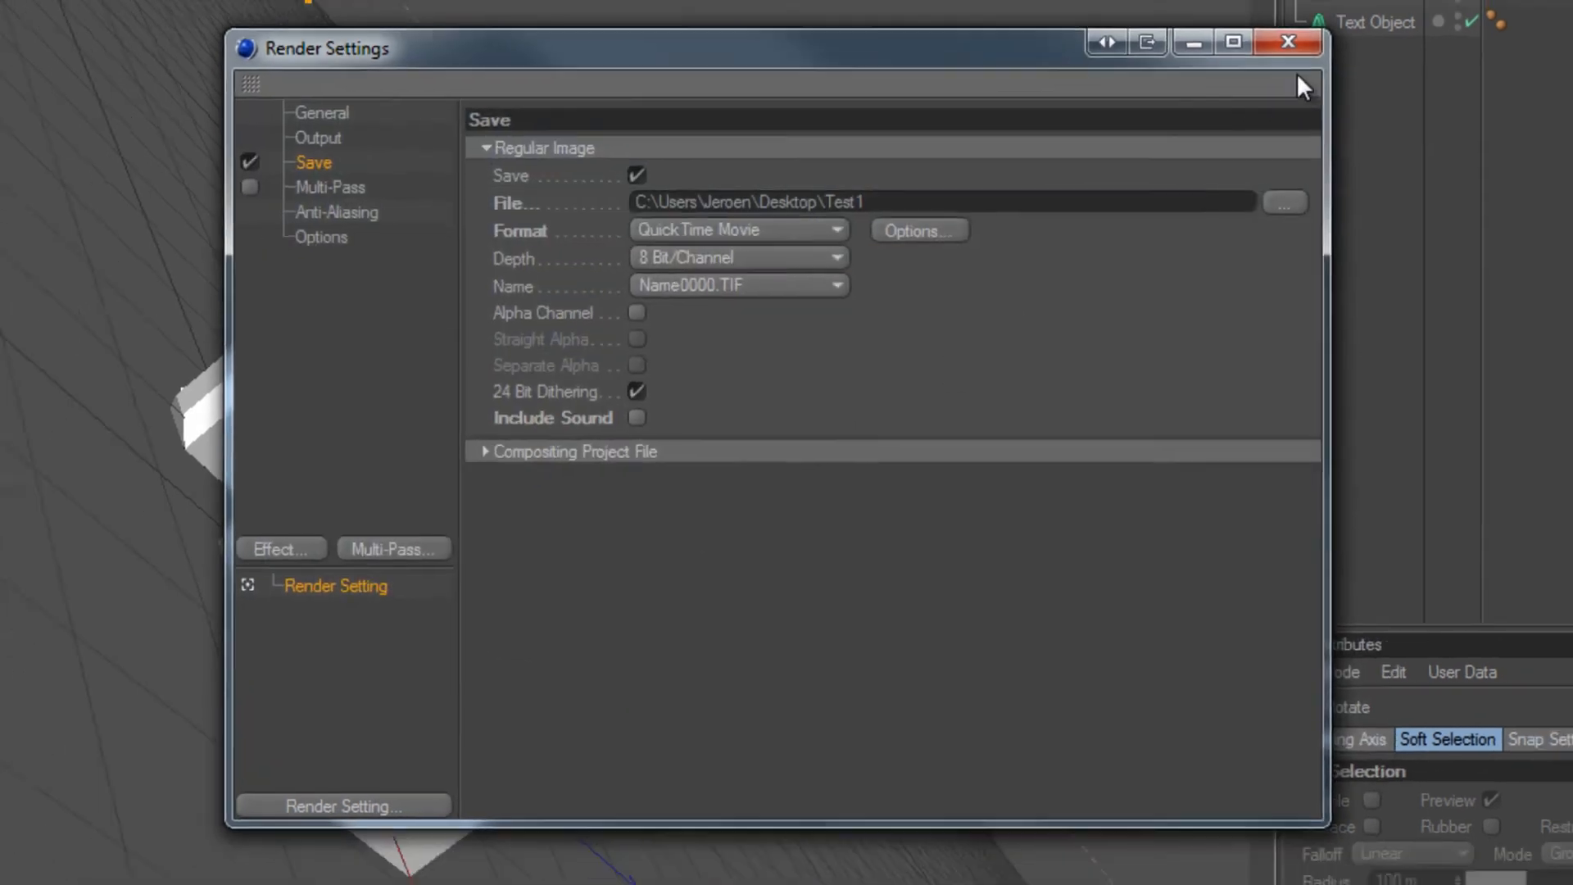
pyautogui.click(1314, 30)
# Step: Render the animation to the Picture Viewer, check individual frames, and play and scrub through the result before closing the viewer
pyautogui.click(425, 66)
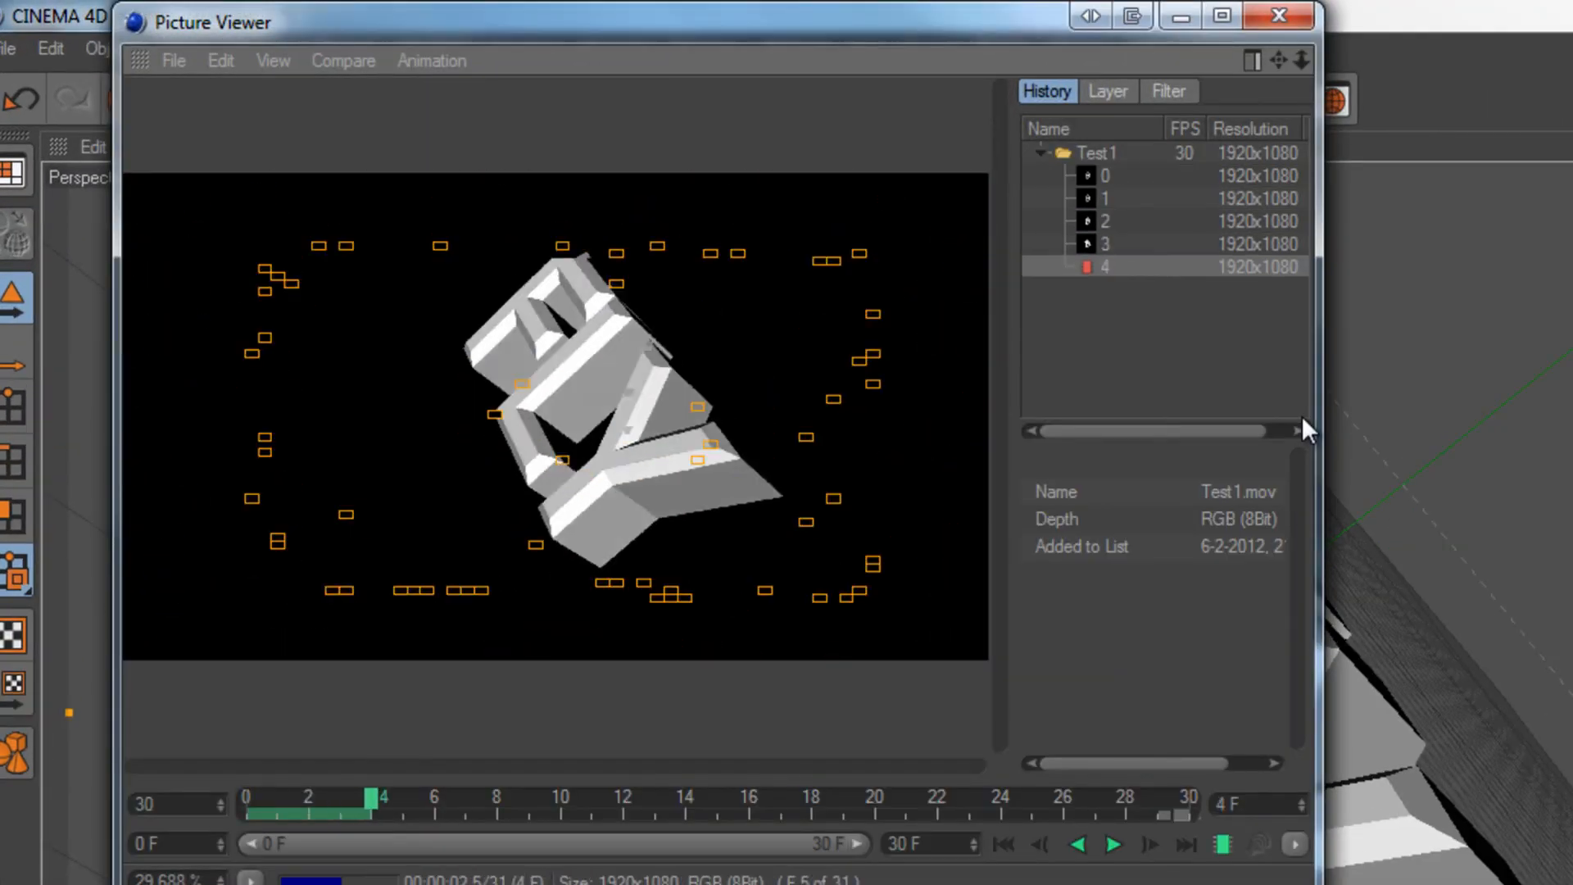
pyautogui.click(1112, 198)
pyautogui.click(1108, 243)
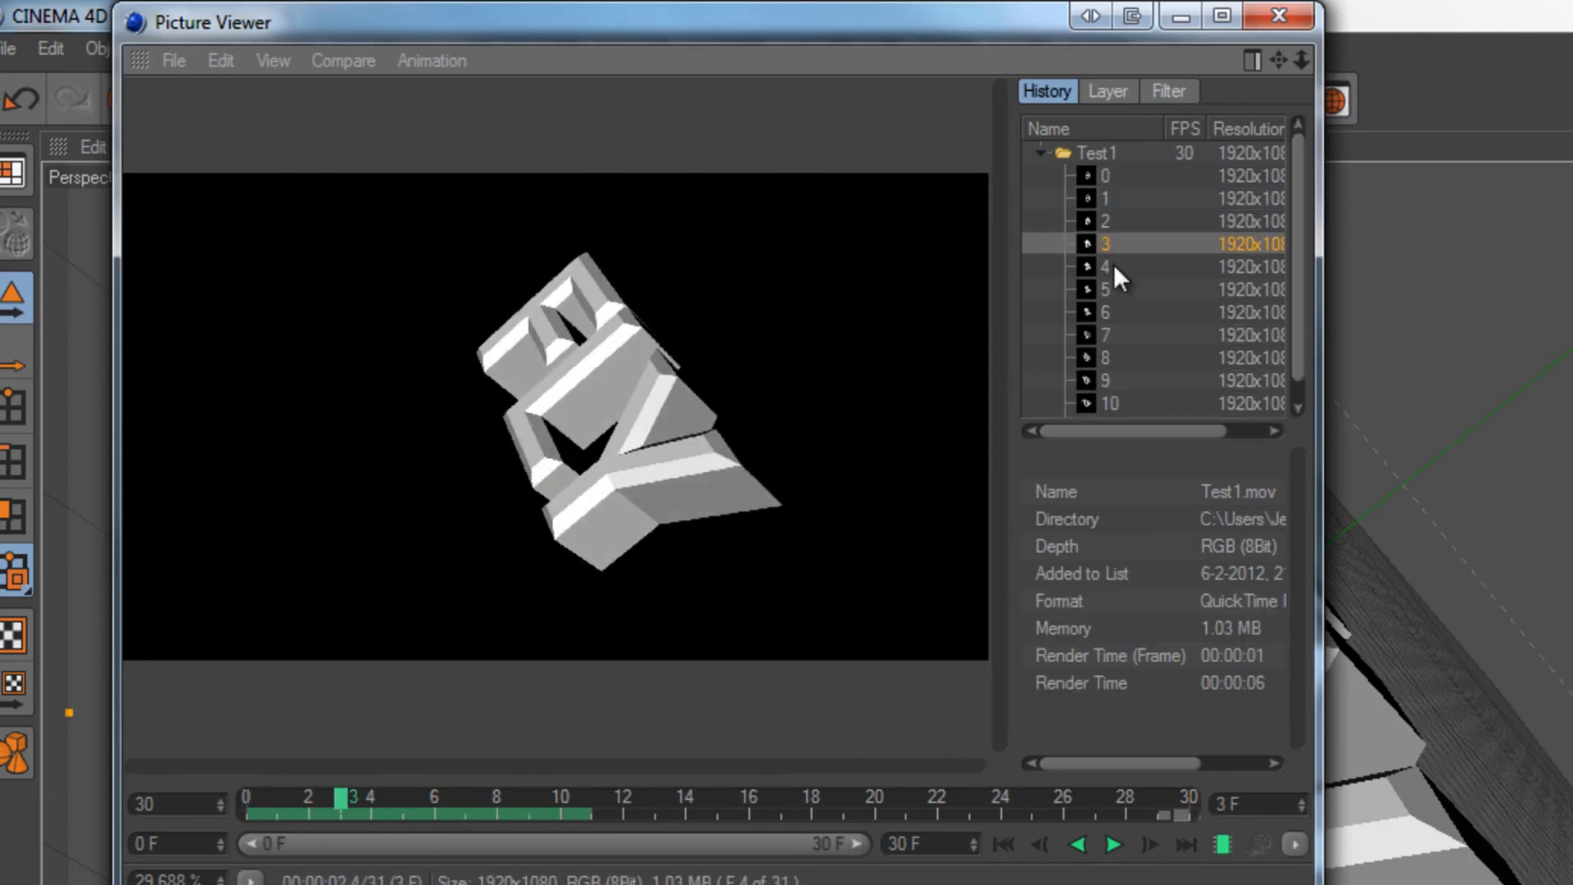
pyautogui.moveTo(336, 803); pyautogui.dragTo(183, 814)
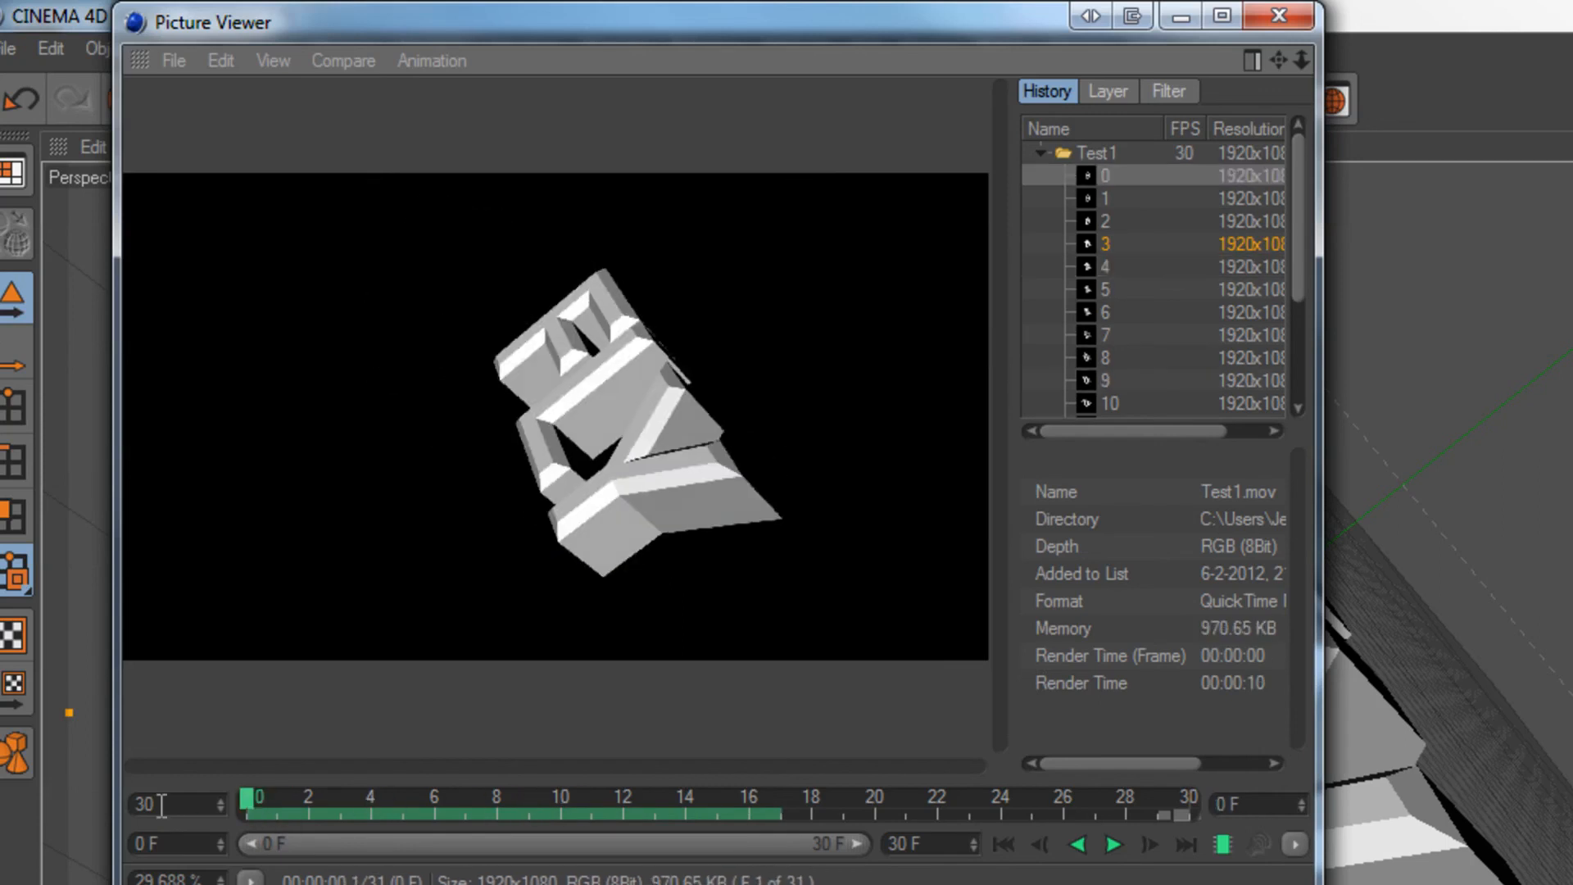
pyautogui.click(1113, 842)
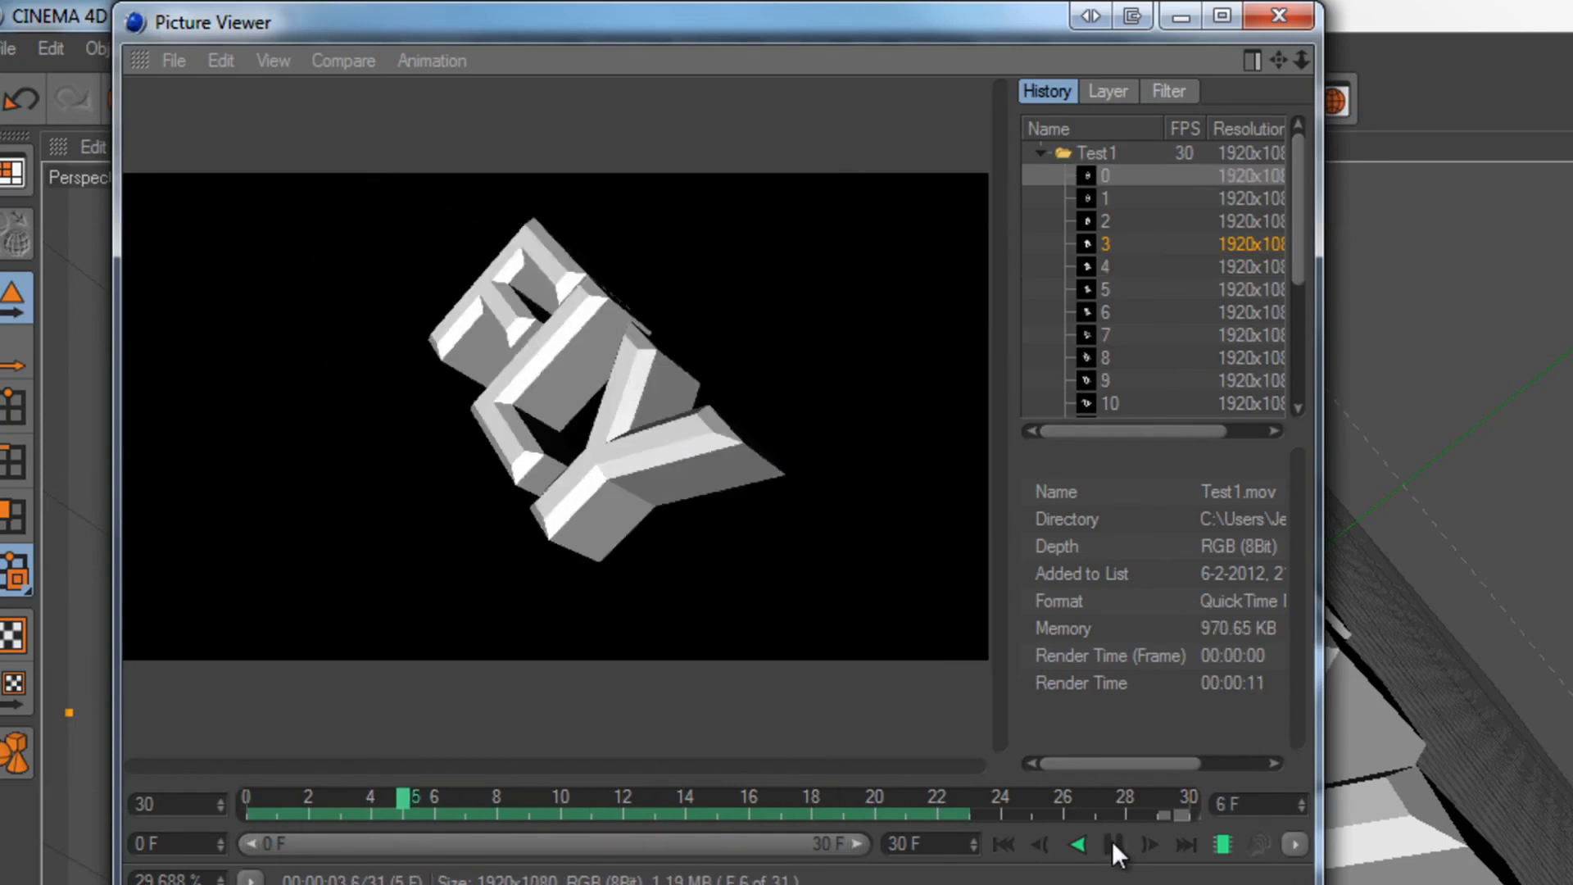
pyautogui.click(1112, 842)
pyautogui.moveTo(425, 816); pyautogui.dragTo(1207, 841)
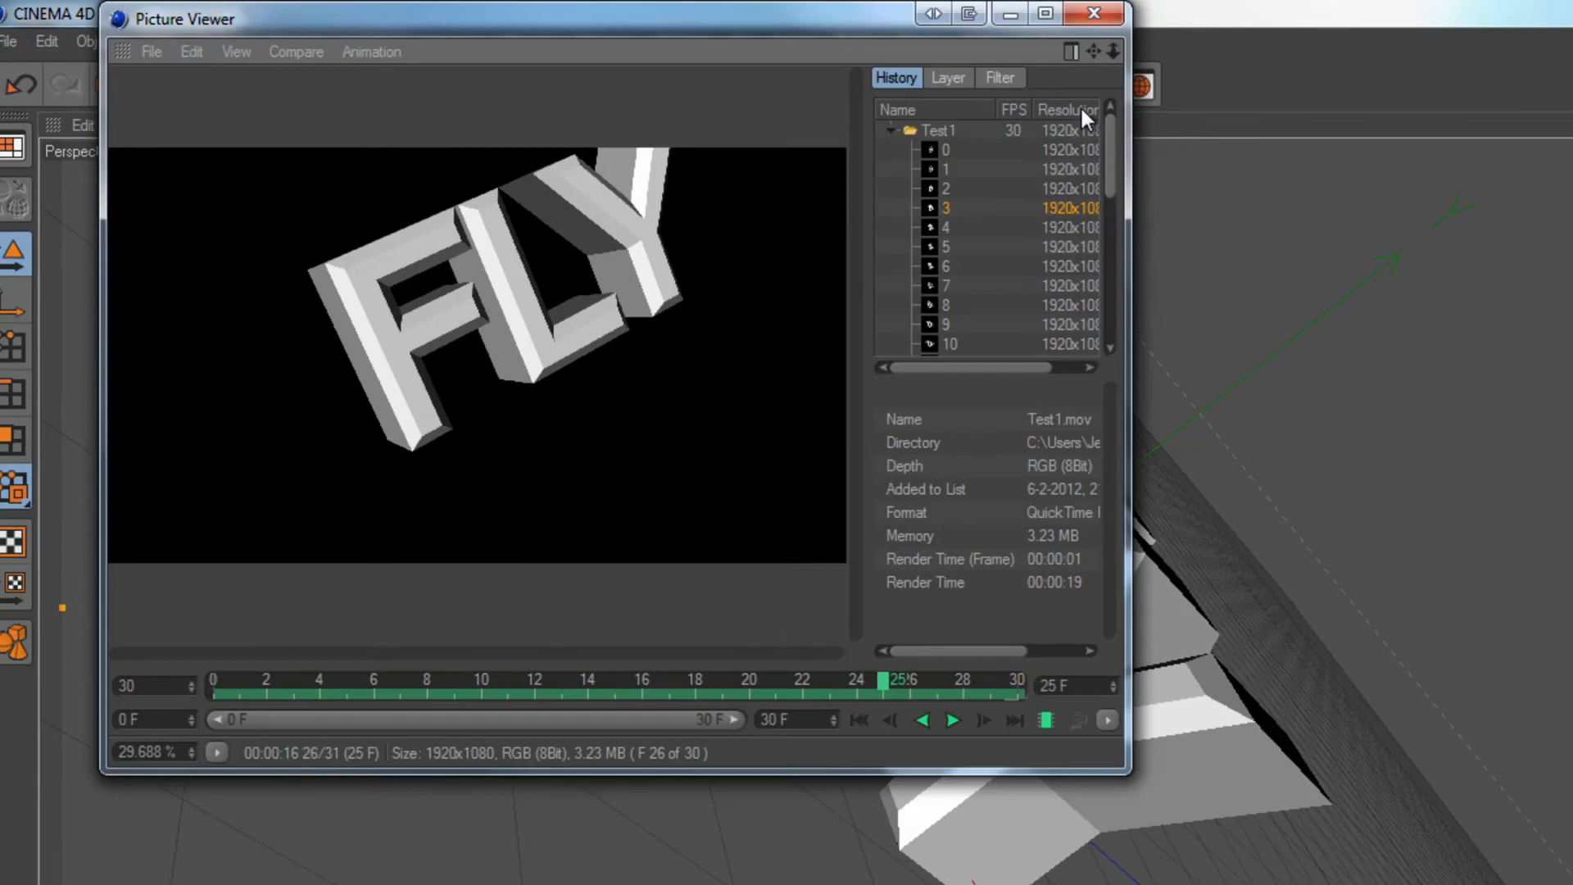
pyautogui.click(1093, 13)
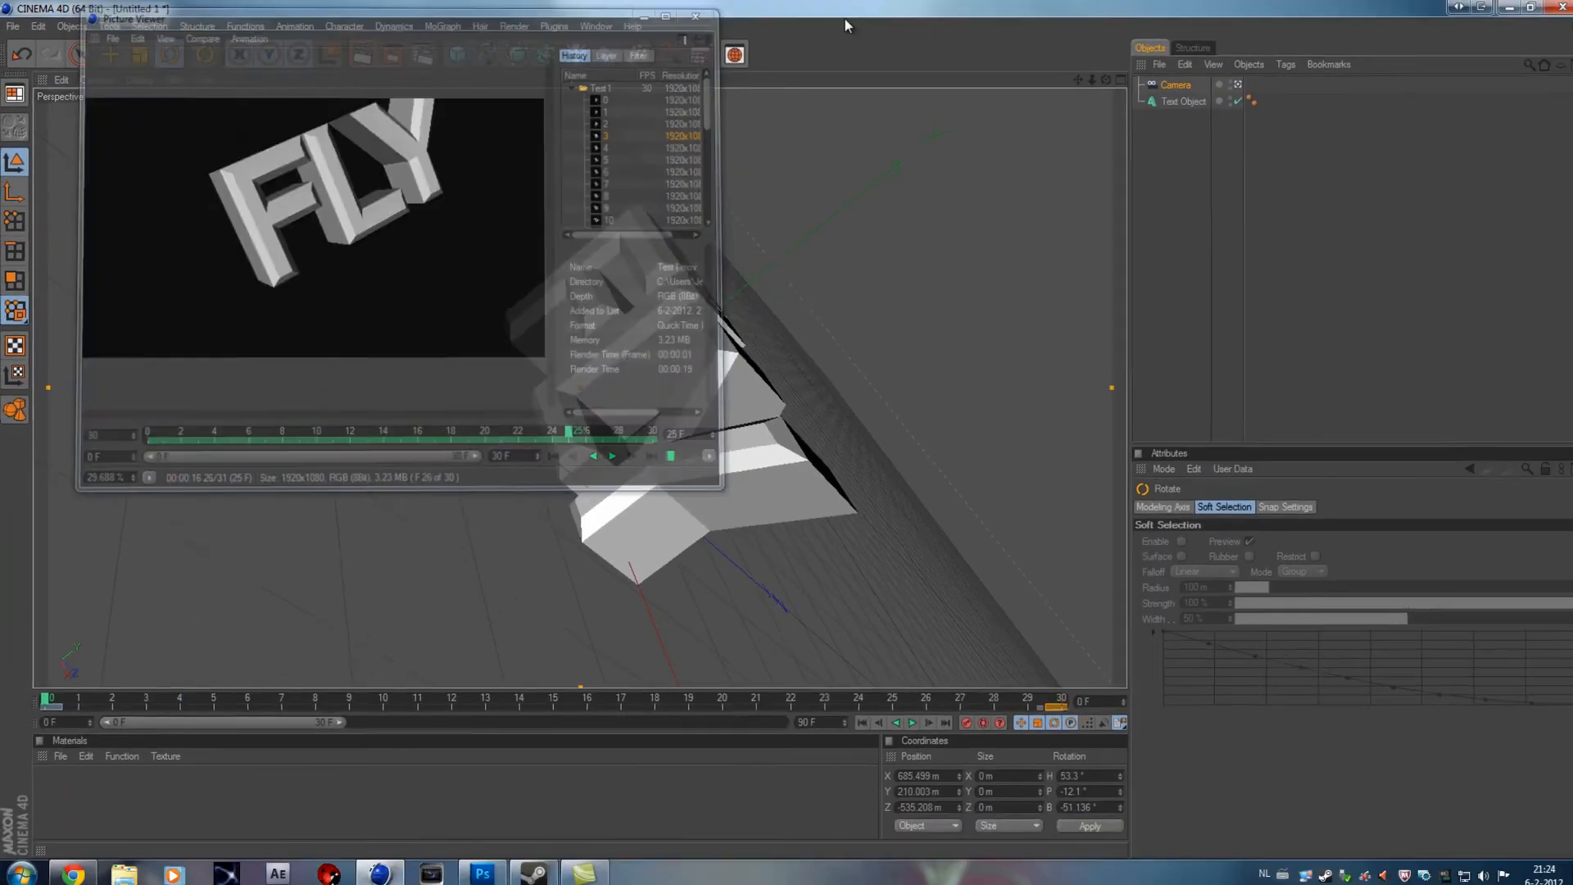
# Step: Switch to the desktop, play the rendered Test1.mov in QuickTime Player and close the player
pyautogui.click(1484, 9)
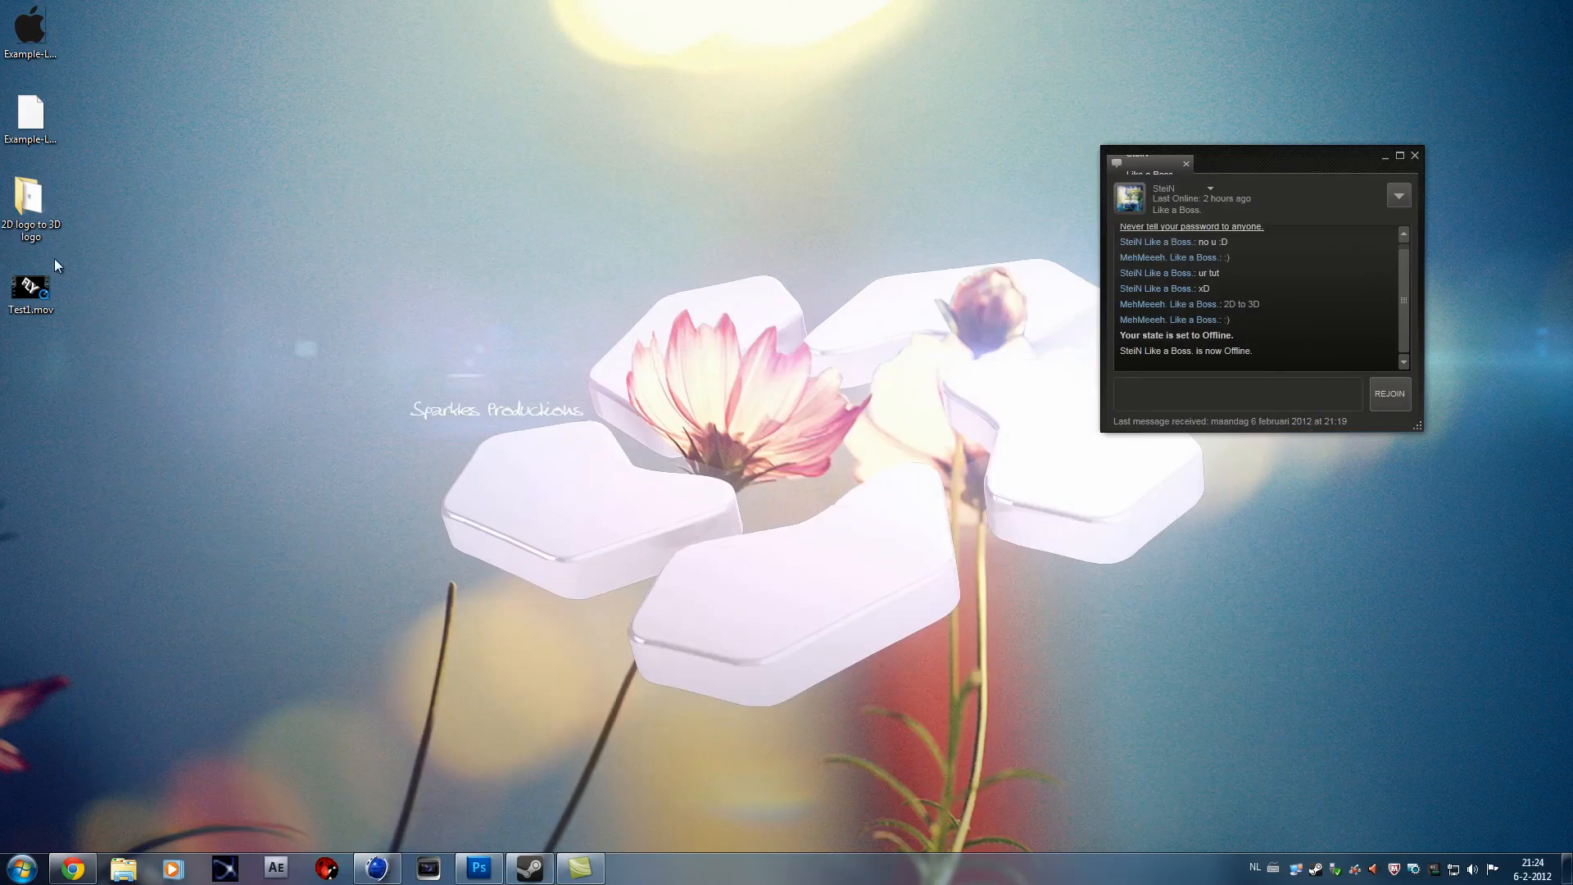
pyautogui.click(33, 287)
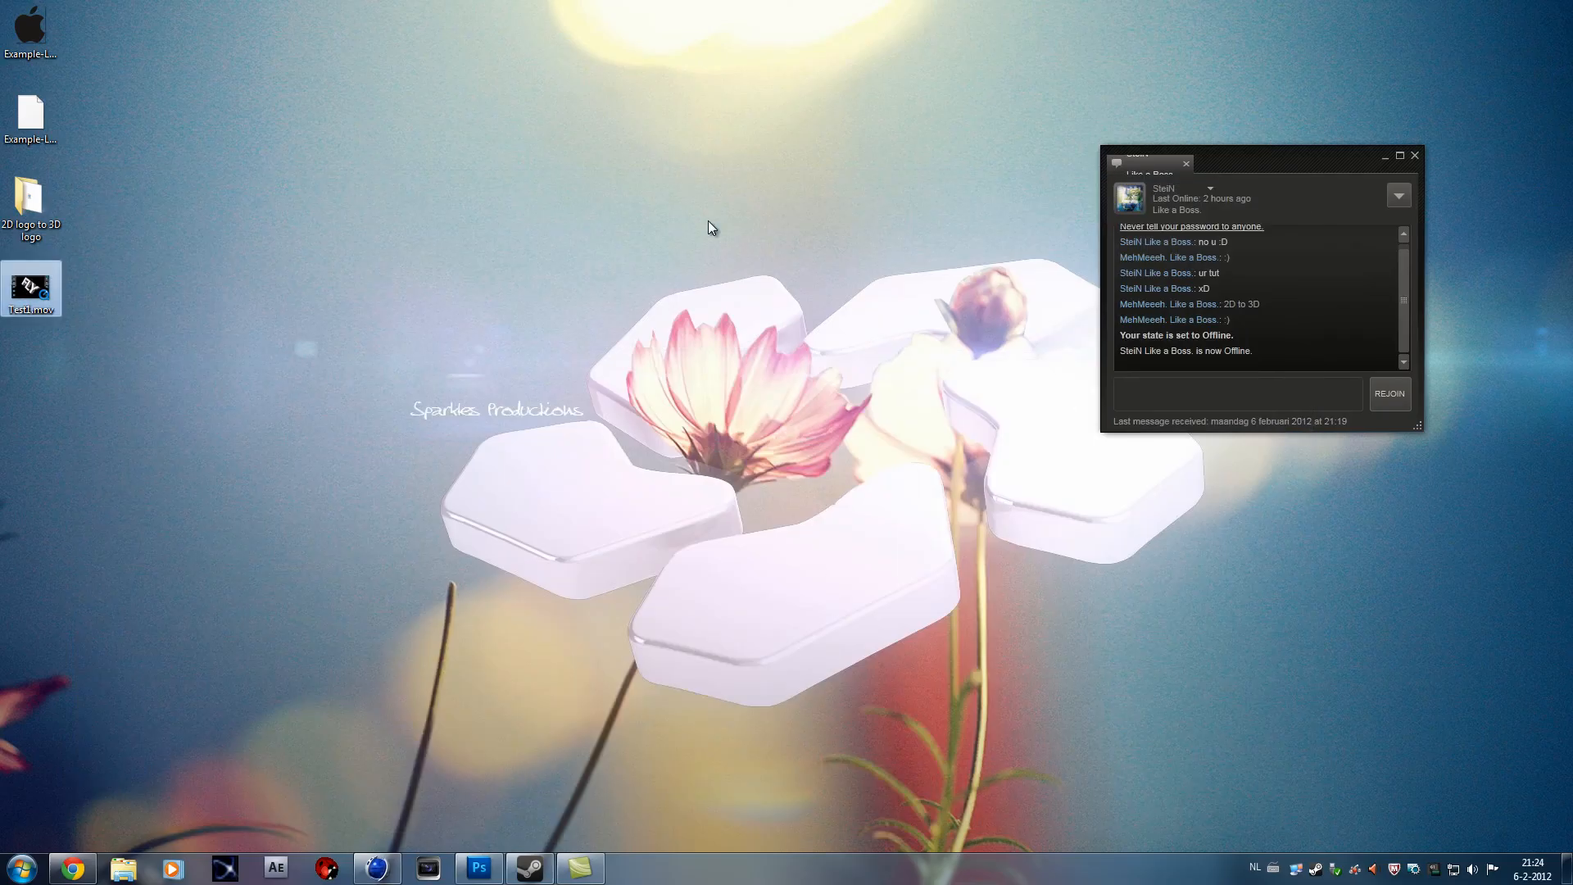
pyautogui.press('Return')
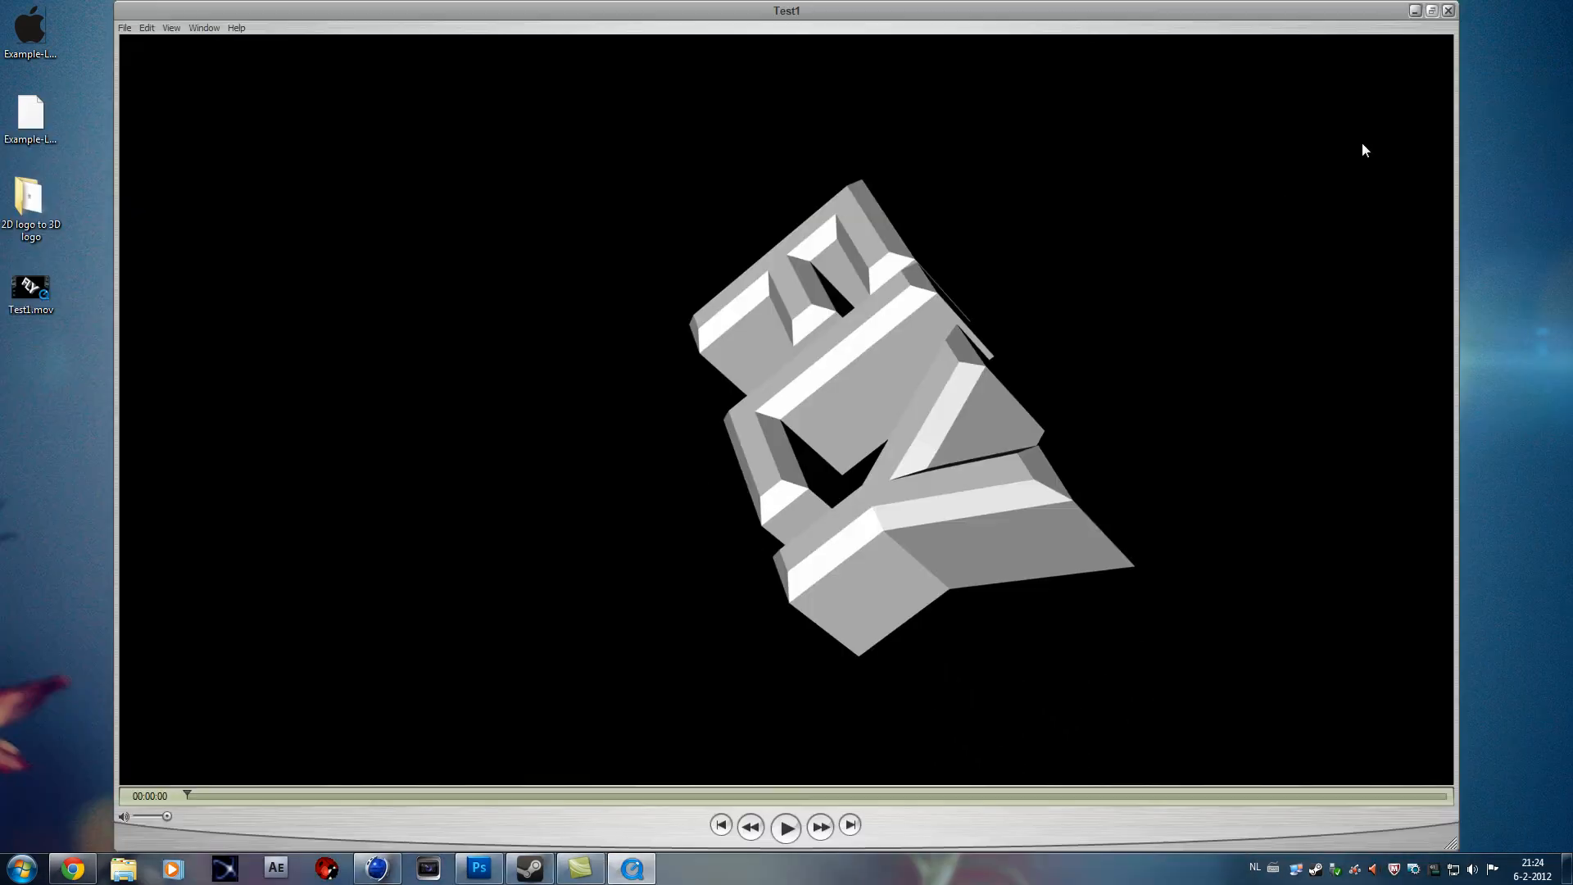
pyautogui.click(786, 827)
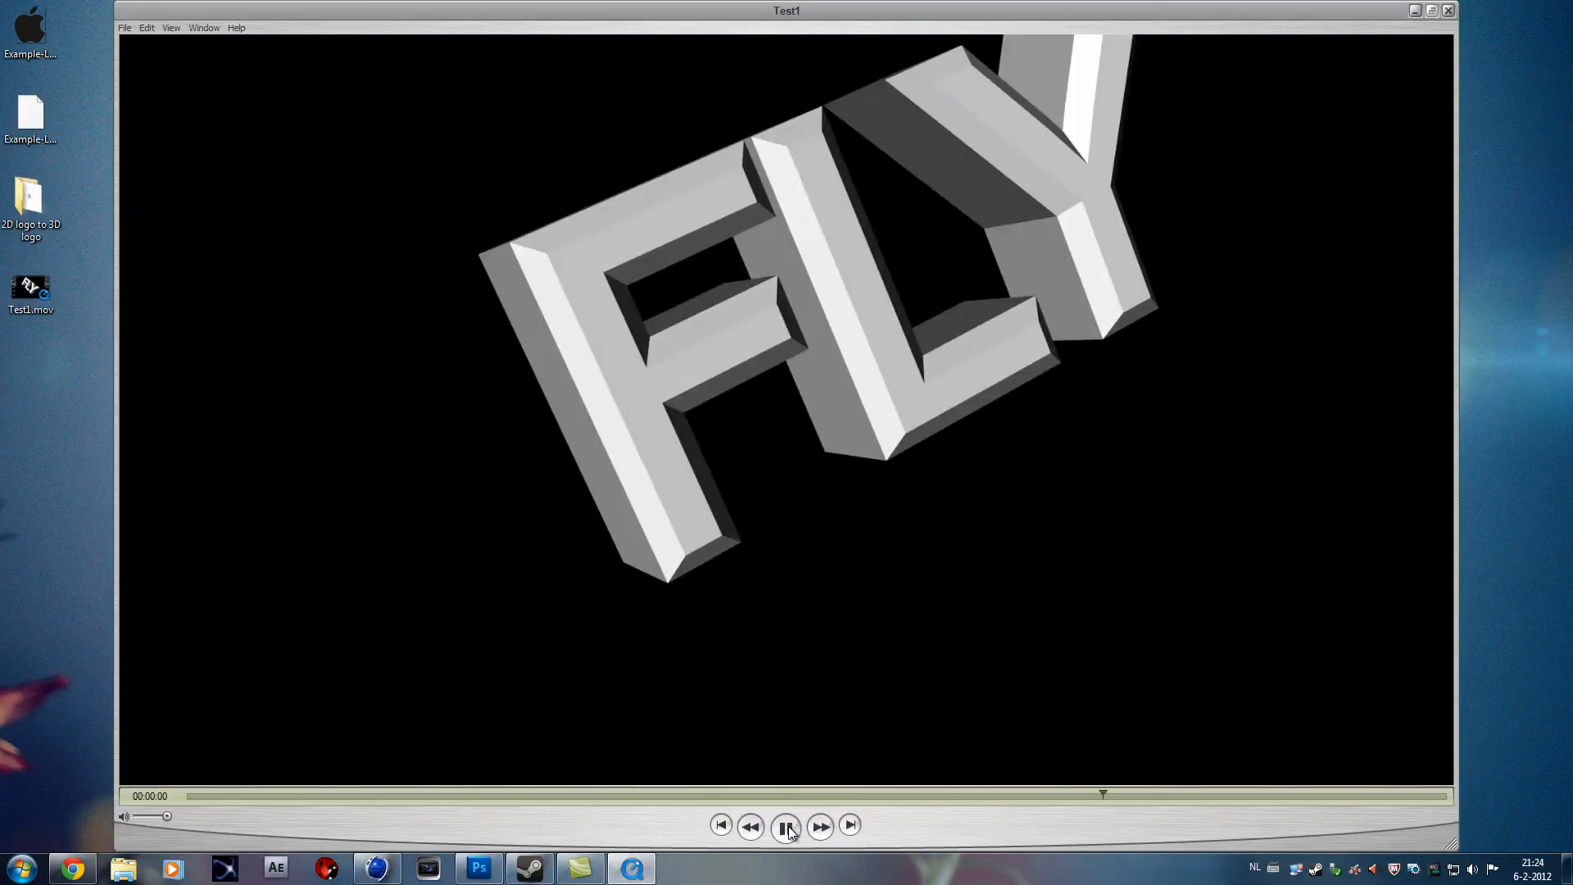
pyautogui.click(786, 828)
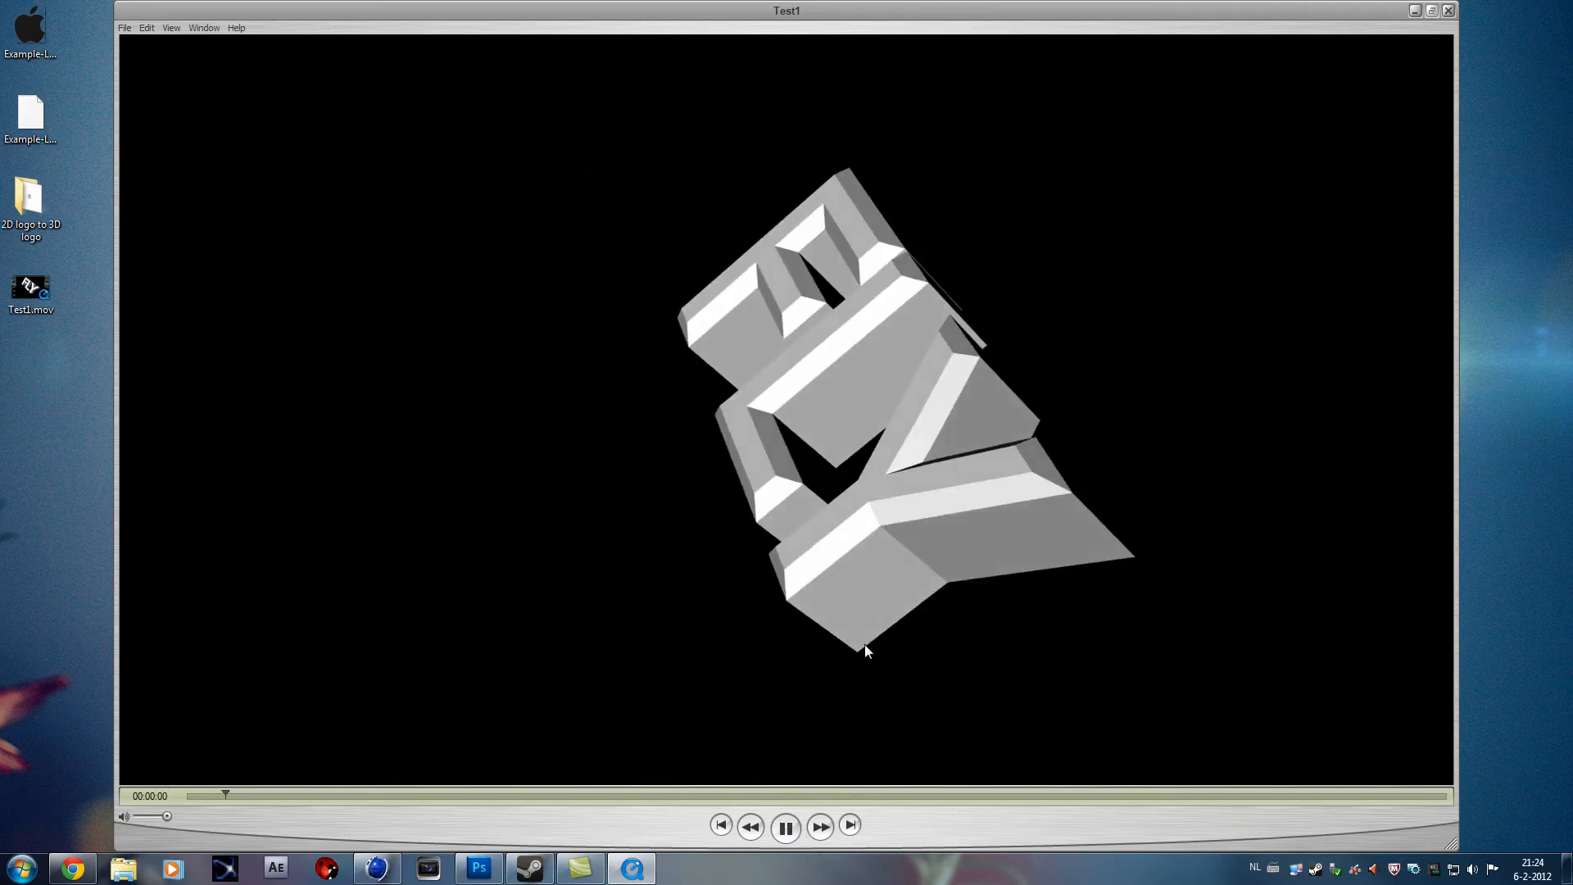
pyautogui.click(1447, 10)
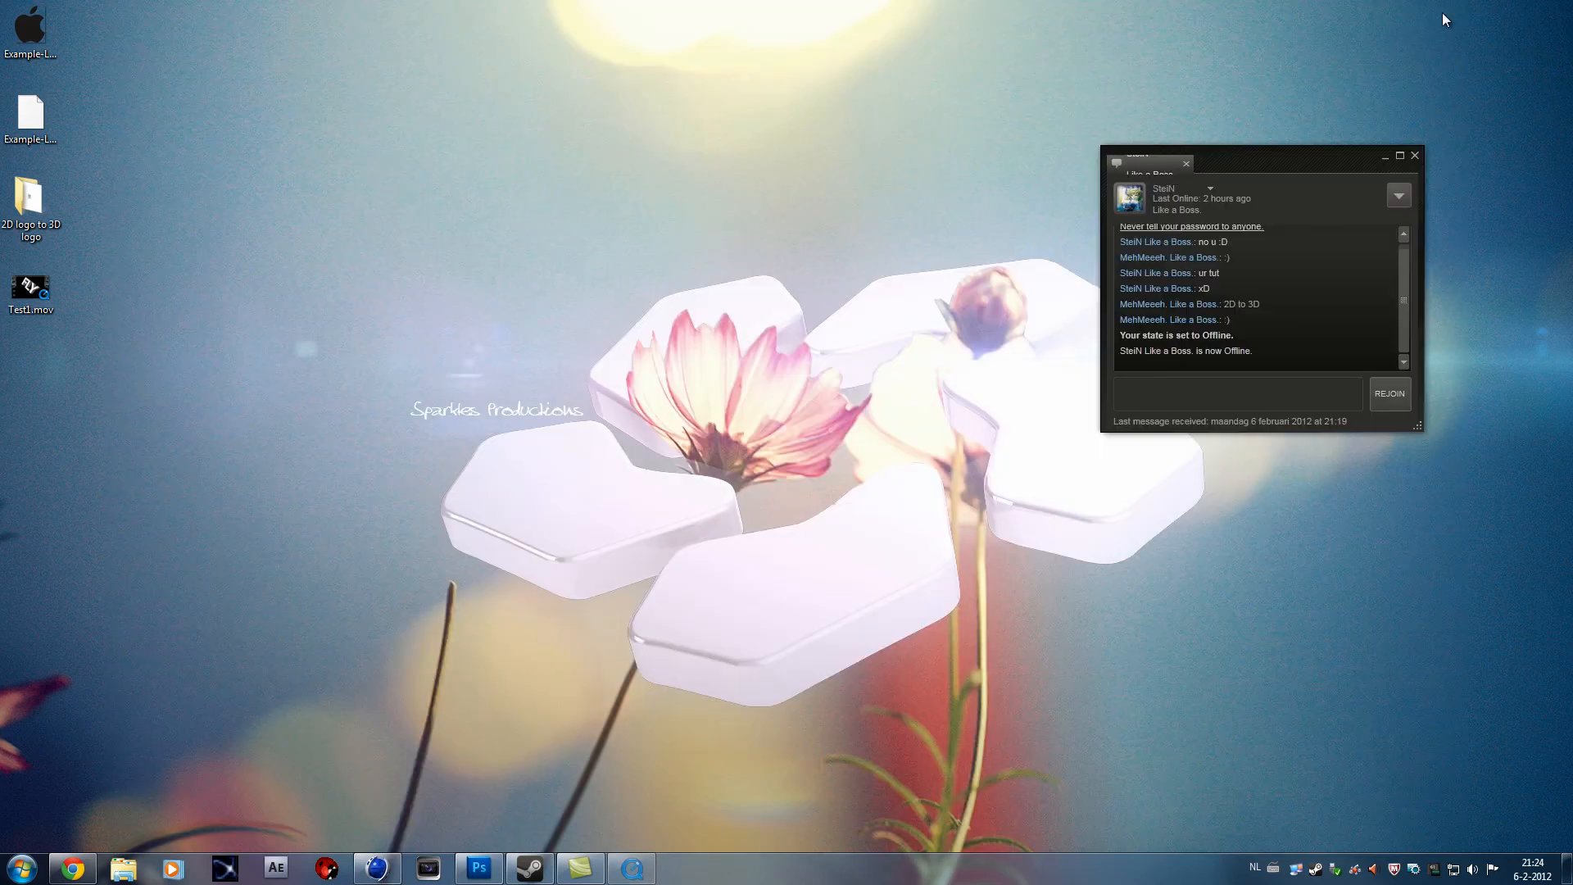
# Step: Close the chat window, switch back to Cinema 4D and scrub the timeline to frame 15
pyautogui.click(1415, 156)
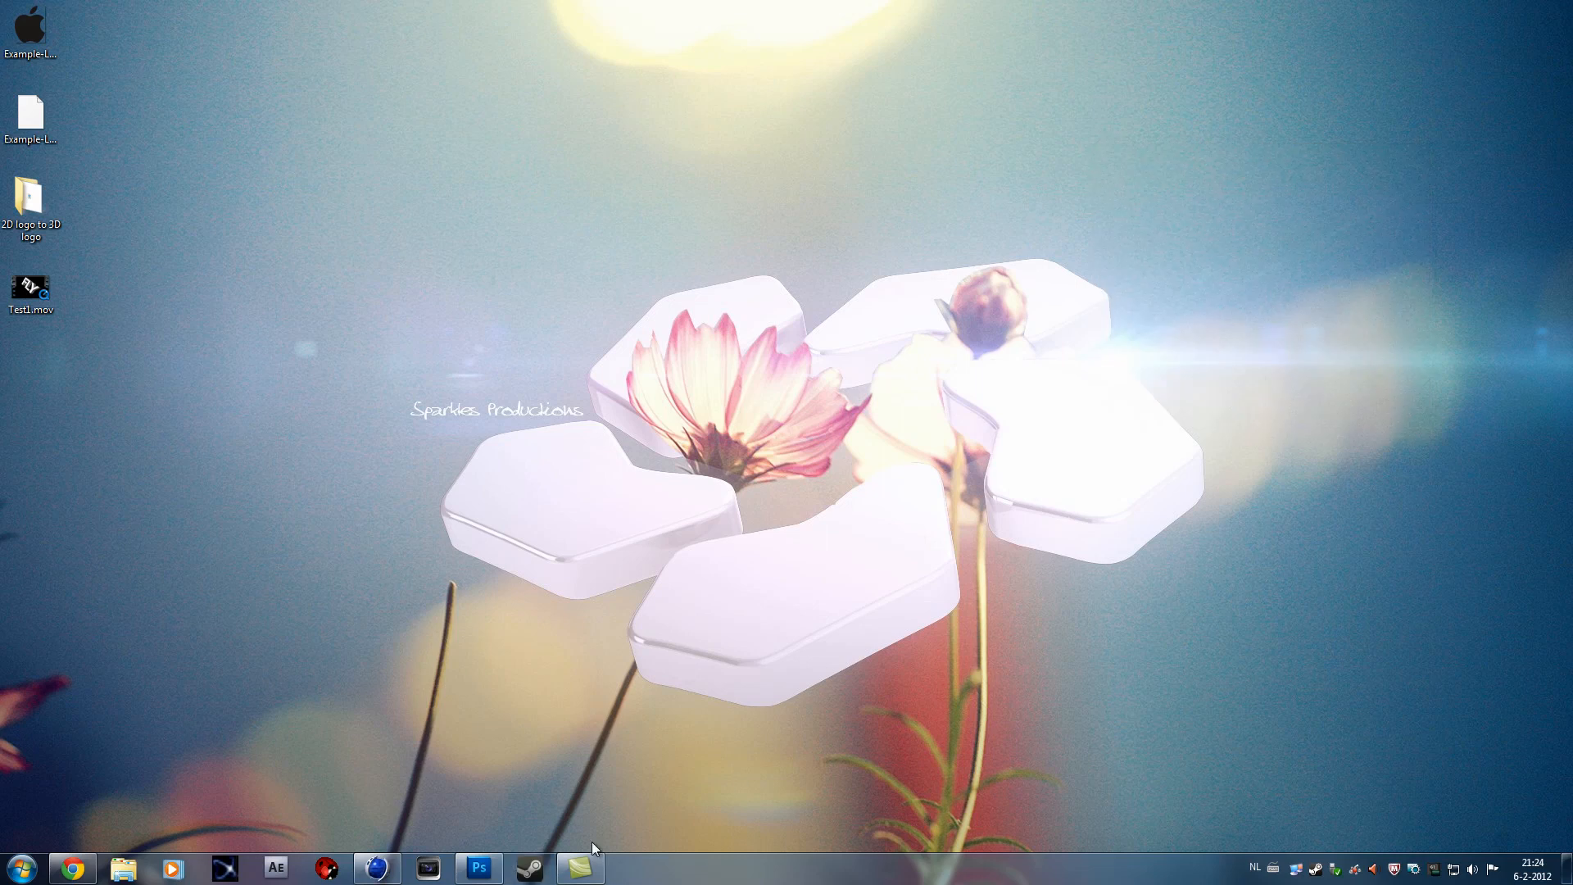
pyautogui.click(377, 869)
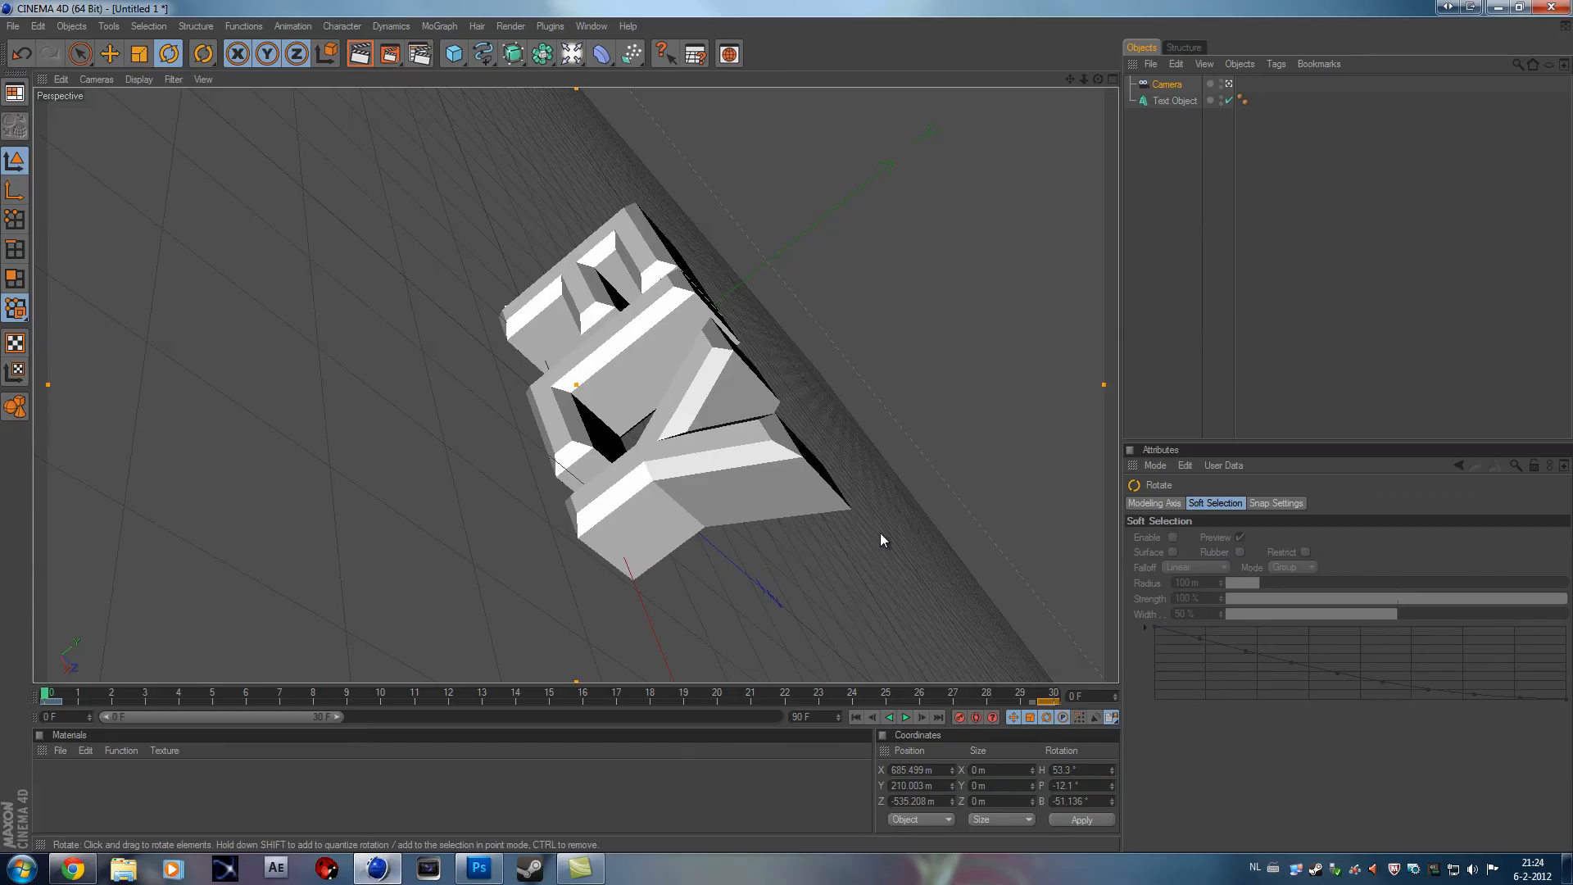
pyautogui.moveTo(49, 696); pyautogui.dragTo(553, 709)
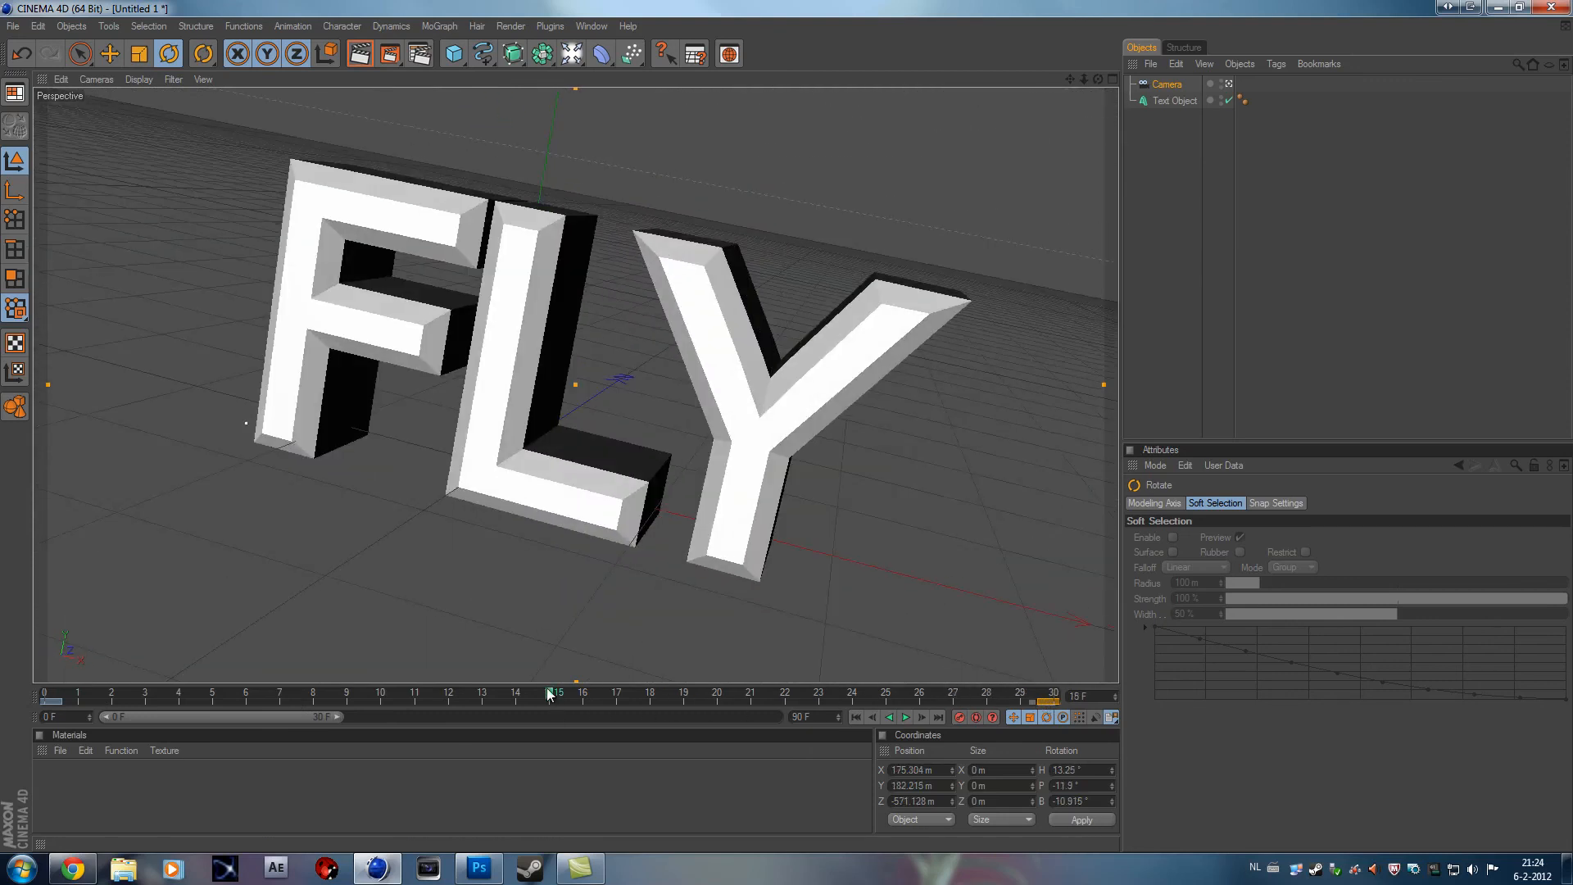